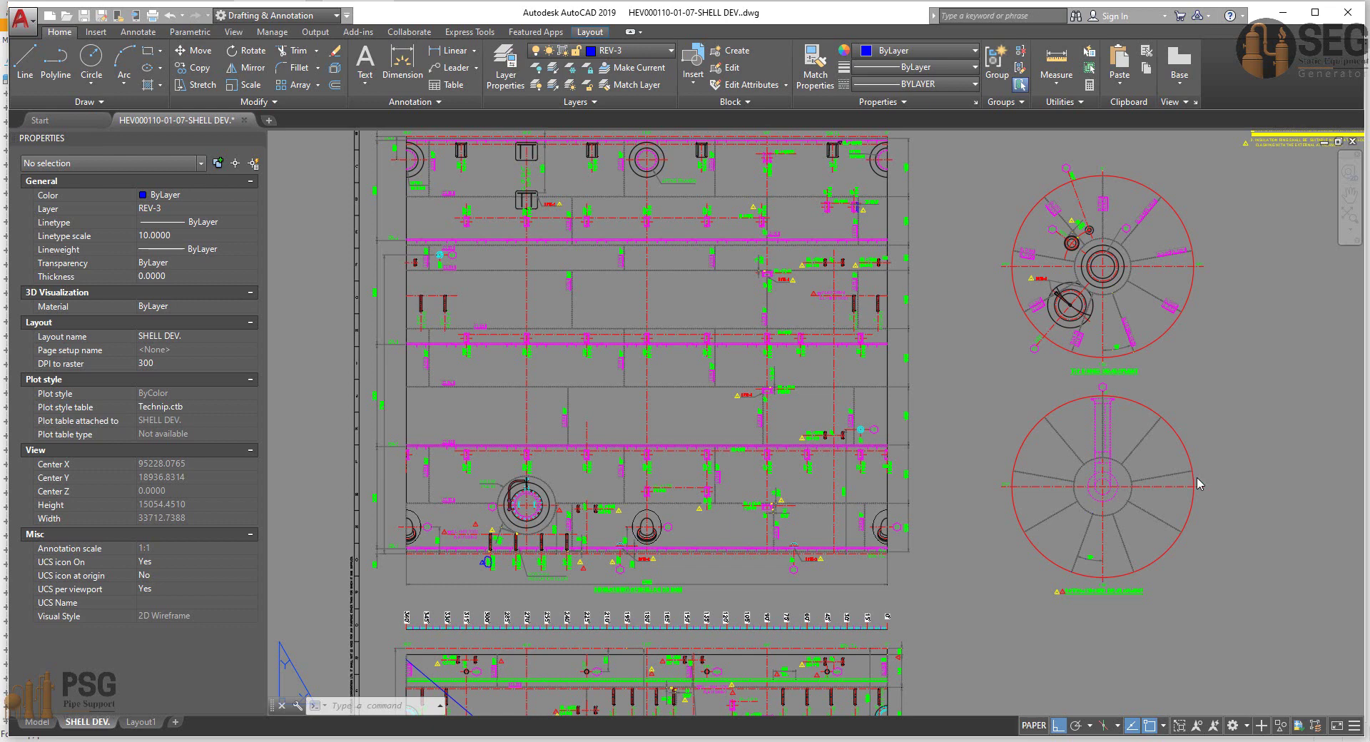
Examine the lower courses of the shell development drawing, including the weld seams, nozzles and clips.
scroll(686, 515, up, 4)
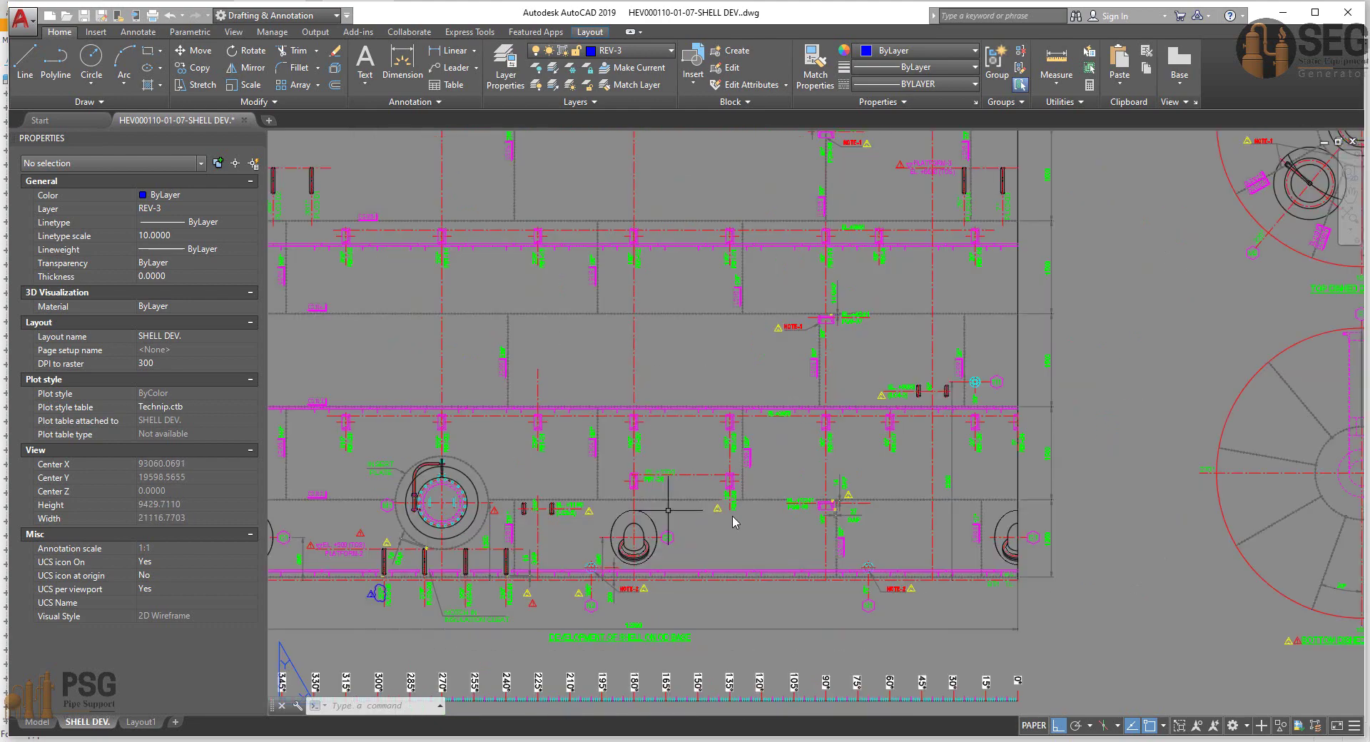
middle_drag(1163, 551, 1180, 493)
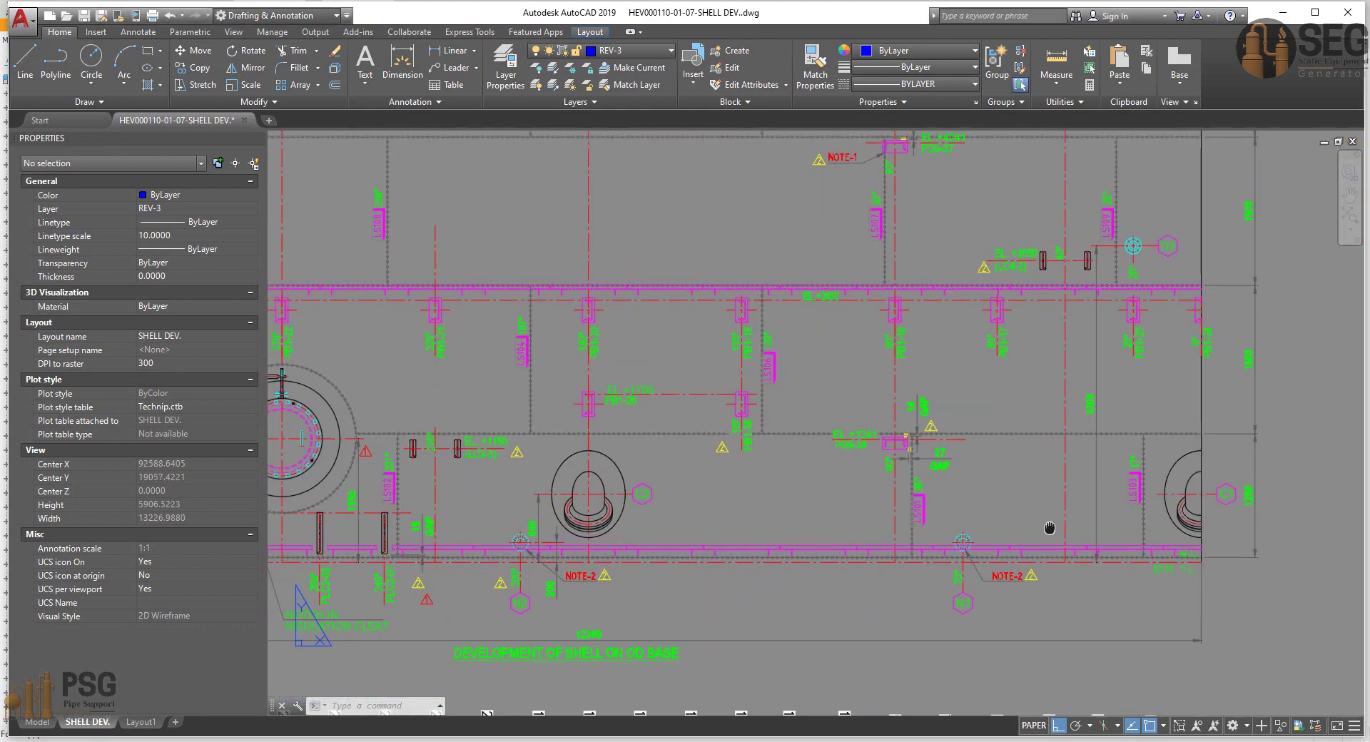
scroll(1077, 467, down, 2)
Examine the skirt shell development drawing, including its clips, openings, weld lines and base ring area.
middle_drag(975, 464, 937, 546)
middle_drag(982, 599, 957, 407)
scroll(928, 587, up, 2)
middle_drag(927, 534, 927, 516)
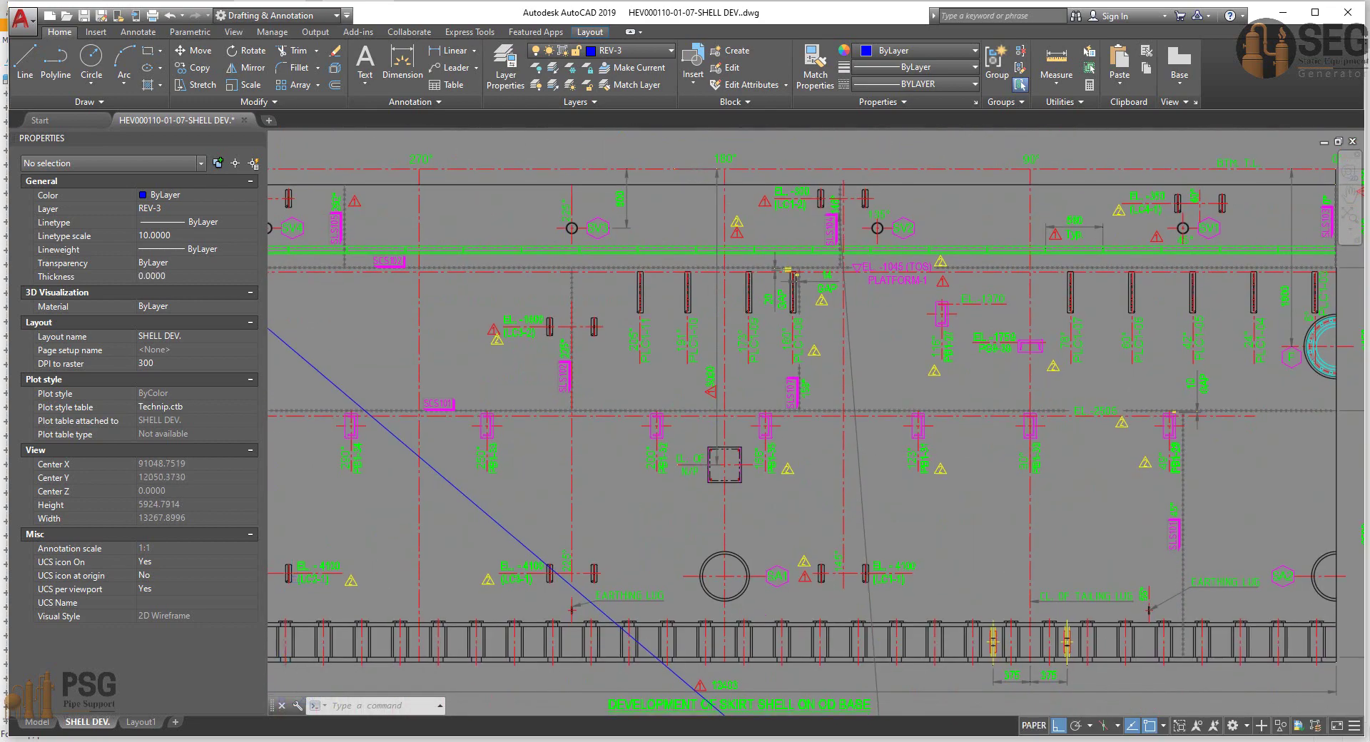
scroll(926, 516, down, 4)
scroll(897, 469, up, 2)
middle_drag(897, 469, 922, 454)
scroll(933, 563, up, 1)
middle_drag(1235, 583, 1145, 579)
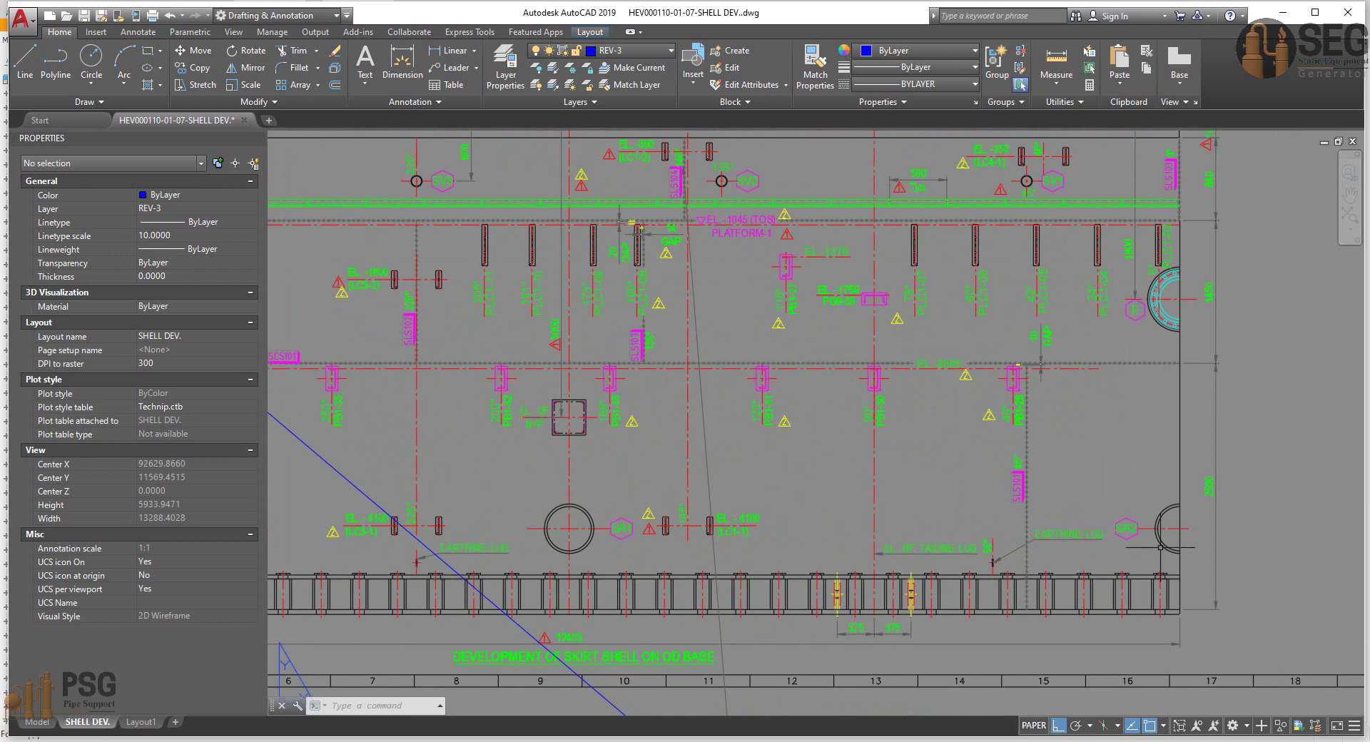
scroll(1174, 587, up, 1)
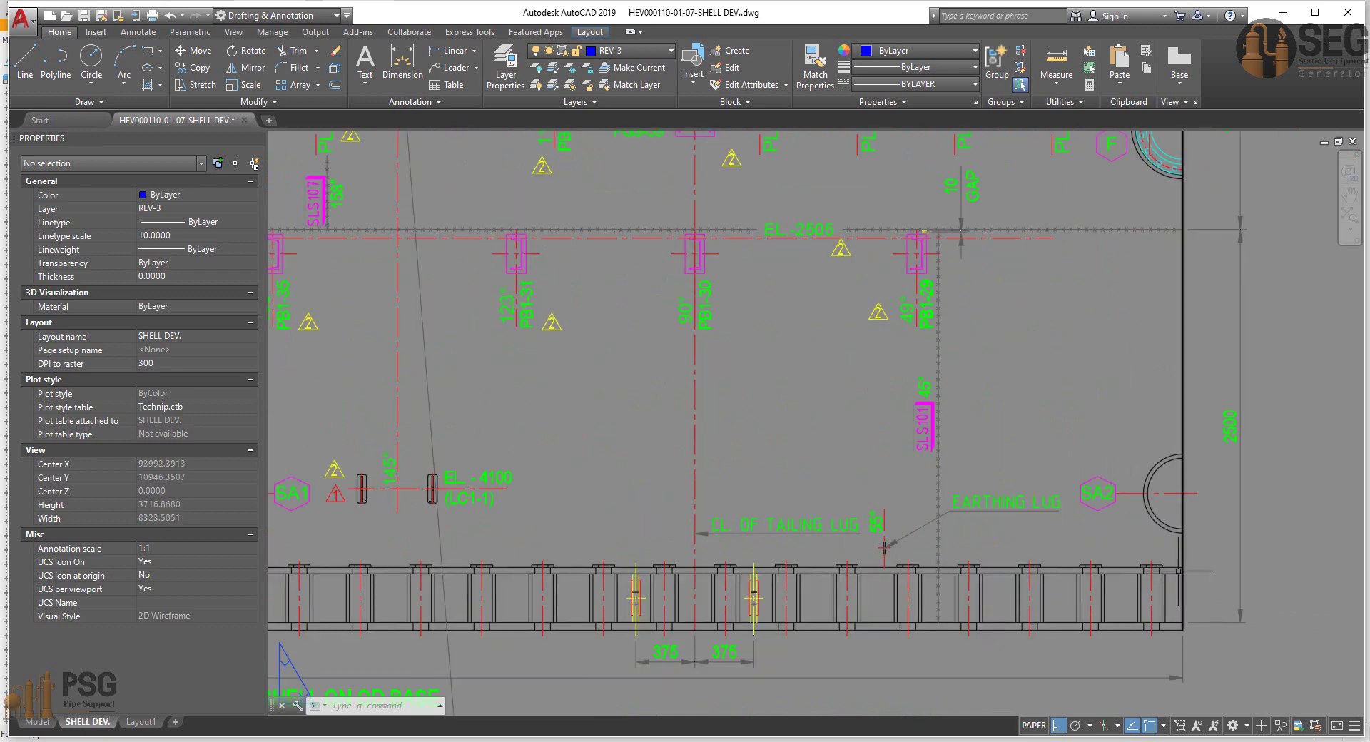
scroll(1164, 582, down, 1)
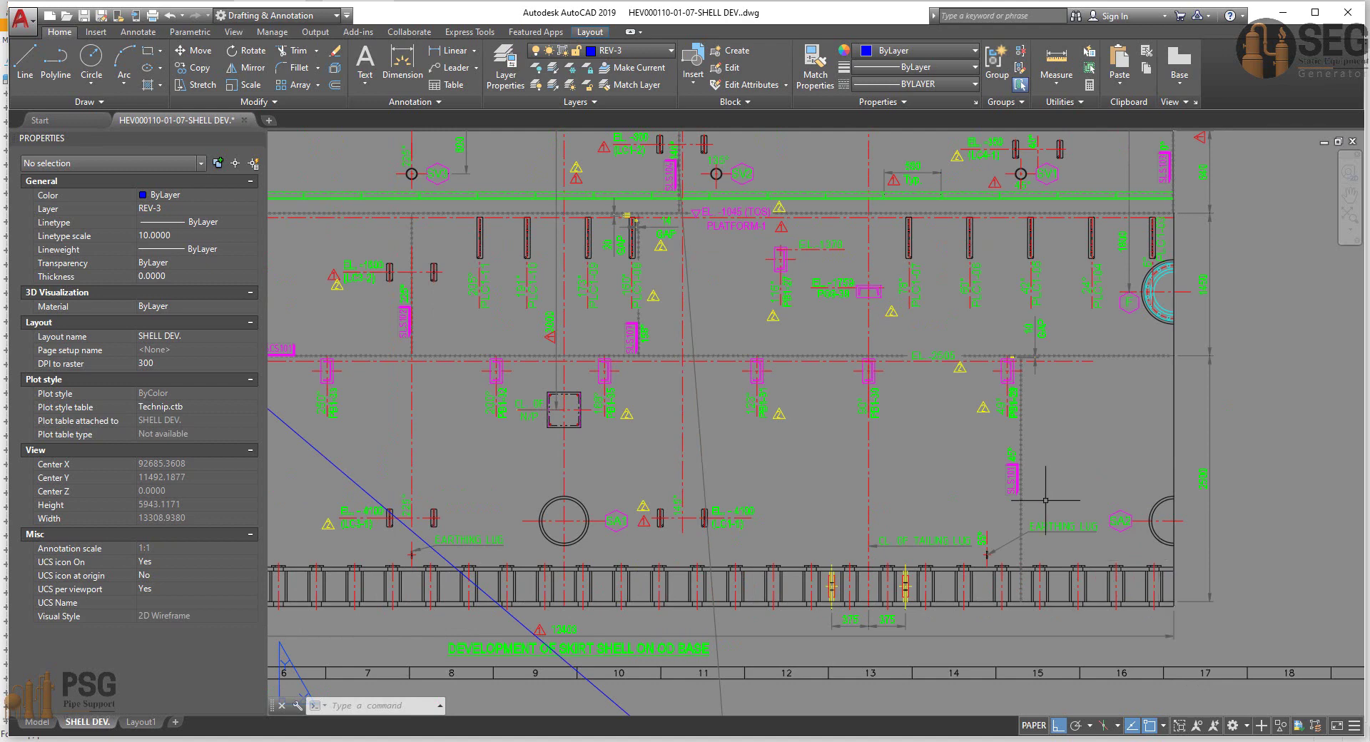
scroll(1159, 566, down, 1)
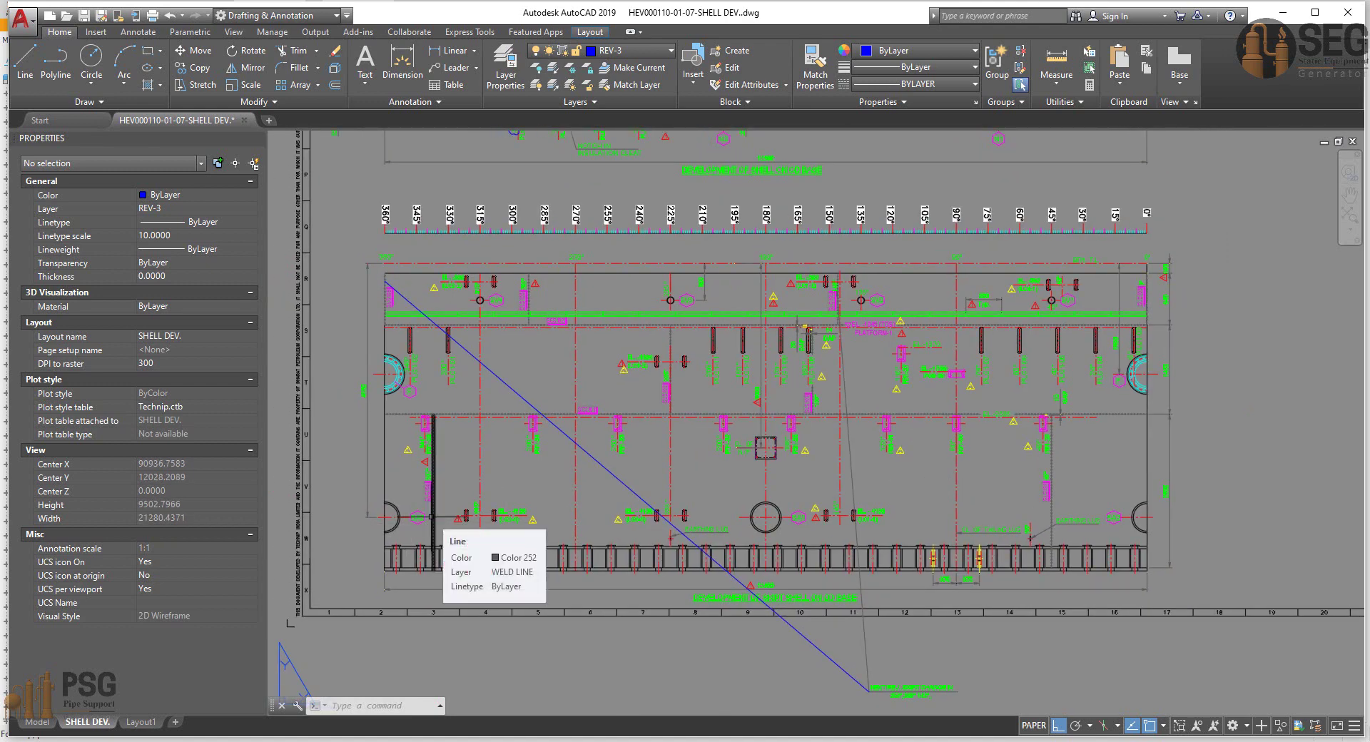
Examine the top dished head development drawing, with its nozzles and radial weld seams beside the shell development.
middle_drag(823, 433, 389, 533)
scroll(1045, 339, down, 1)
middle_drag(1005, 294, 921, 377)
scroll(998, 234, up, 1)
middle_drag(955, 227, 949, 574)
scroll(892, 344, up, 2)
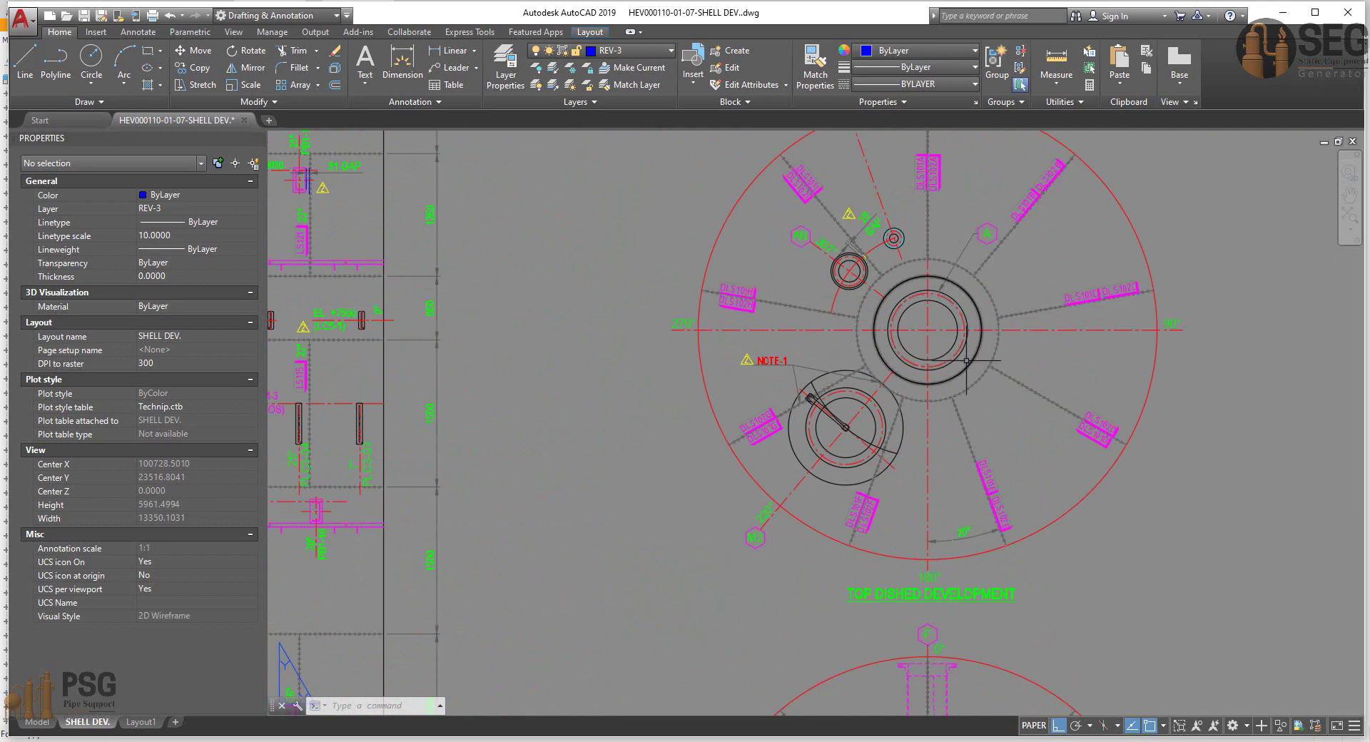
middle_drag(966, 360, 990, 336)
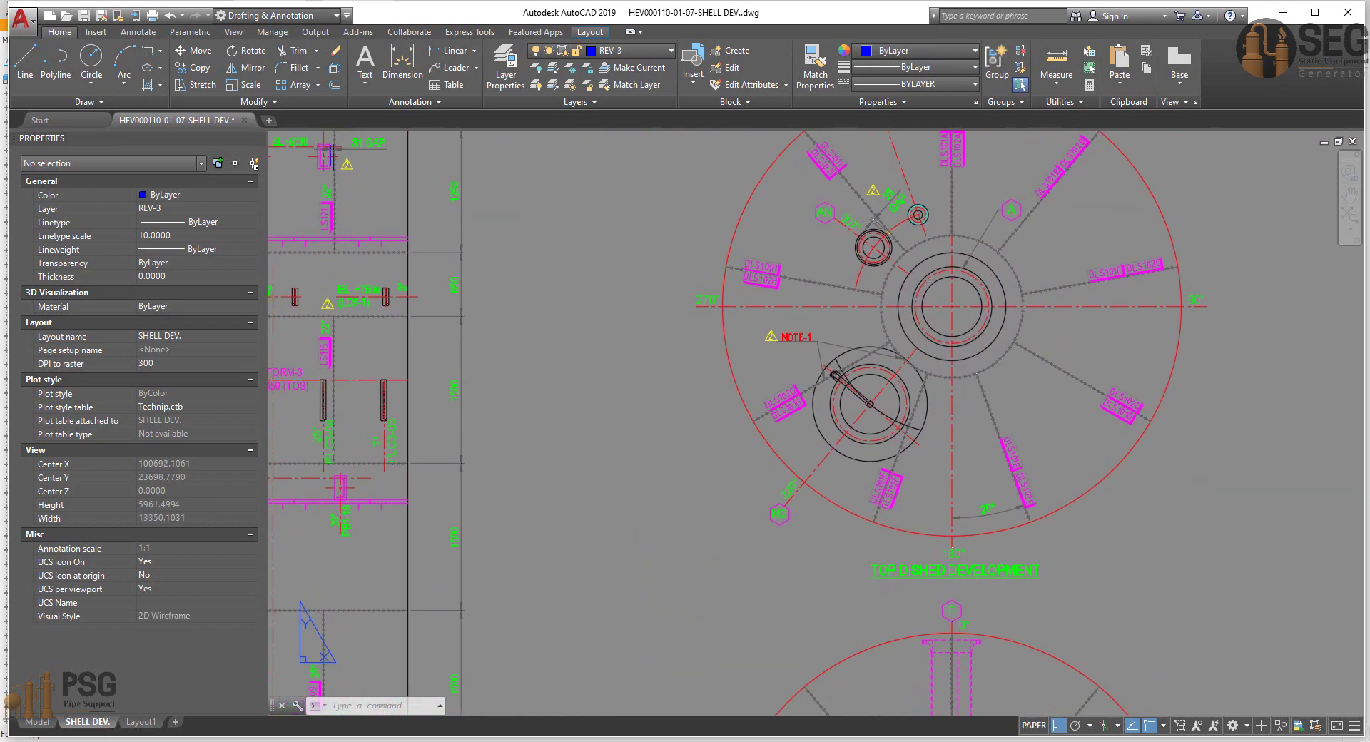
scroll(917, 340, down, 1)
middle_drag(801, 361, 885, 208)
scroll(554, 416, down, 1)
middle_drag(542, 412, 862, 444)
scroll(862, 444, up, 1)
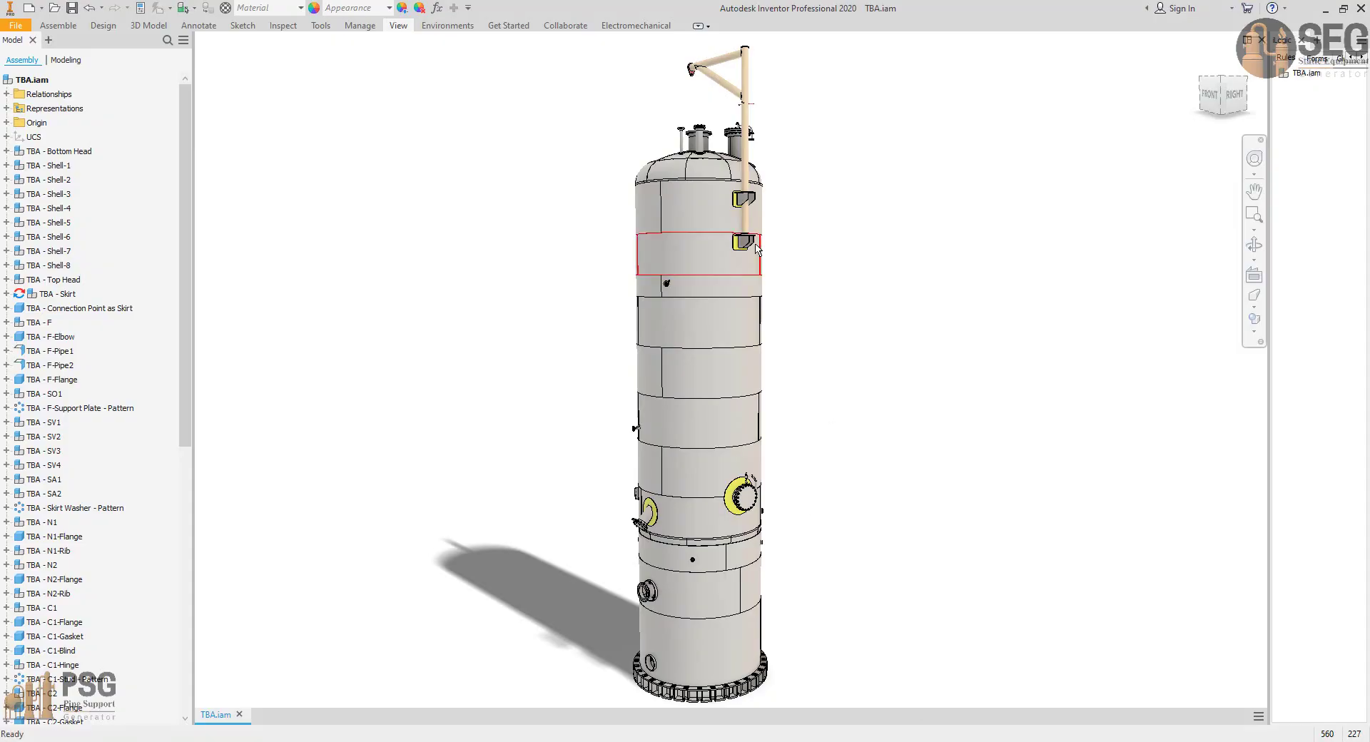
Inspect the top head nozzles, davit and weld seams of the TBA.iam vessel model in Inventor from several angles.
click(1254, 244)
drag(731, 121, 731, 214)
scroll(731, 214, down, 3)
middle_drag(731, 214, 731, 307)
middle_drag(737, 179, 736, 264)
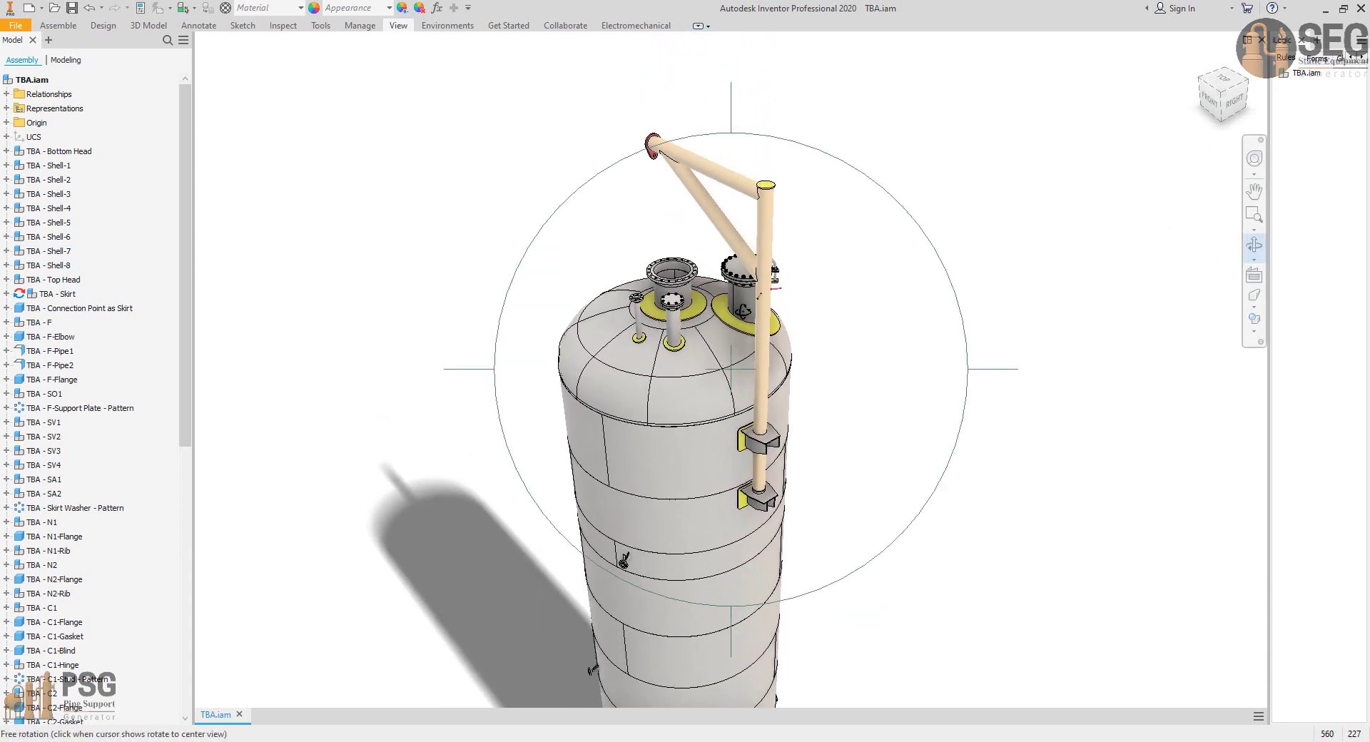
drag(989, 378, 696, 400)
middle_drag(692, 428, 730, 257)
drag(725, 424, 637, 404)
drag(719, 466, 646, 480)
Measure the distance from the rib corner of the small flanged shell nozzle to the adjacent vertical weld seam.
scroll(733, 340, down, 4)
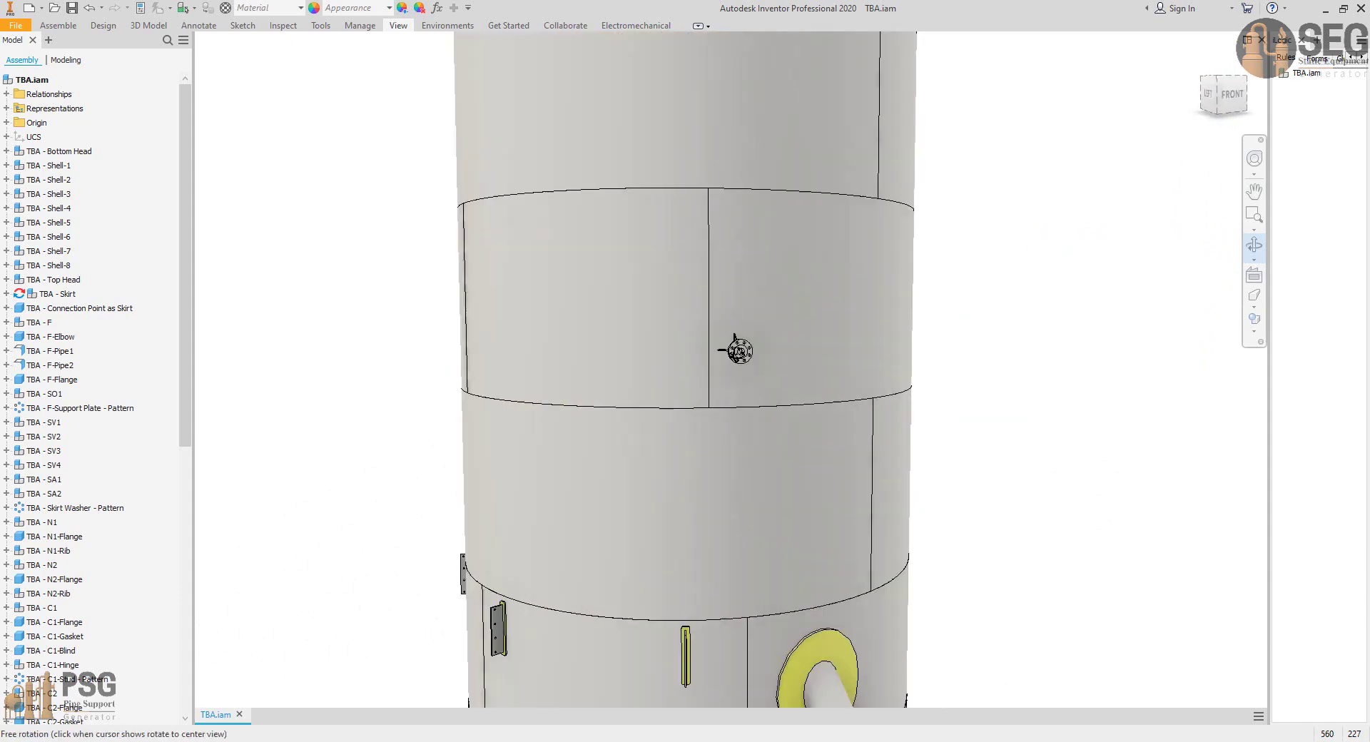
drag(727, 354, 770, 391)
scroll(774, 367, up, 5)
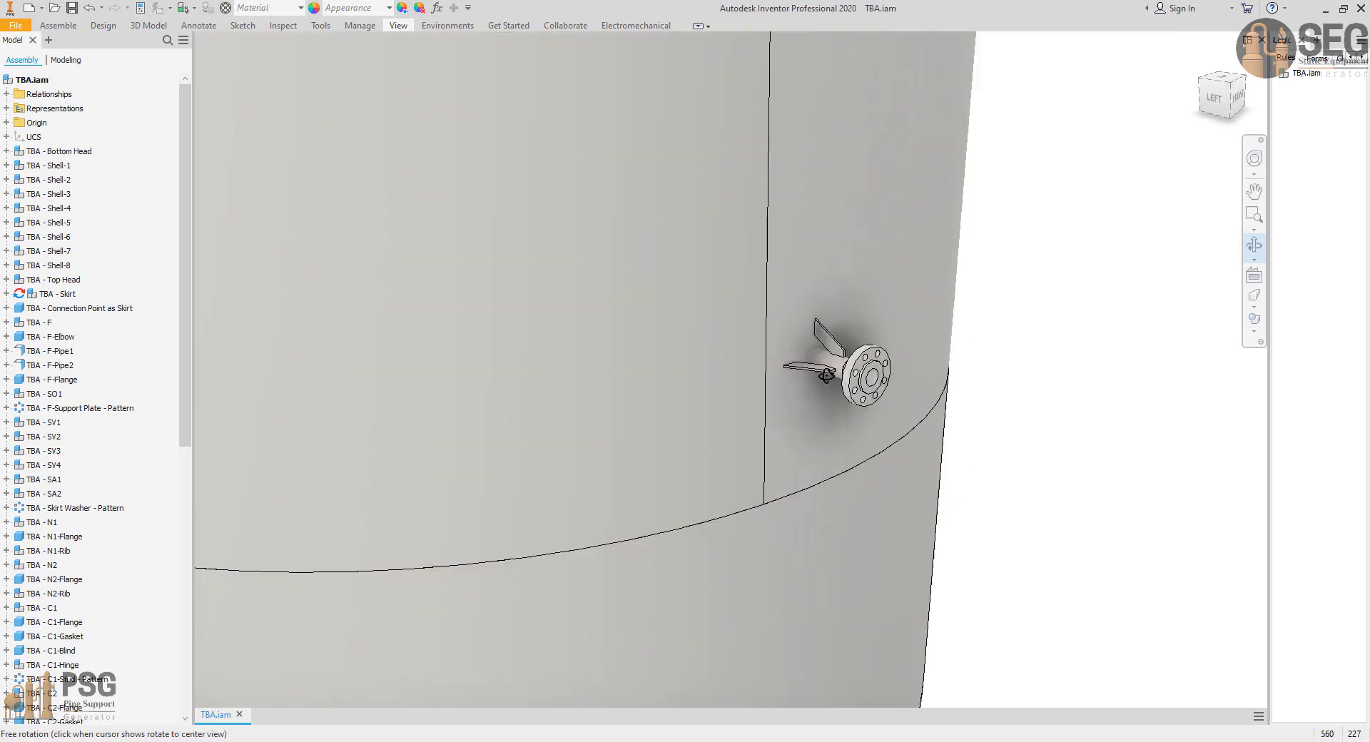
right_click(778, 348)
click(811, 355)
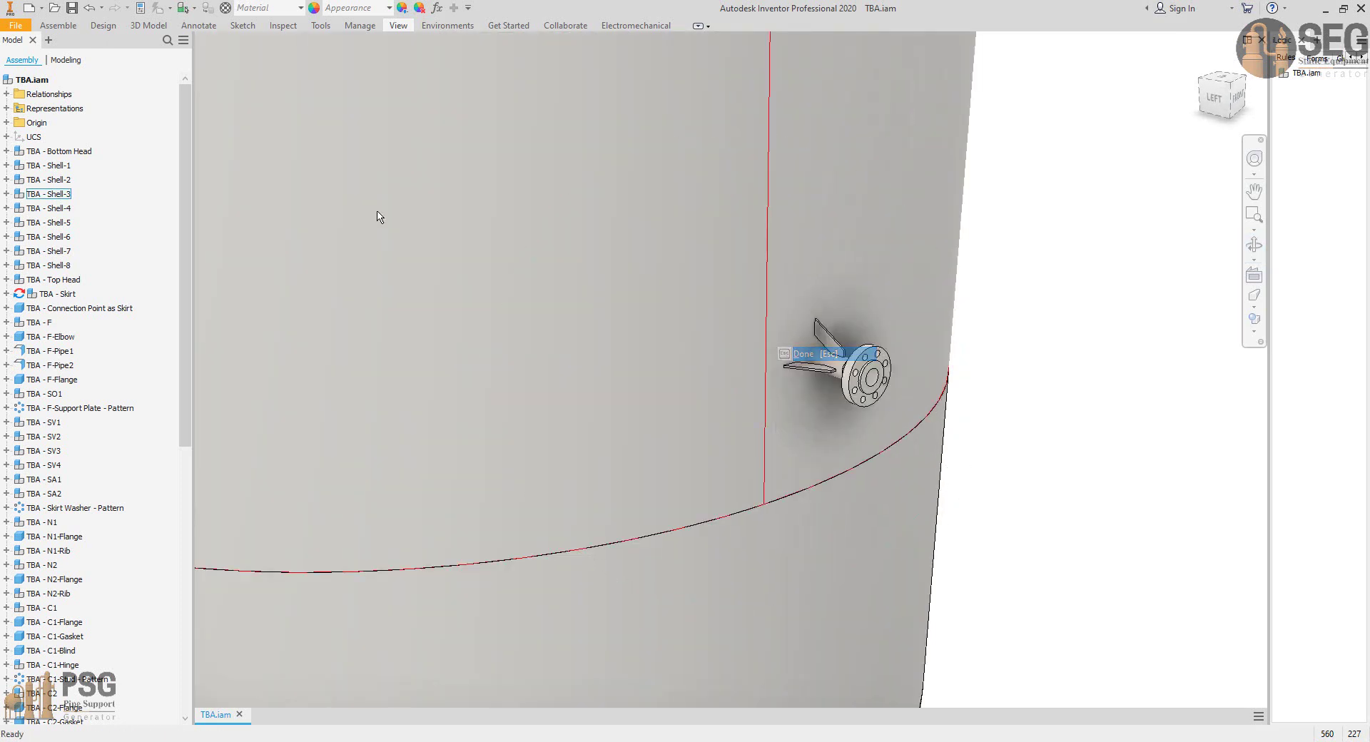
click(320, 26)
click(26, 54)
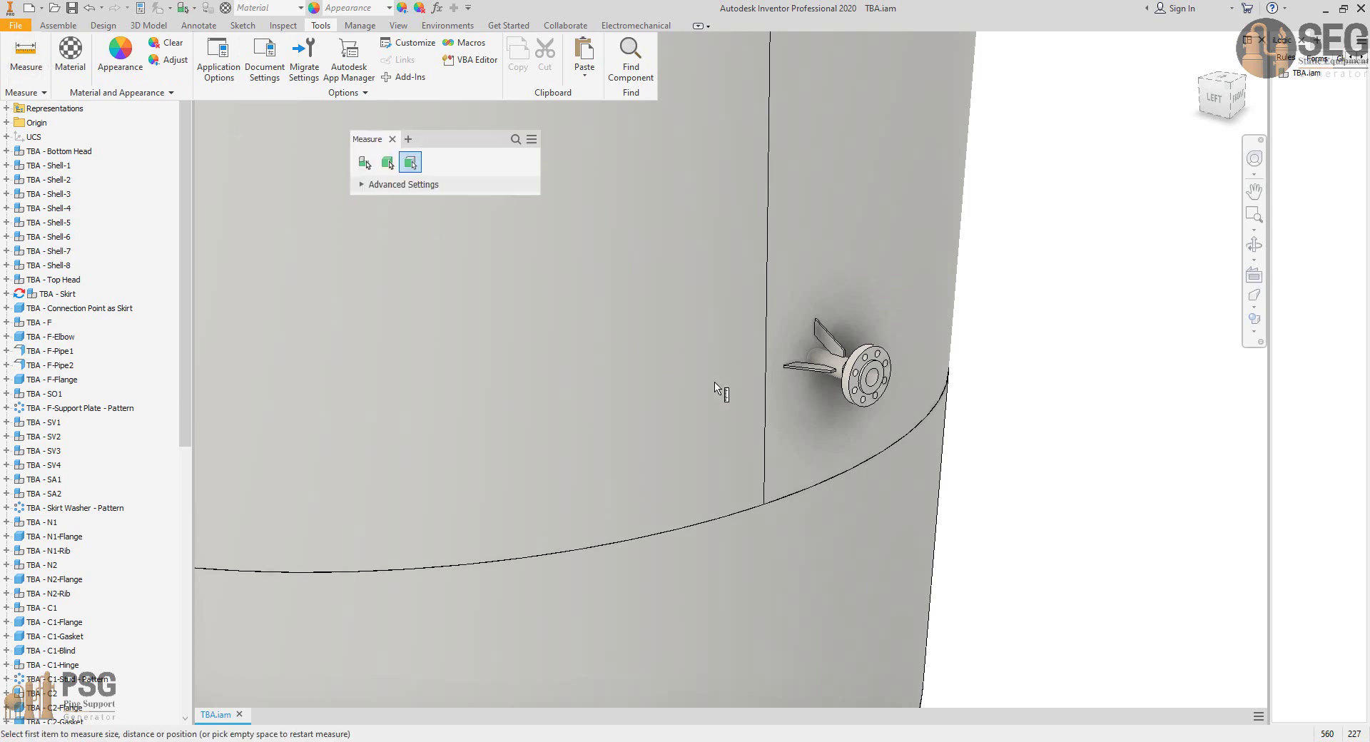
click(779, 370)
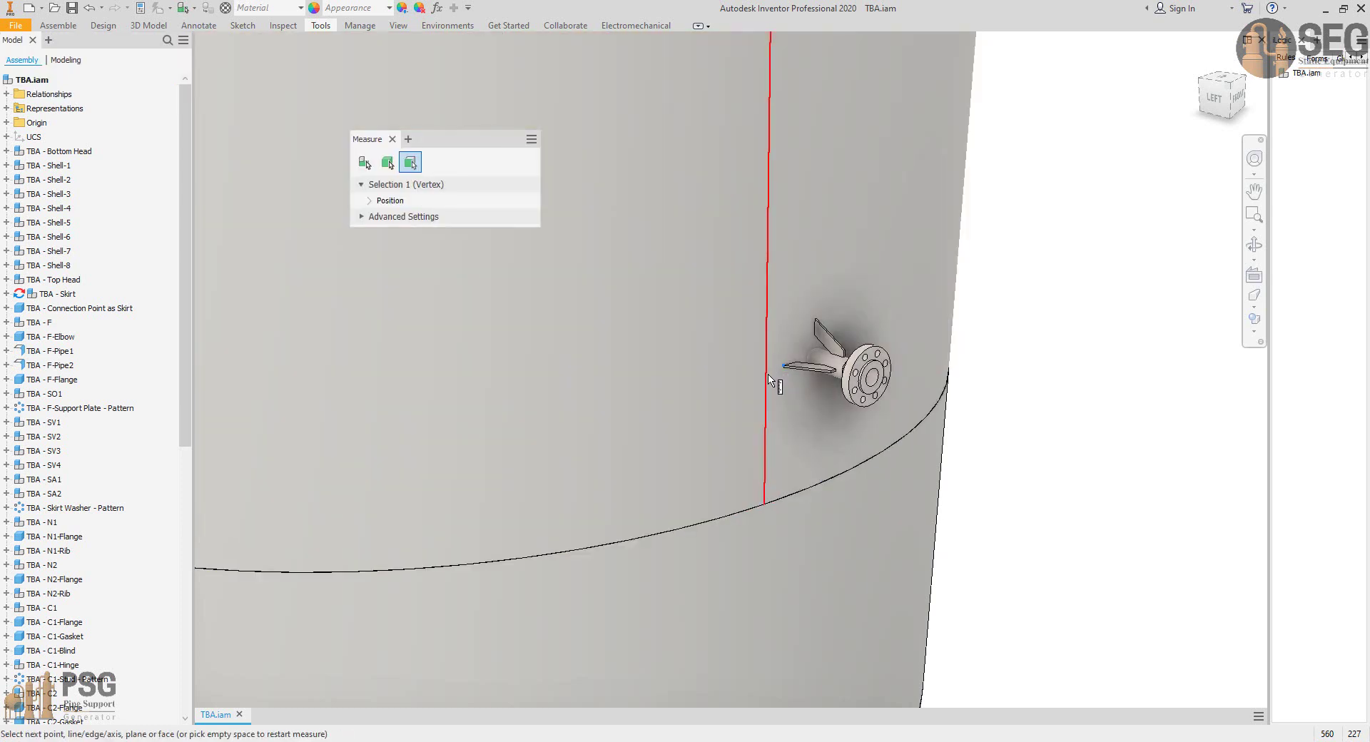
click(770, 376)
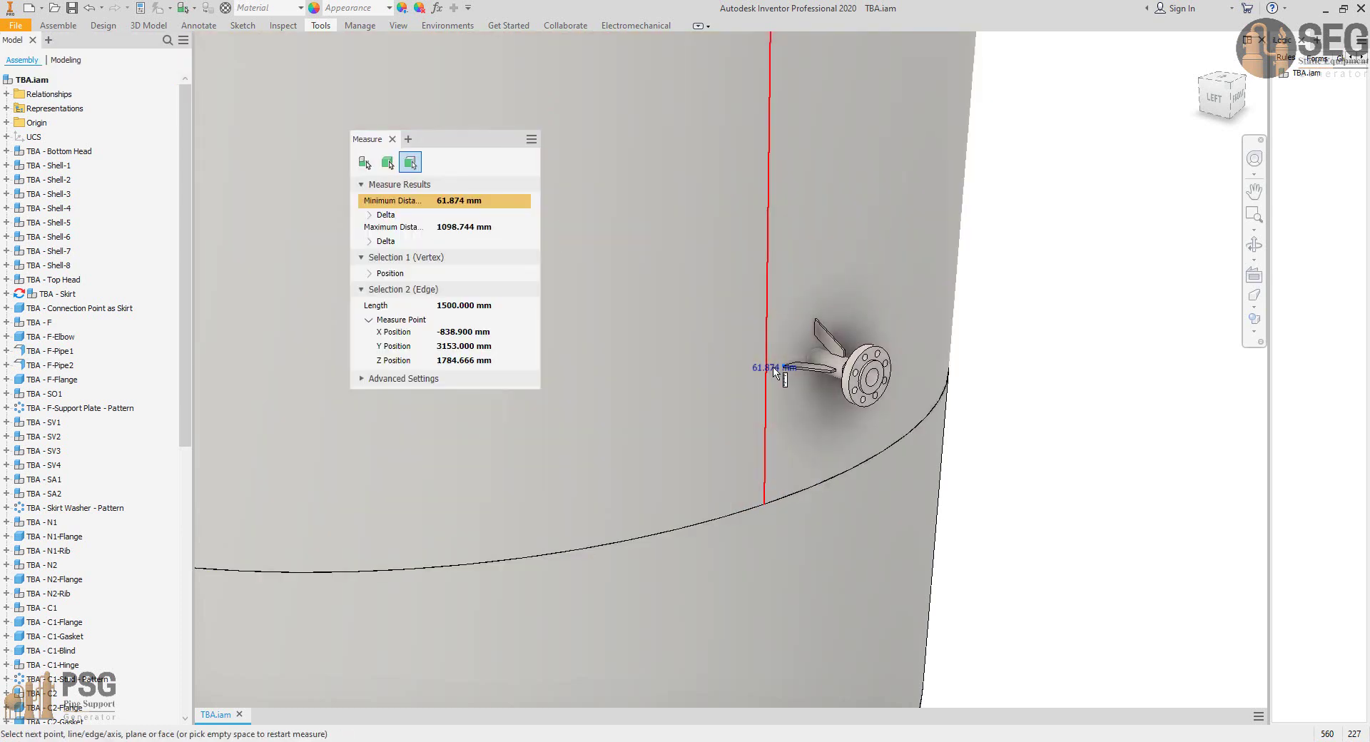
click(392, 139)
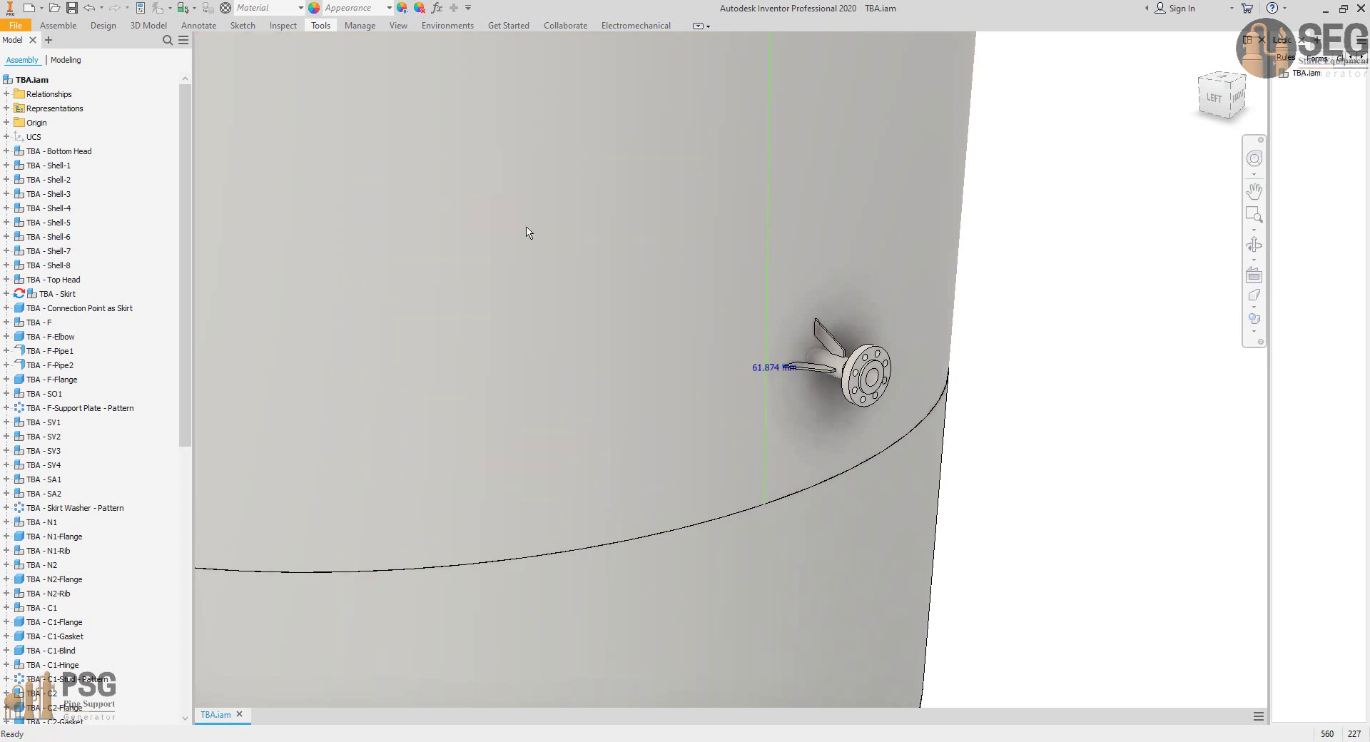
Examine the manway, nozzles and clips on the lower shell courses relative to the weld seams from all around the vessel.
scroll(725, 301, up, 3)
scroll(735, 307, down, 6)
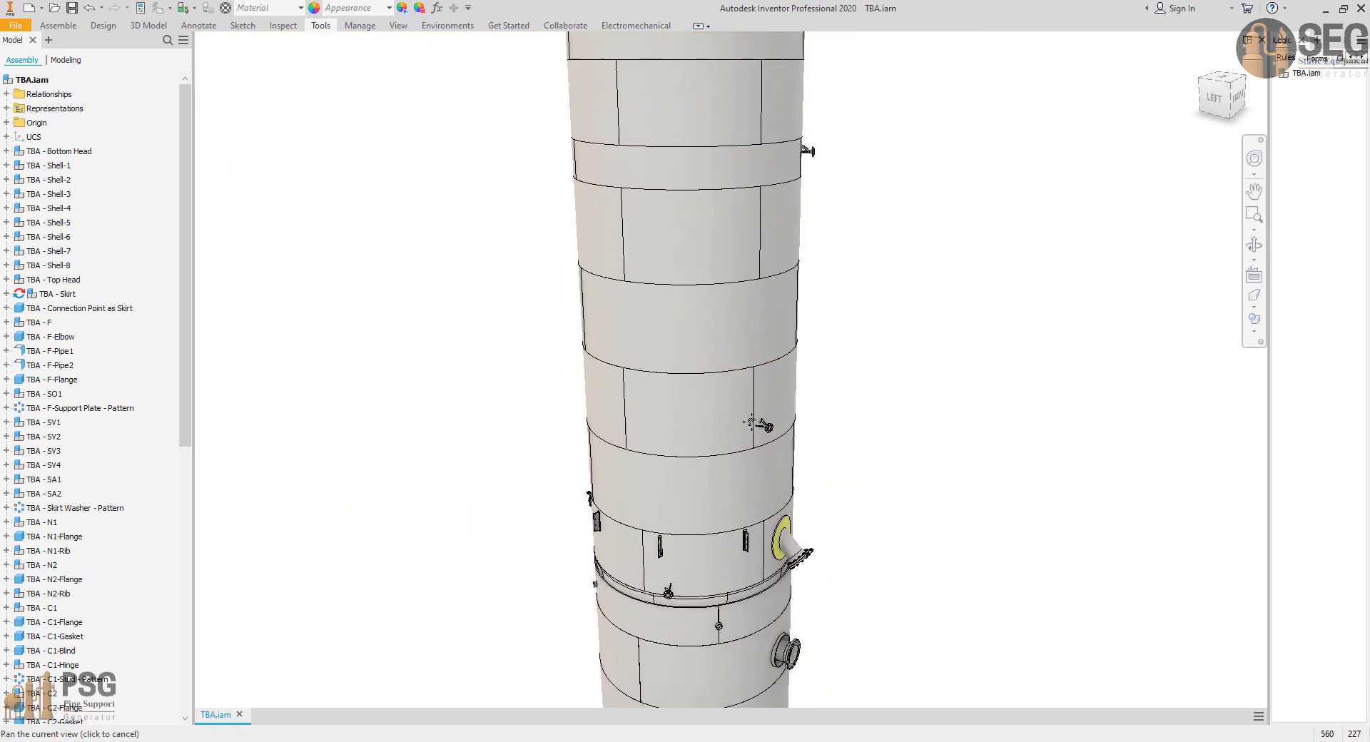
middle_drag(735, 307, 739, 346)
click(1254, 244)
drag(949, 378, 806, 389)
scroll(770, 530, down, 4)
drag(770, 530, 729, 513)
scroll(712, 537, down, 2)
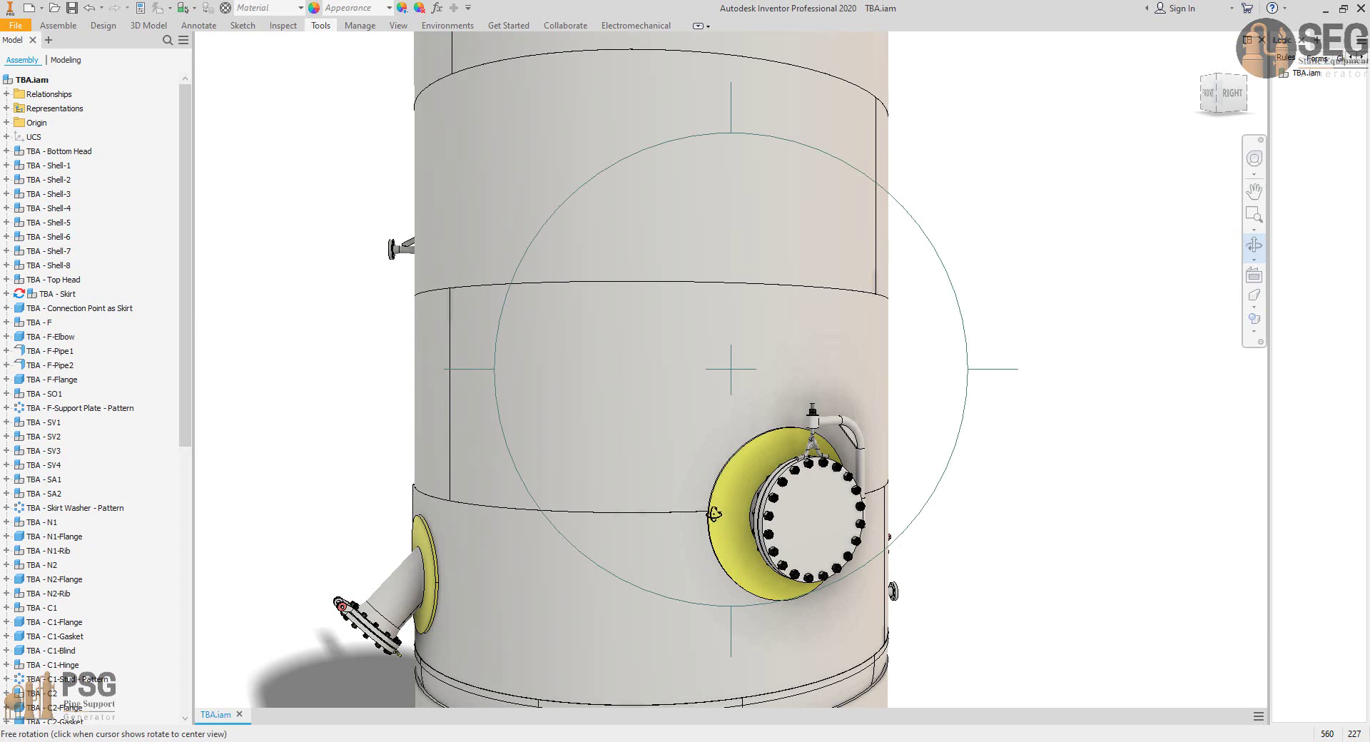
scroll(715, 519, up, 2)
drag(714, 520, 828, 535)
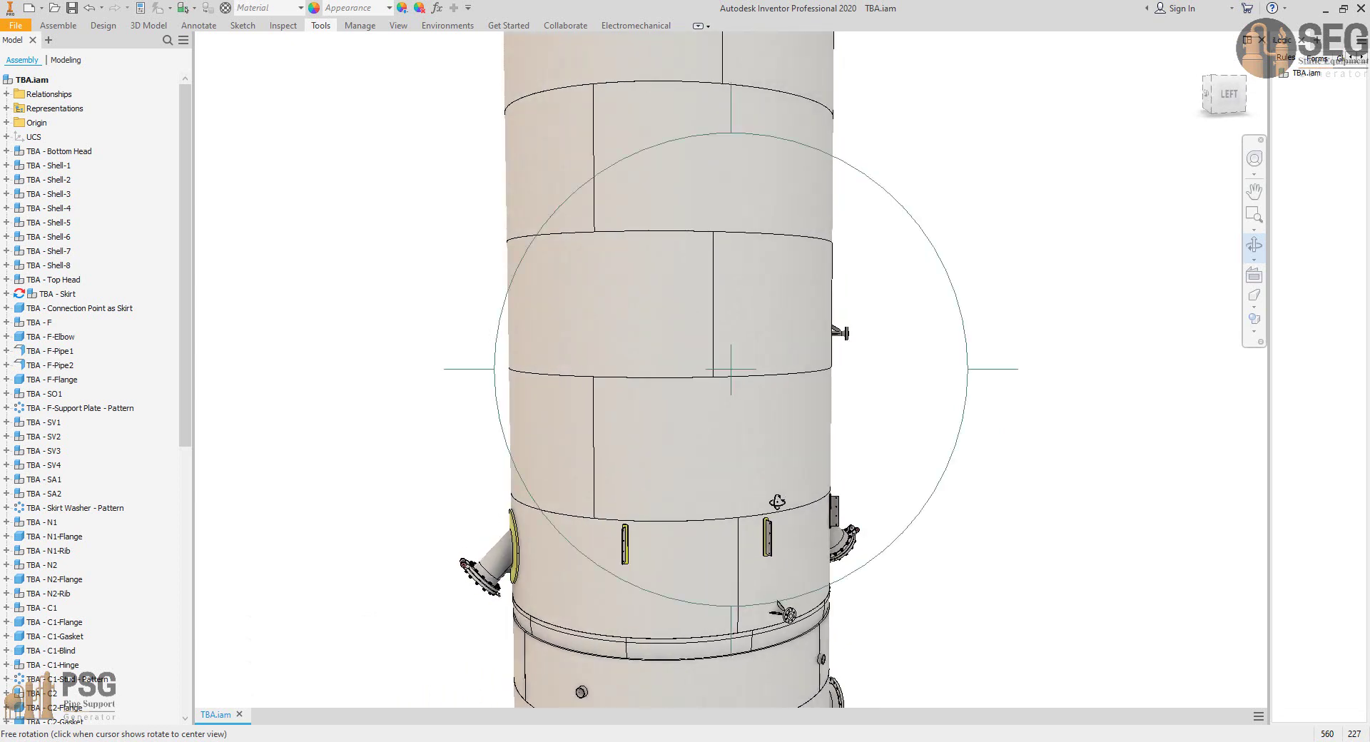
drag(758, 493, 777, 503)
scroll(778, 502, up, 2)
scroll(724, 454, up, 3)
drag(706, 461, 850, 324)
right_click(850, 324)
click(865, 330)
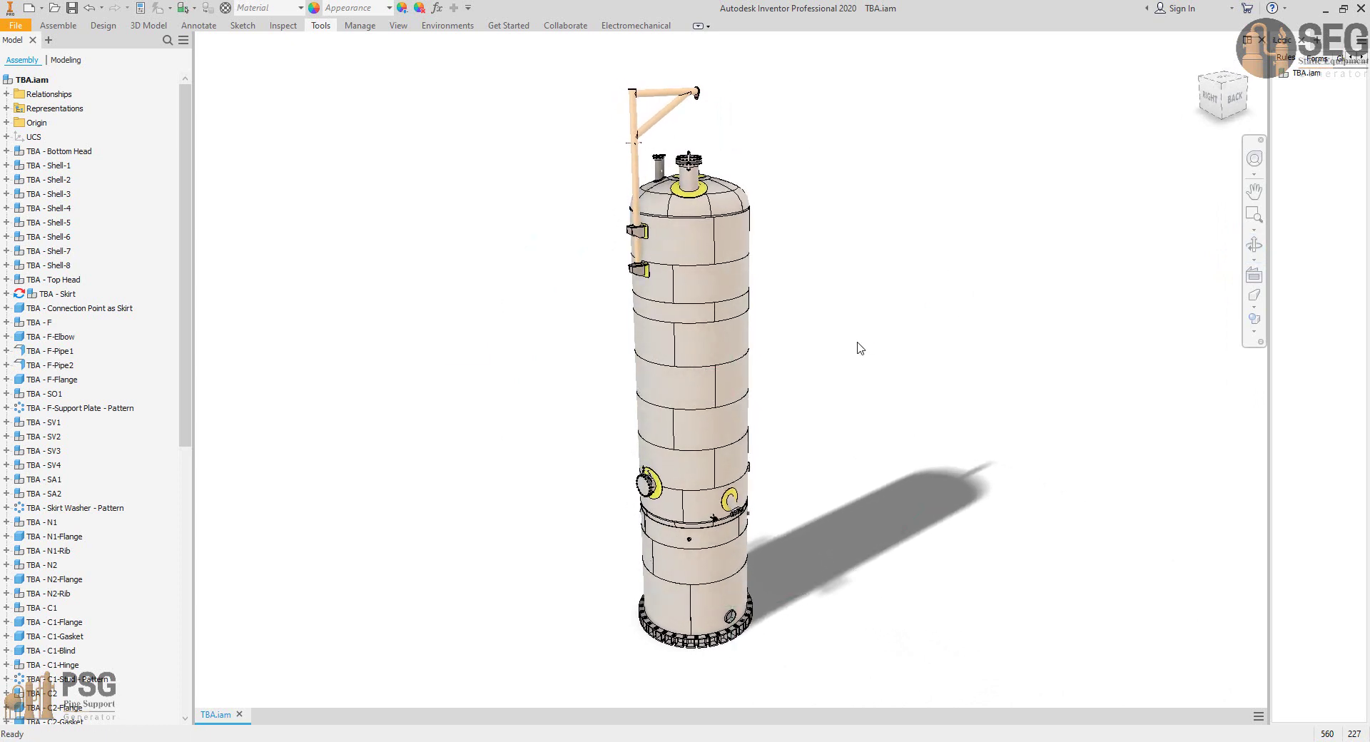
click(21, 28)
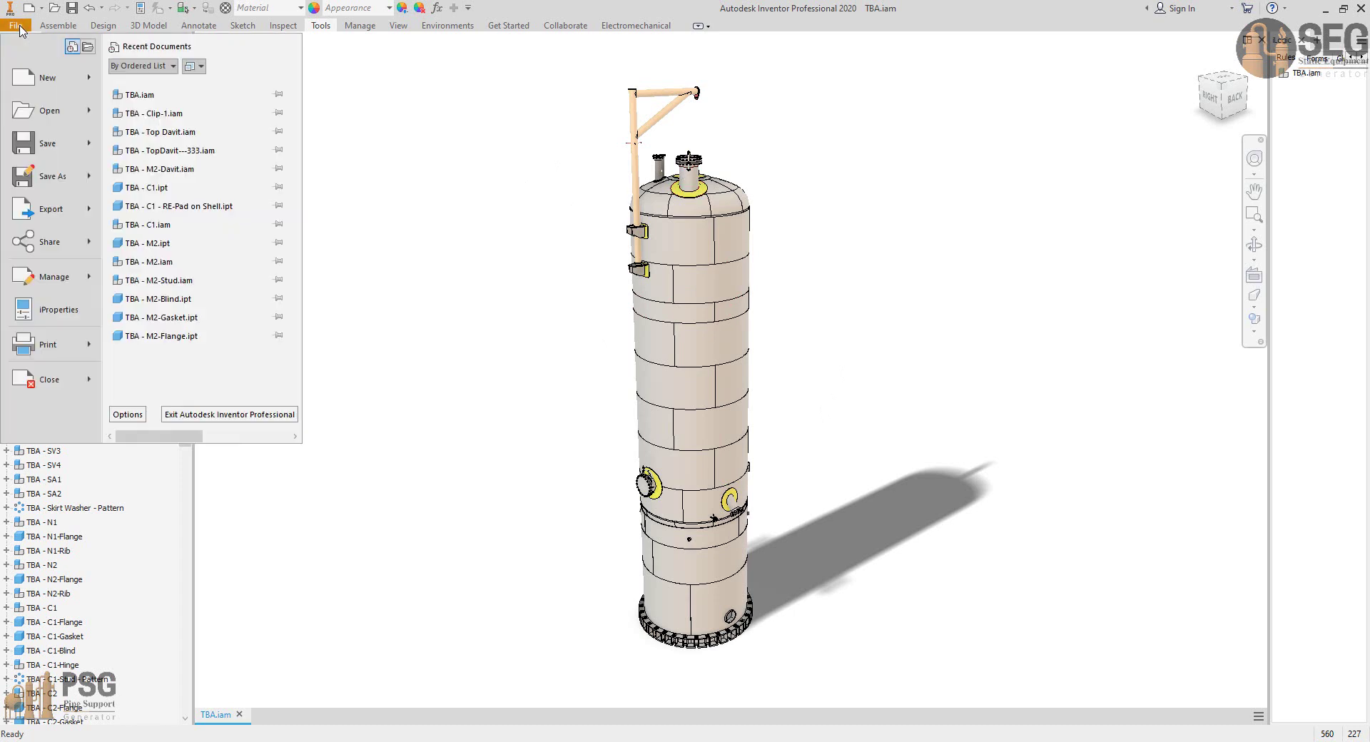
mouse_move(69, 210)
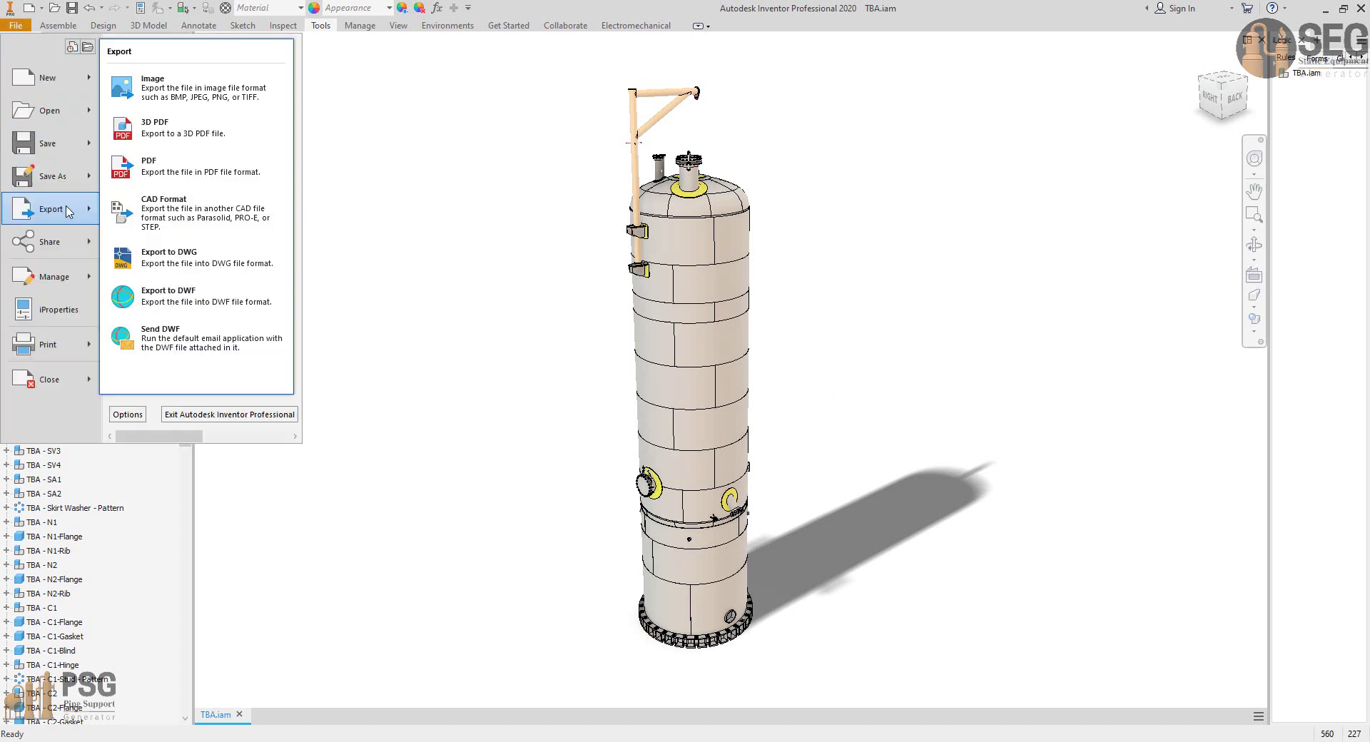
click(189, 132)
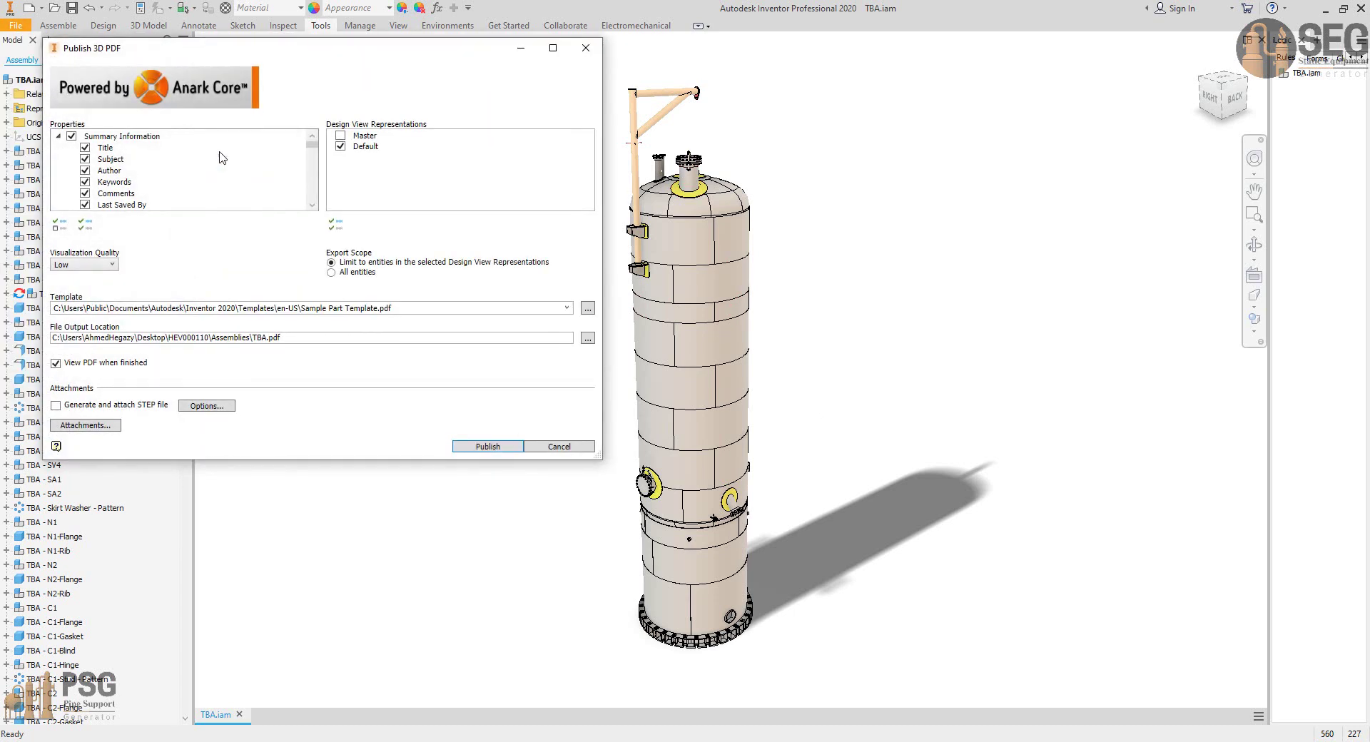
click(113, 265)
click(156, 259)
click(588, 339)
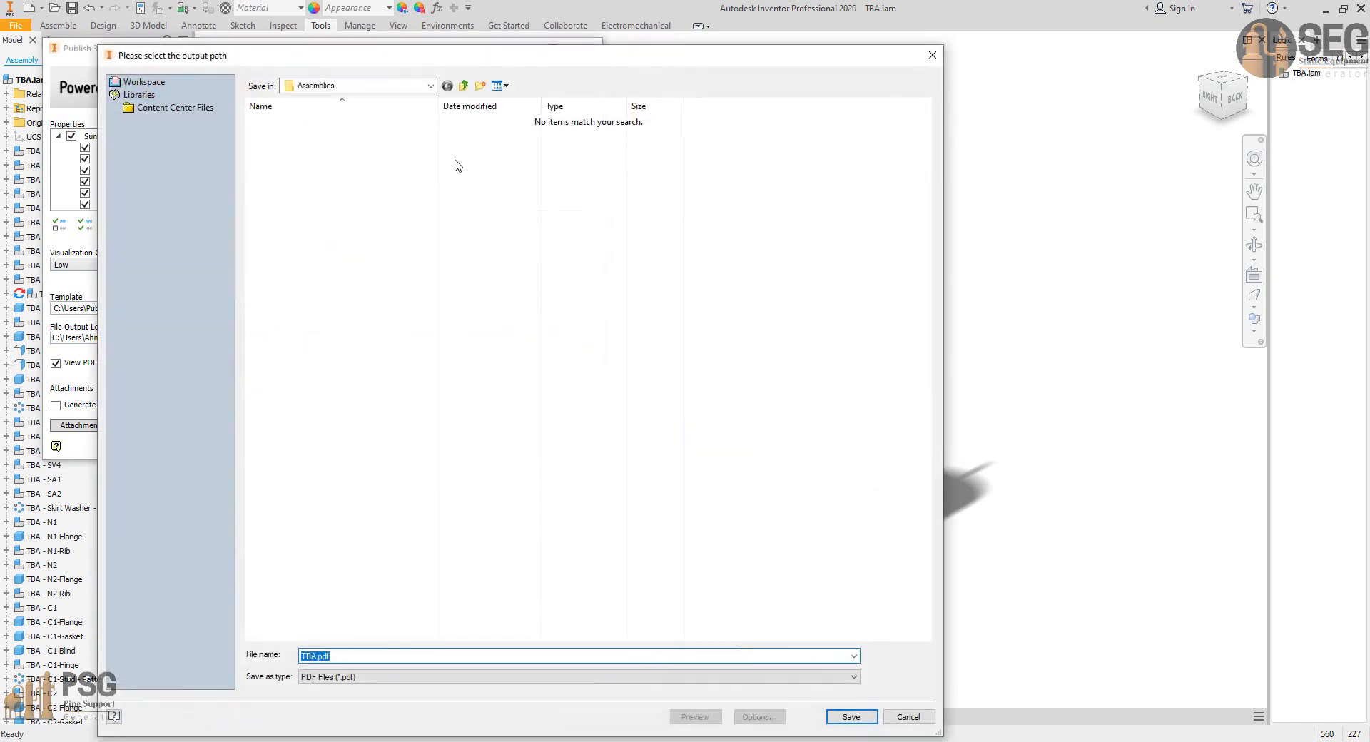
double_click(342, 655)
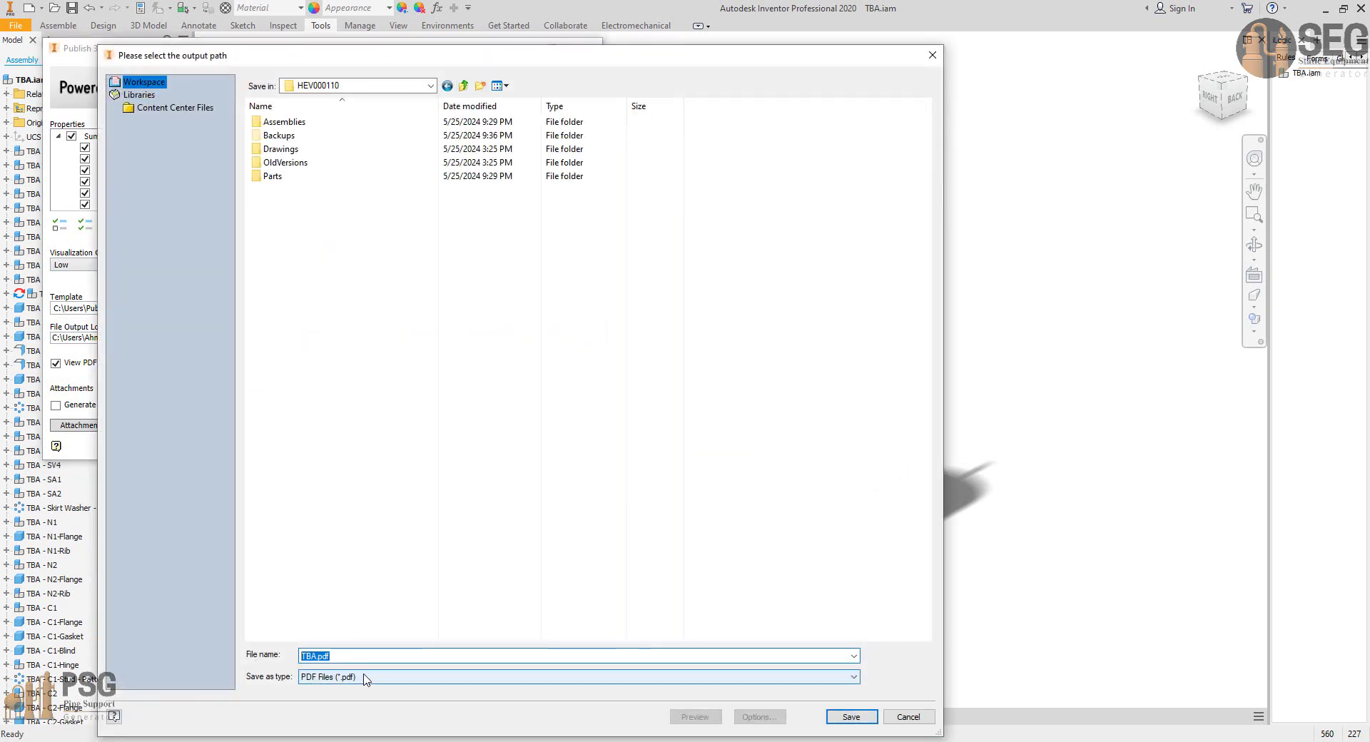
click(310, 656)
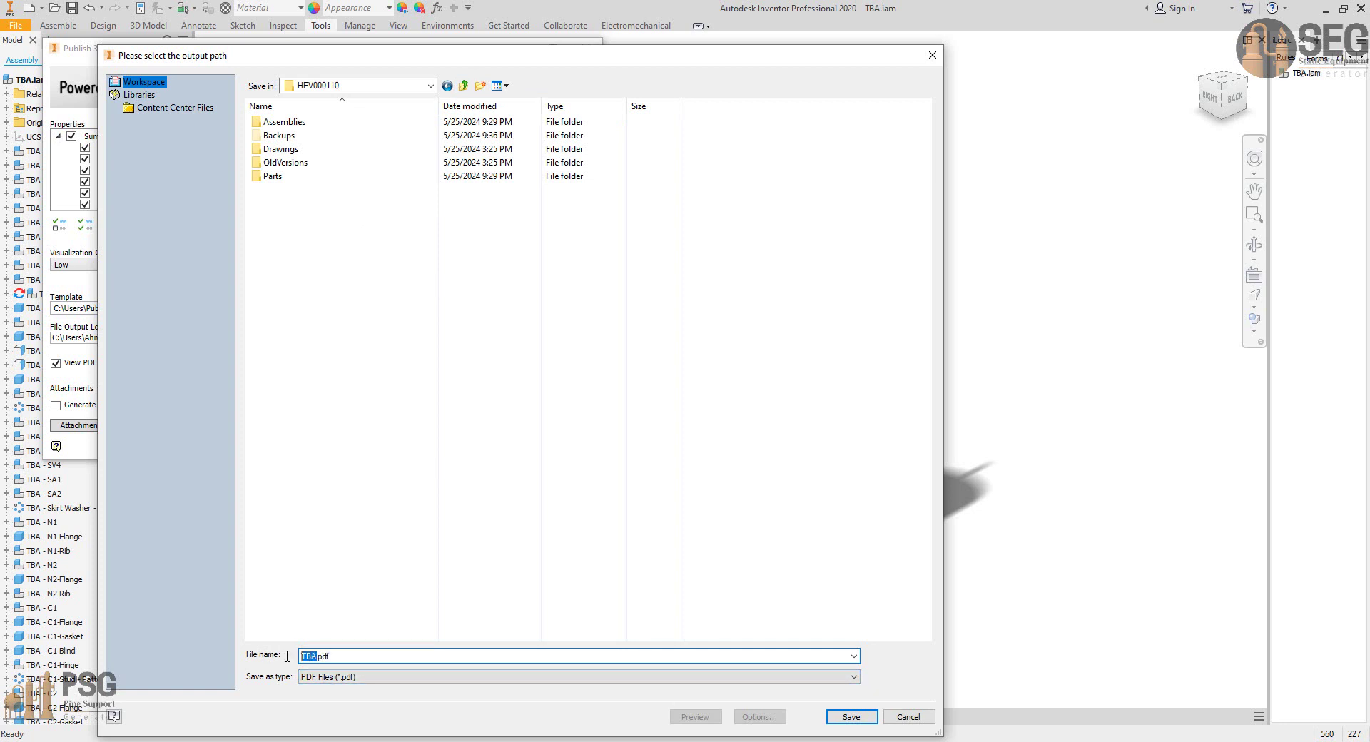
text(3D)
text(HEV000110)
click(852, 718)
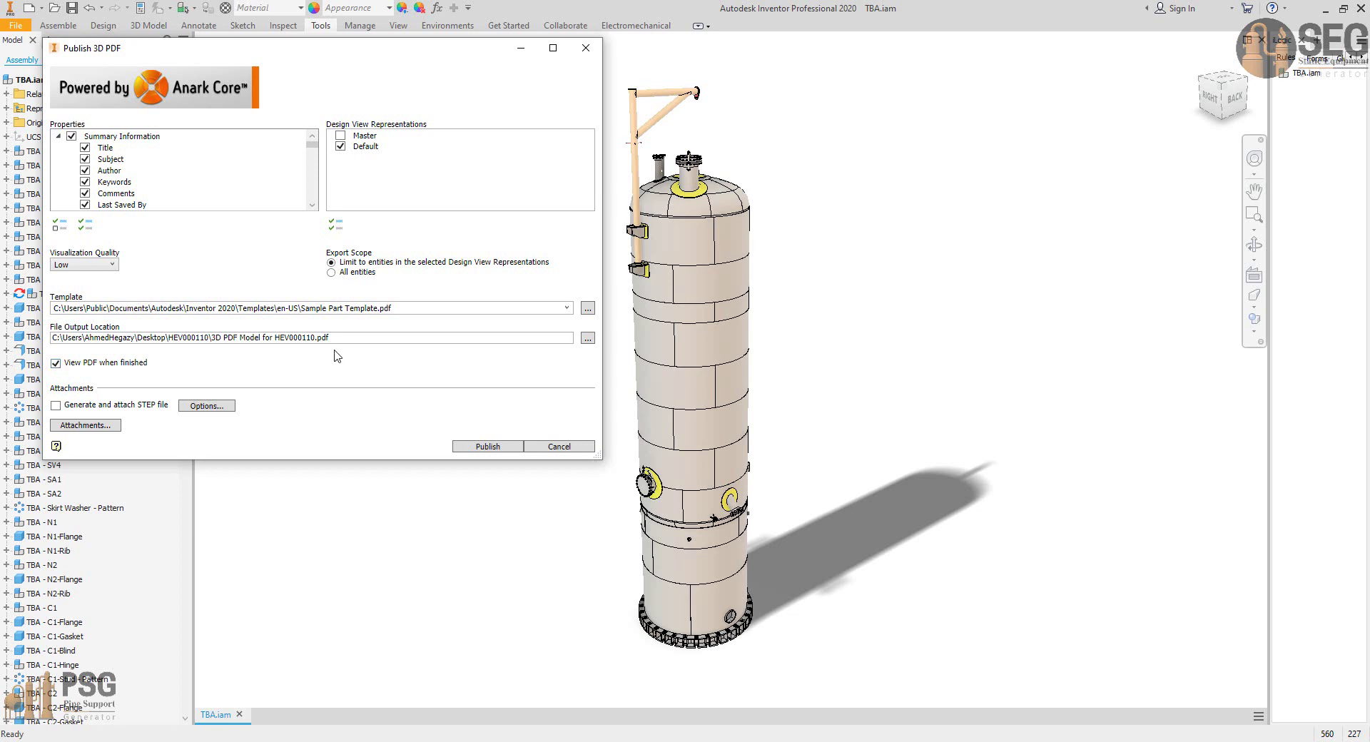
drag(356, 337, 216, 342)
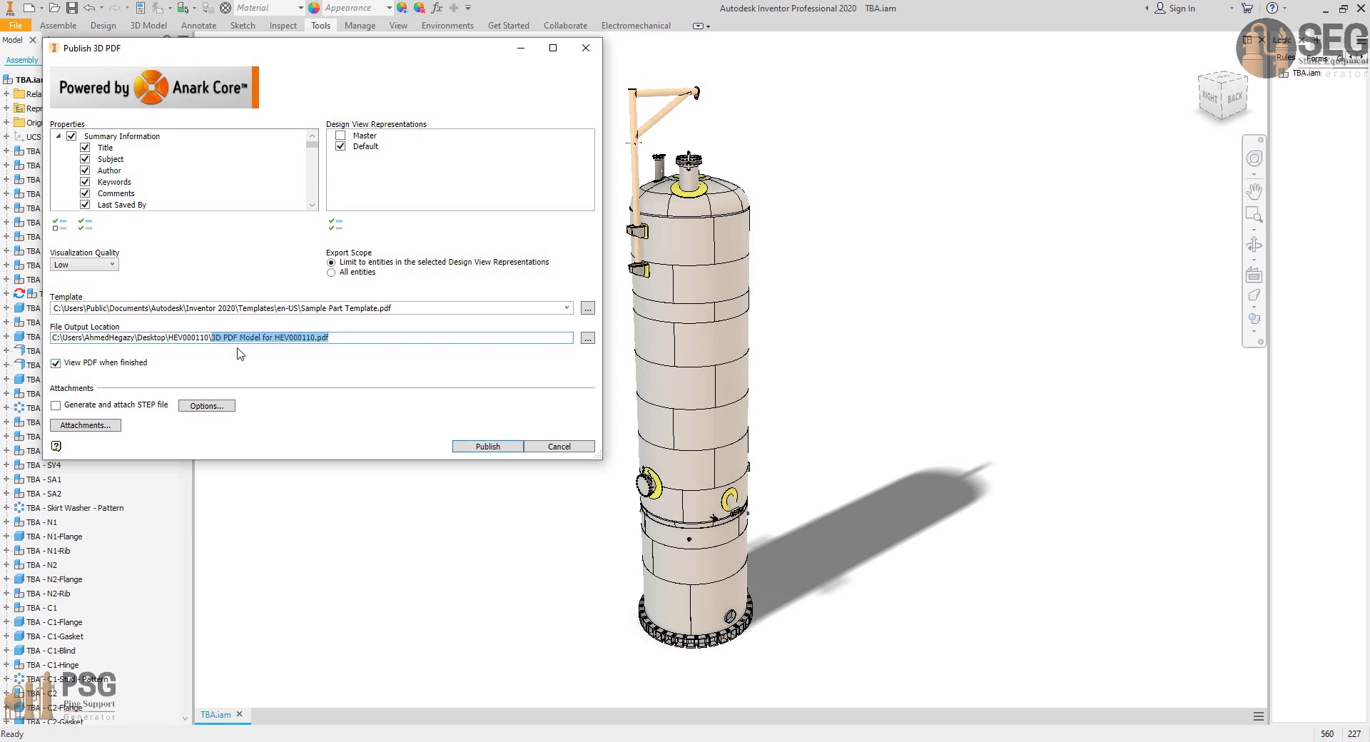
click(568, 448)
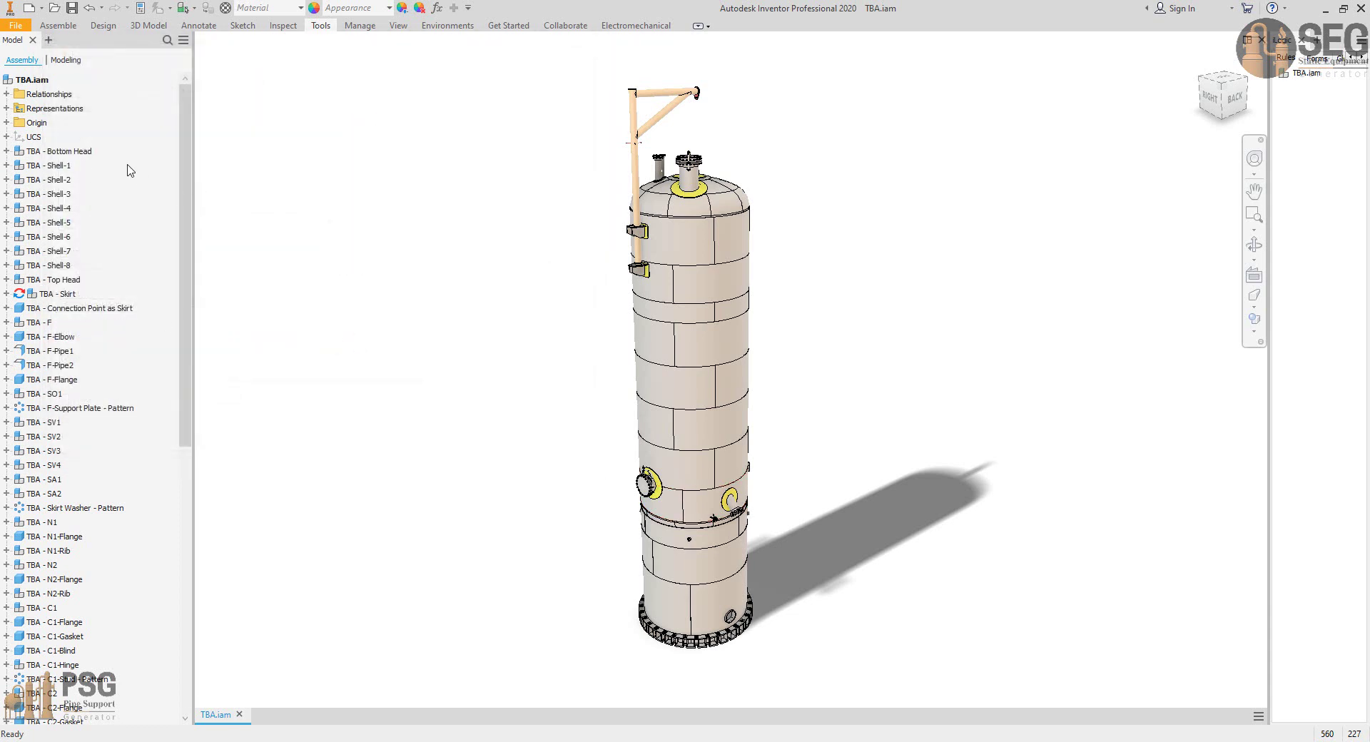
Activate the Default design view representation of the TBA assembly.
click(7, 94)
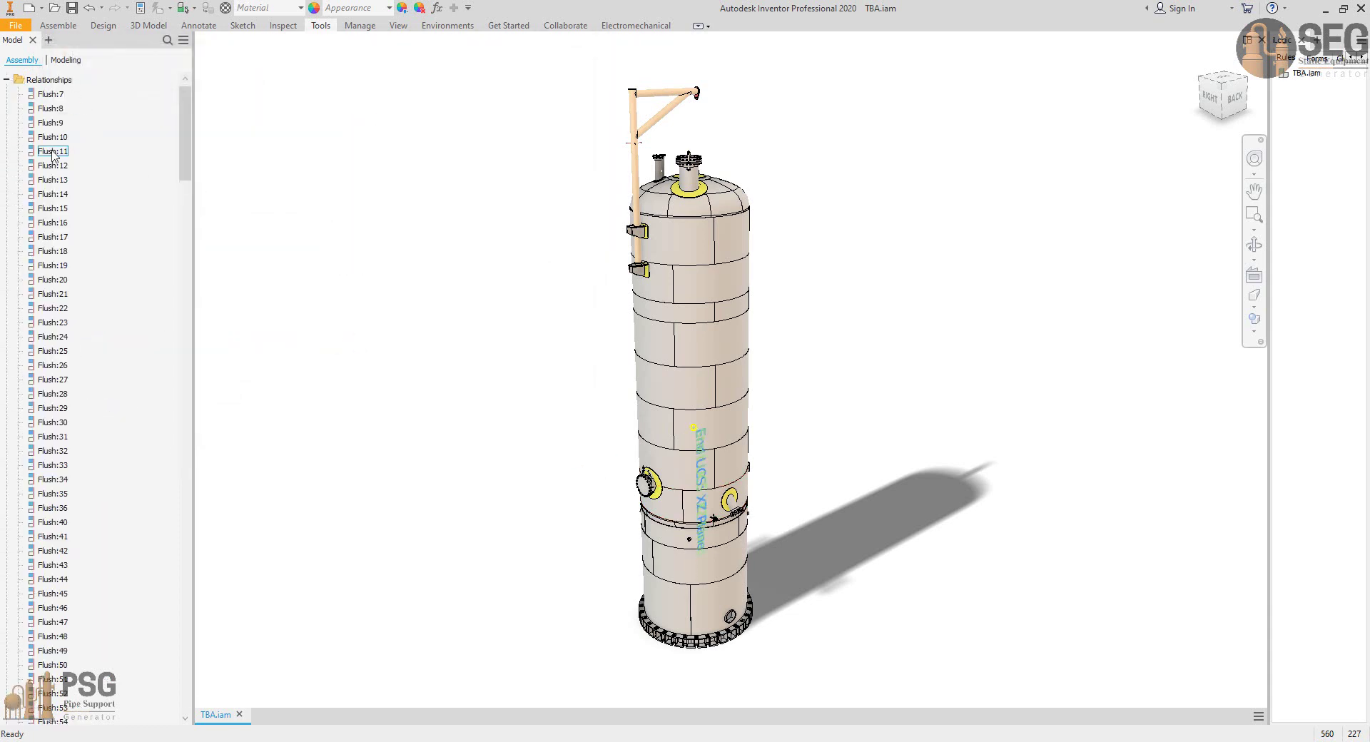
click(7, 79)
click(8, 94)
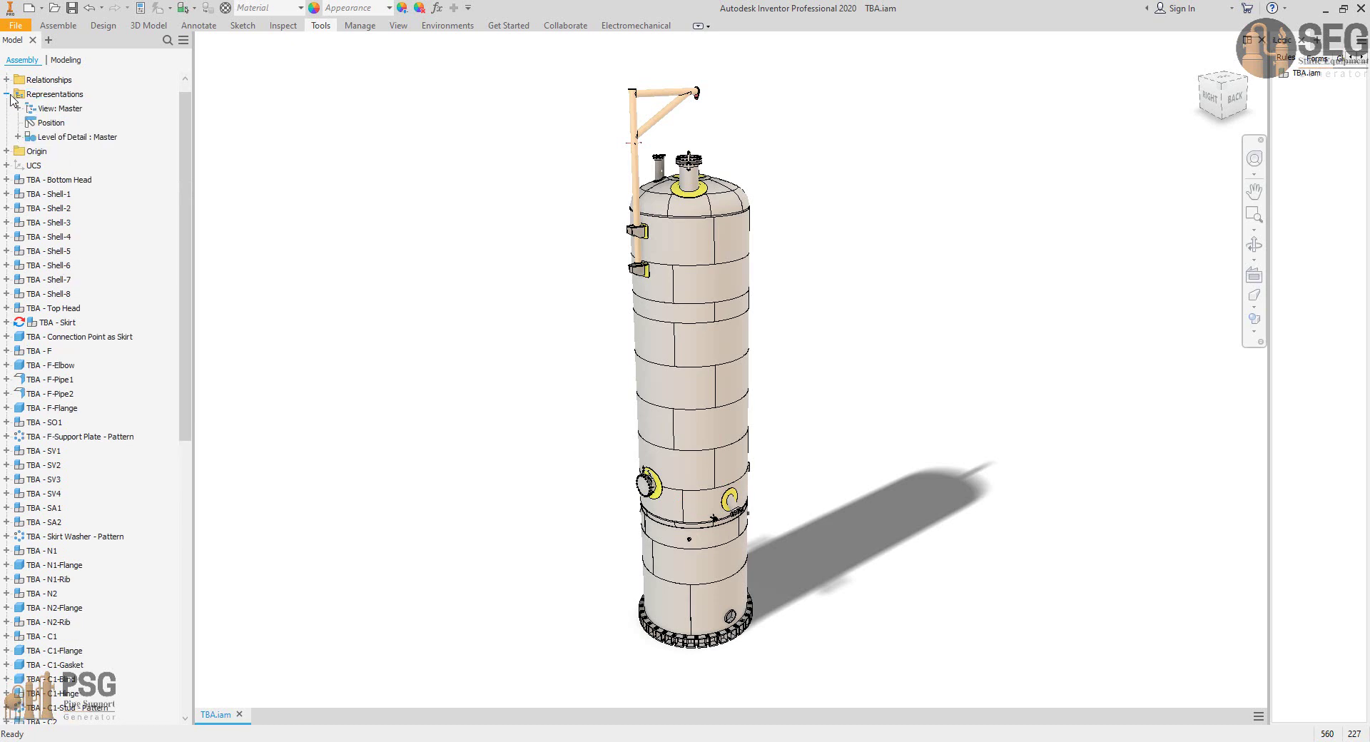
click(18, 107)
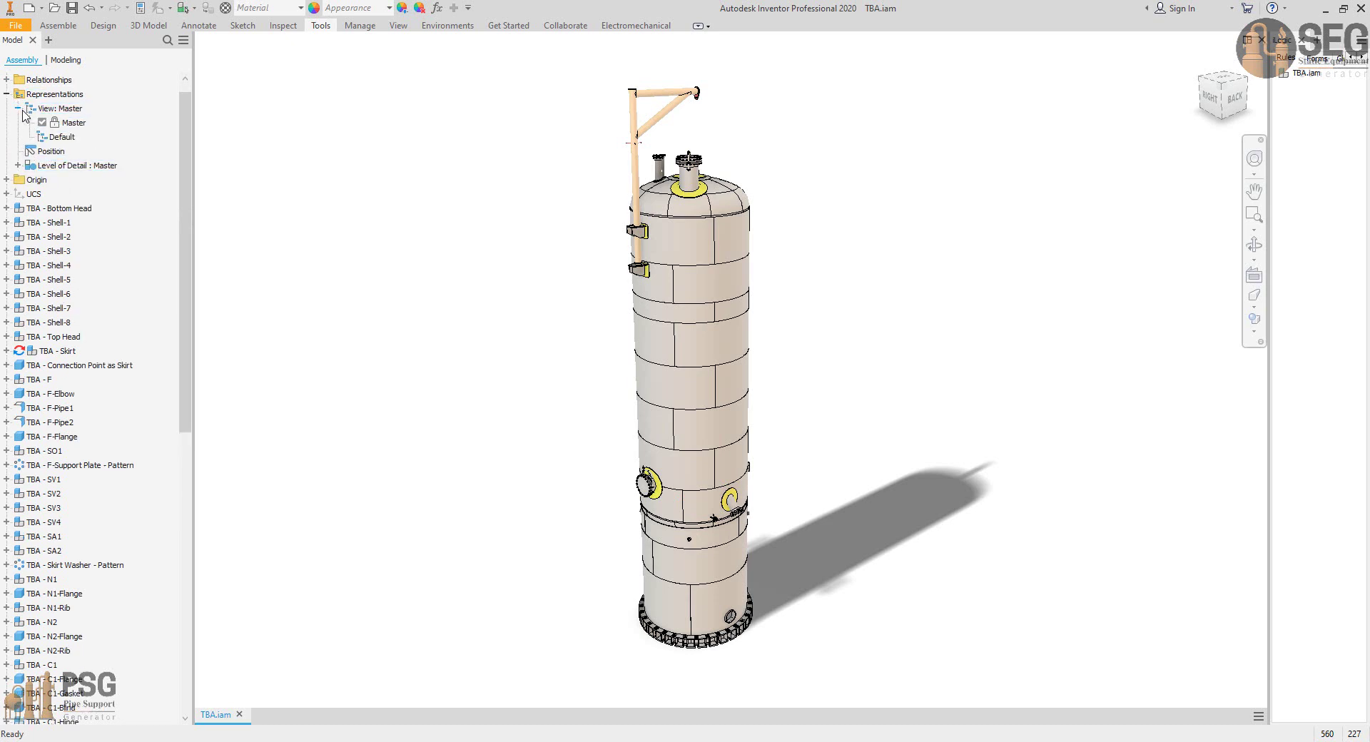
double_click(52, 137)
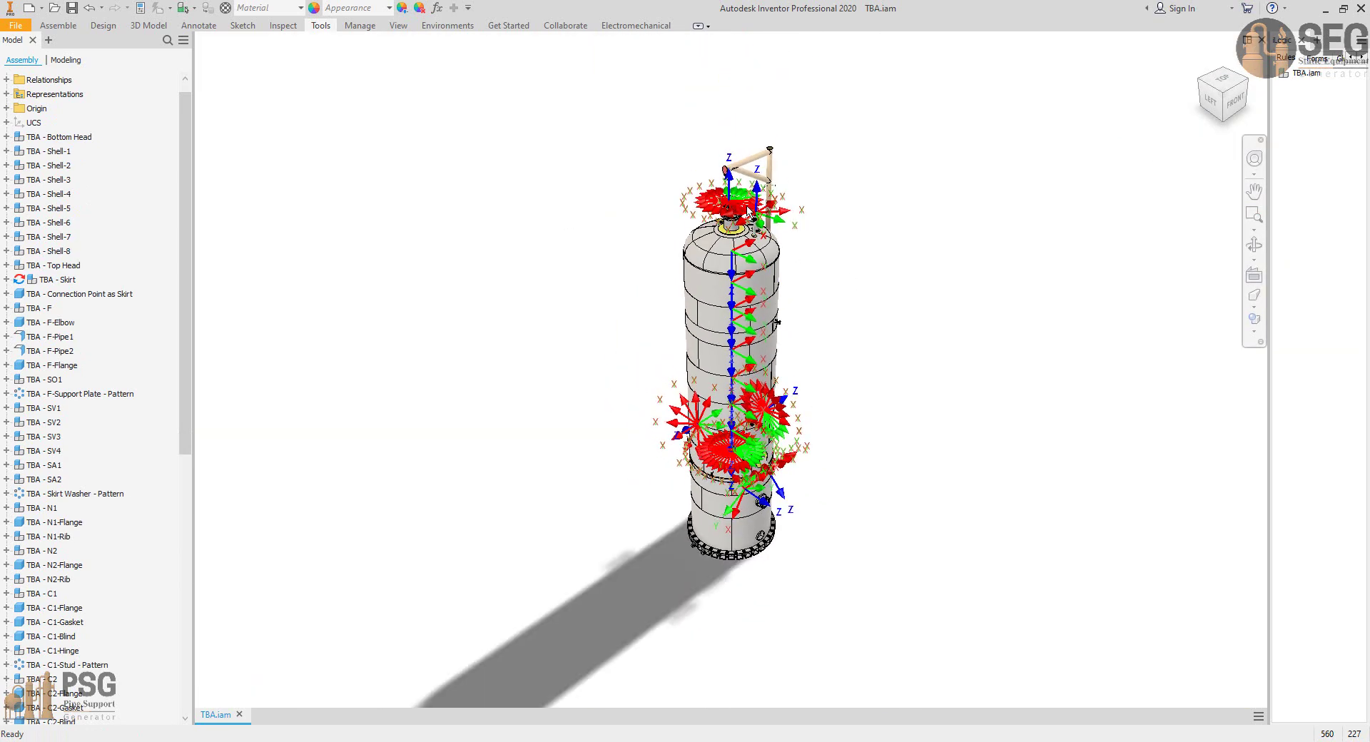
Turn off the visibility of all work features in the vessel assembly.
click(399, 25)
click(27, 71)
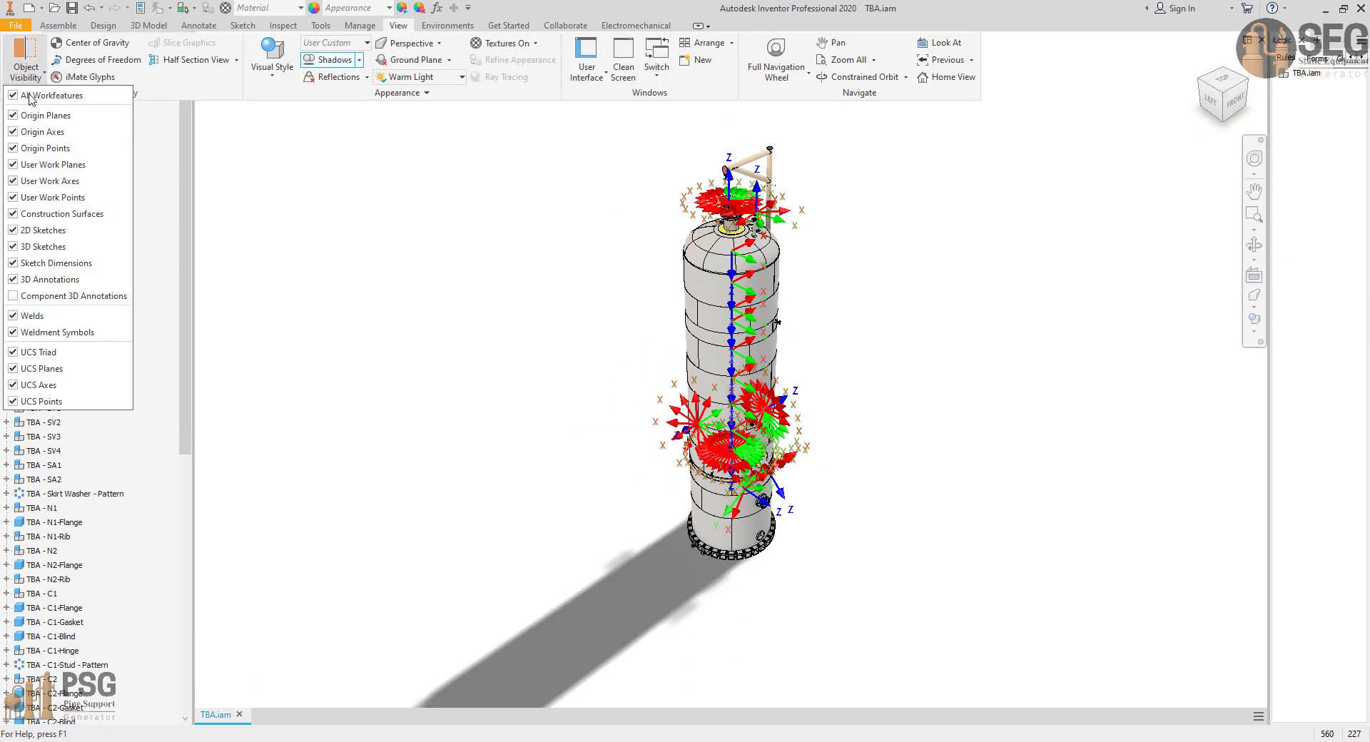
click(31, 95)
click(456, 280)
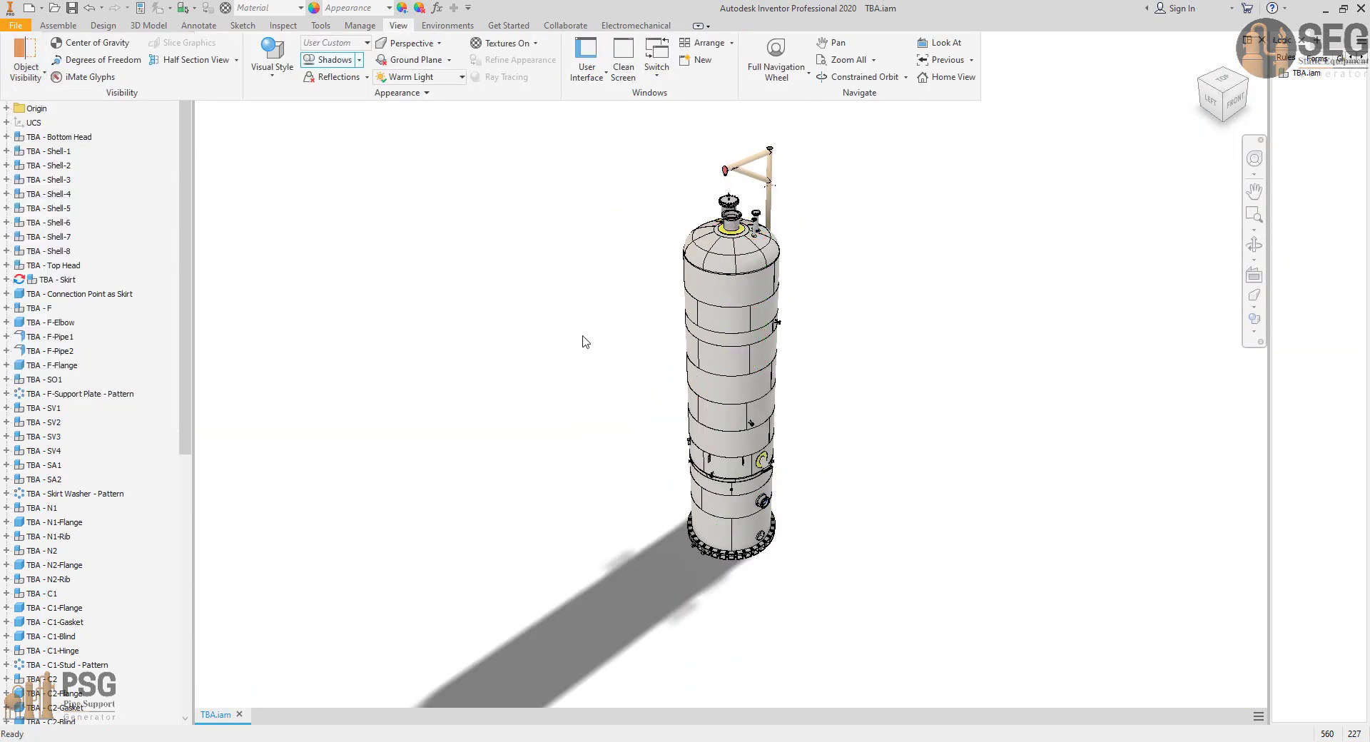
Switch the model view to orthographic projection.
click(1254, 307)
click(1178, 319)
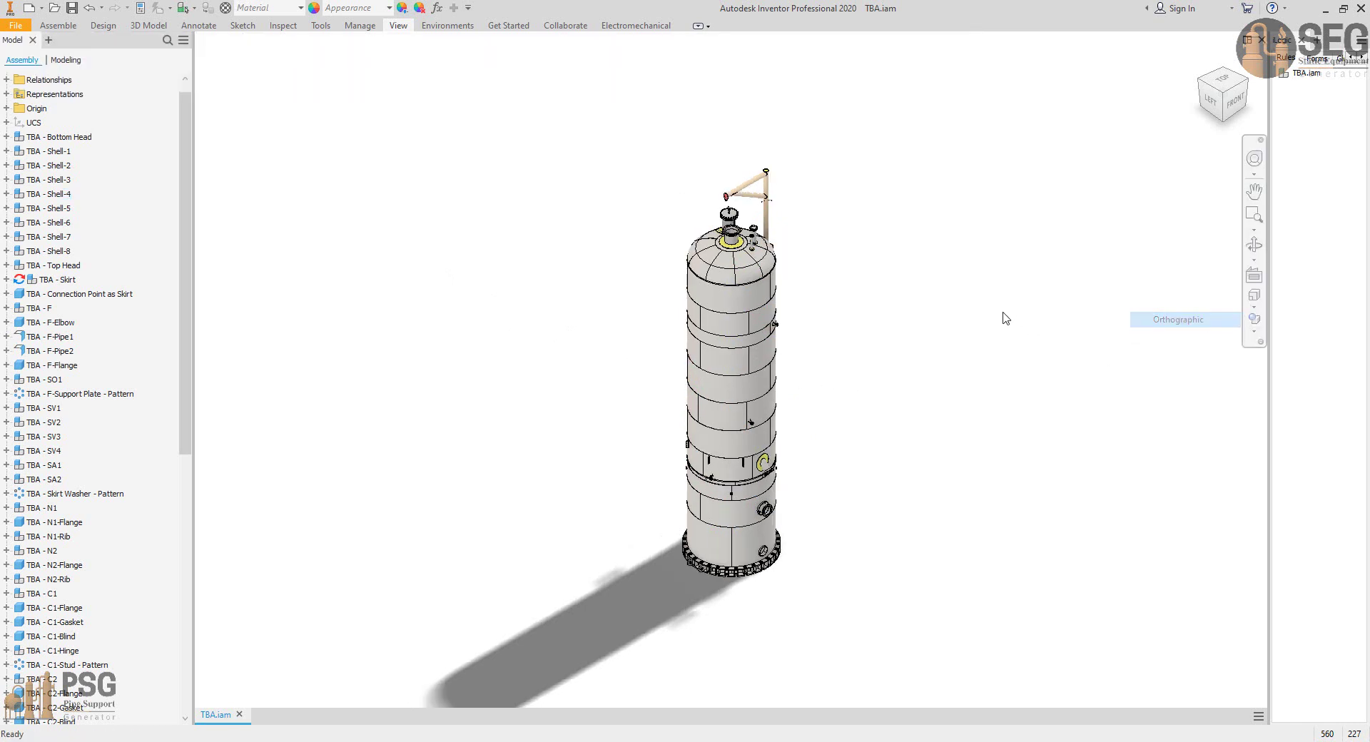
scroll(821, 295, up, 2)
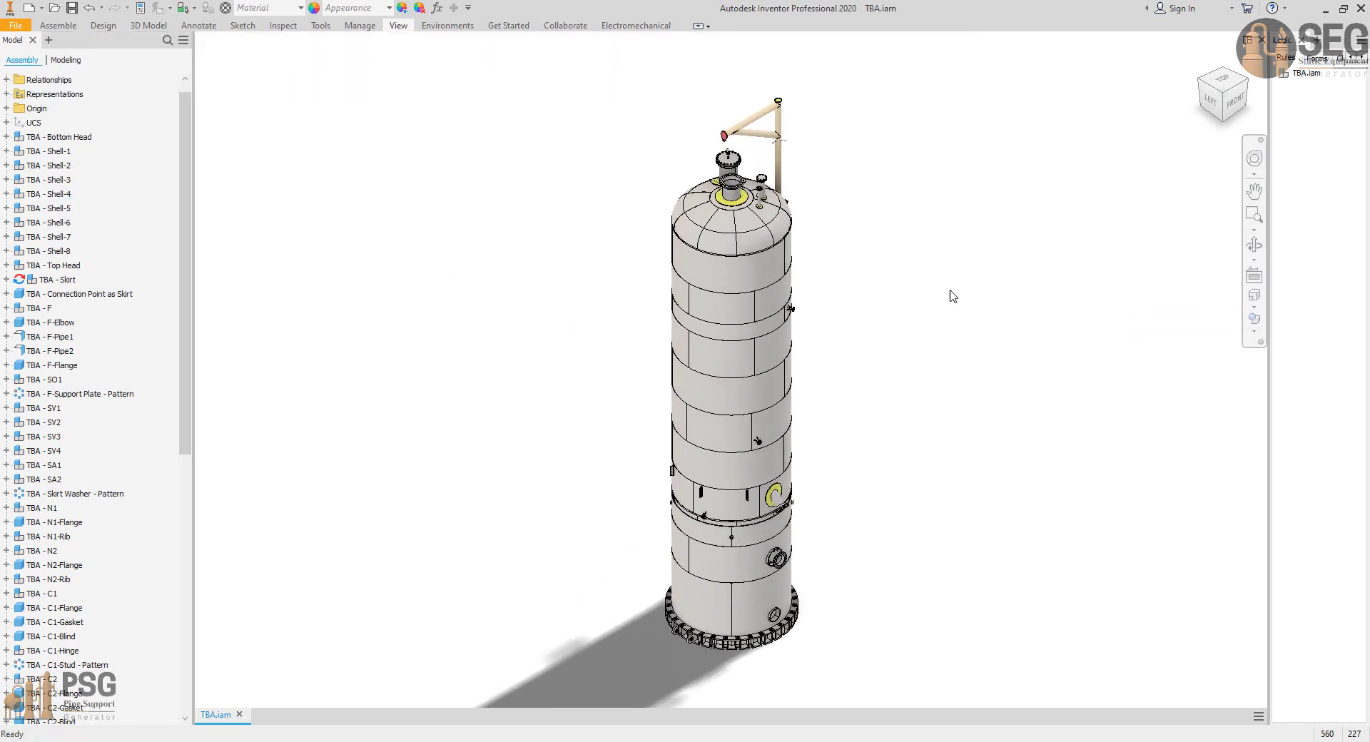
click(1254, 331)
Create a new design view representation named Top under the assembly's Representations.
click(7, 95)
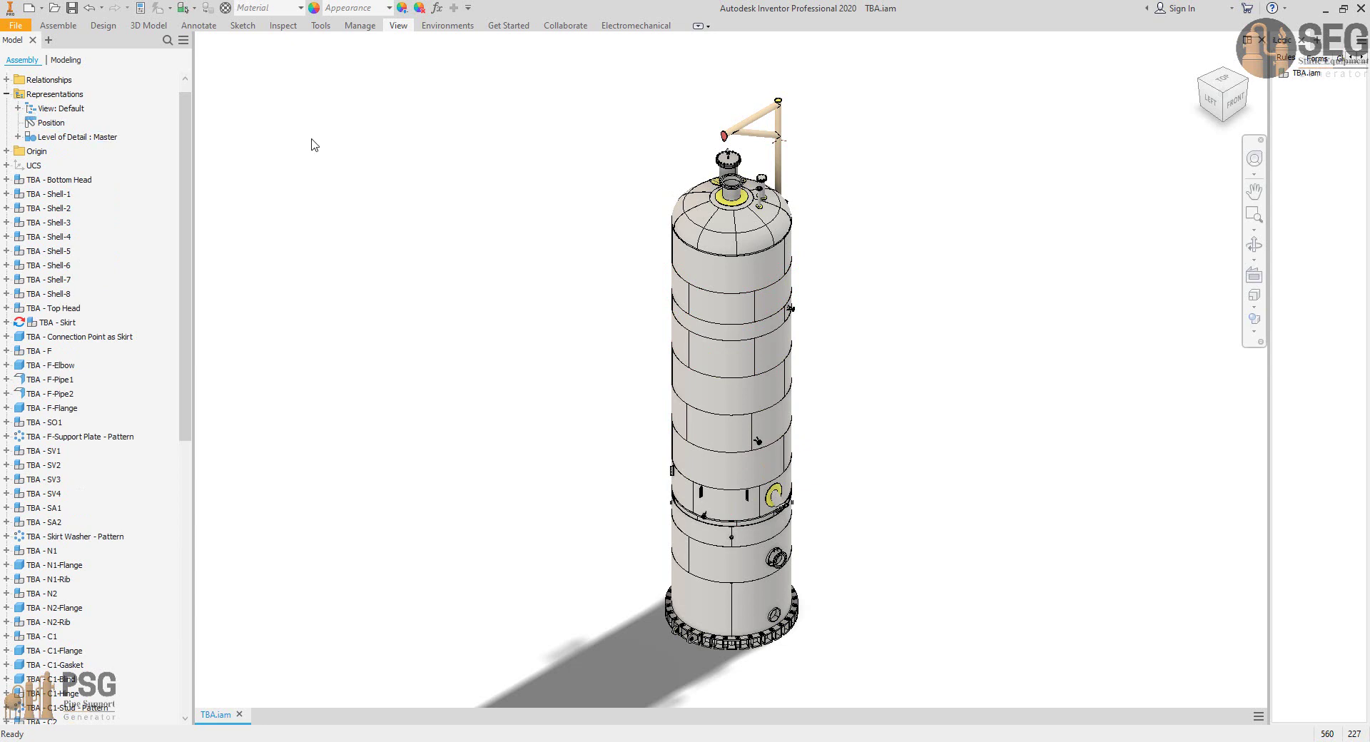
click(18, 108)
right_click(66, 113)
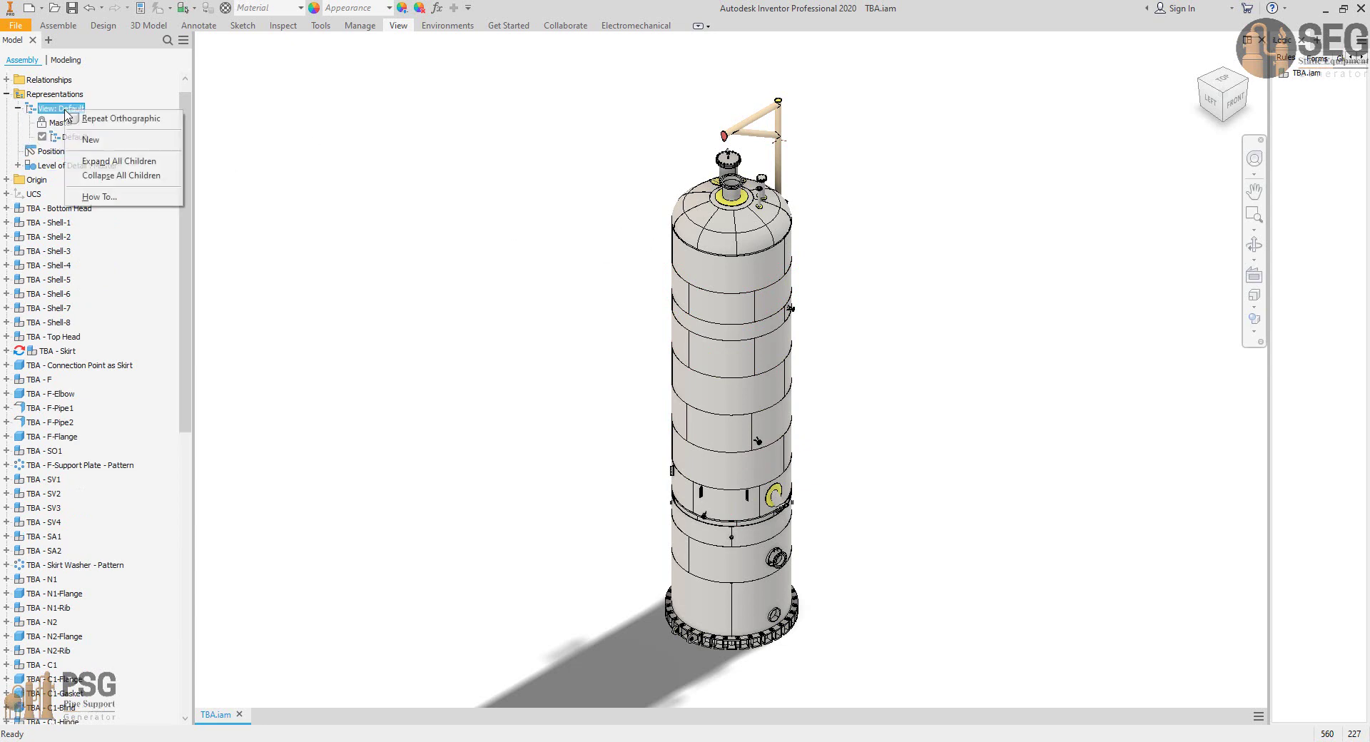
click(122, 139)
click(74, 153)
click(68, 153)
text(Top)
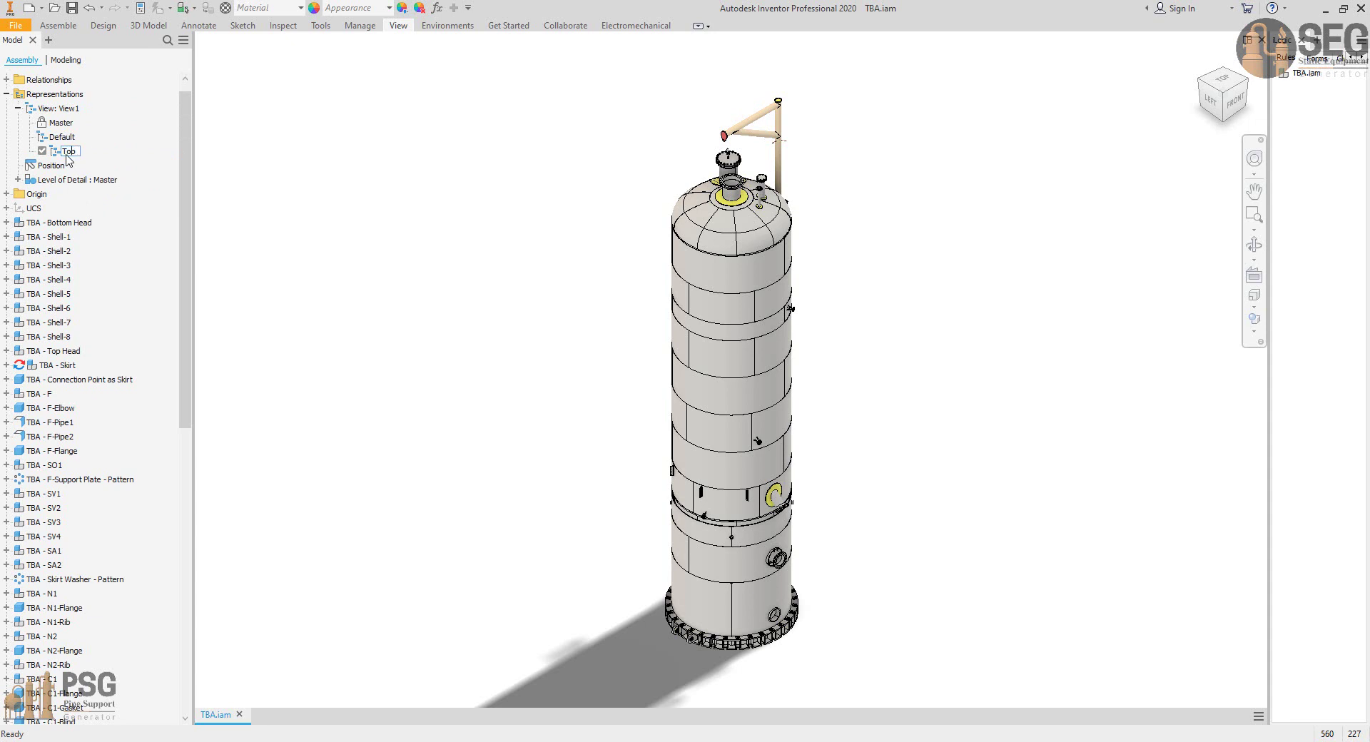
key(Return)
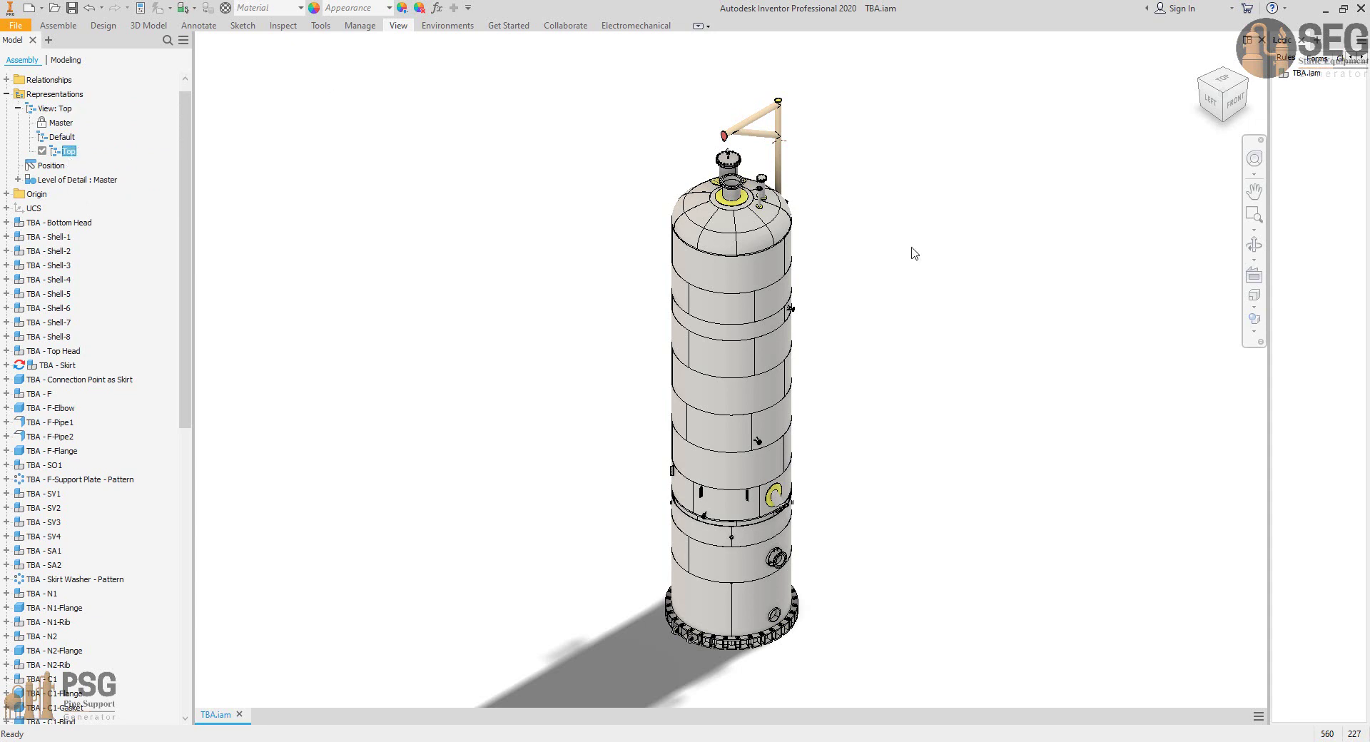
Orient the Top representation to look down on the vessel, rotate it 180 degrees, and fill the window with the top head.
click(1222, 79)
click(1246, 70)
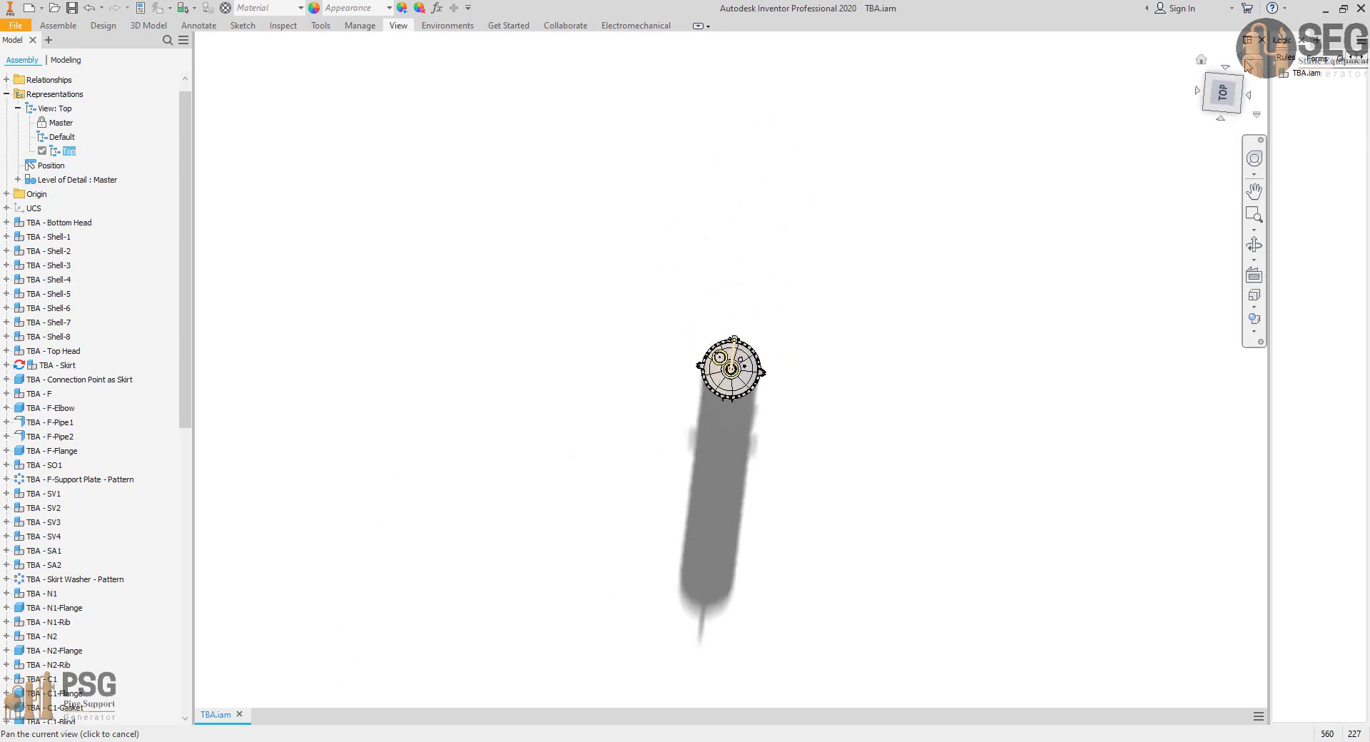
click(1245, 70)
scroll(730, 369, down, 6)
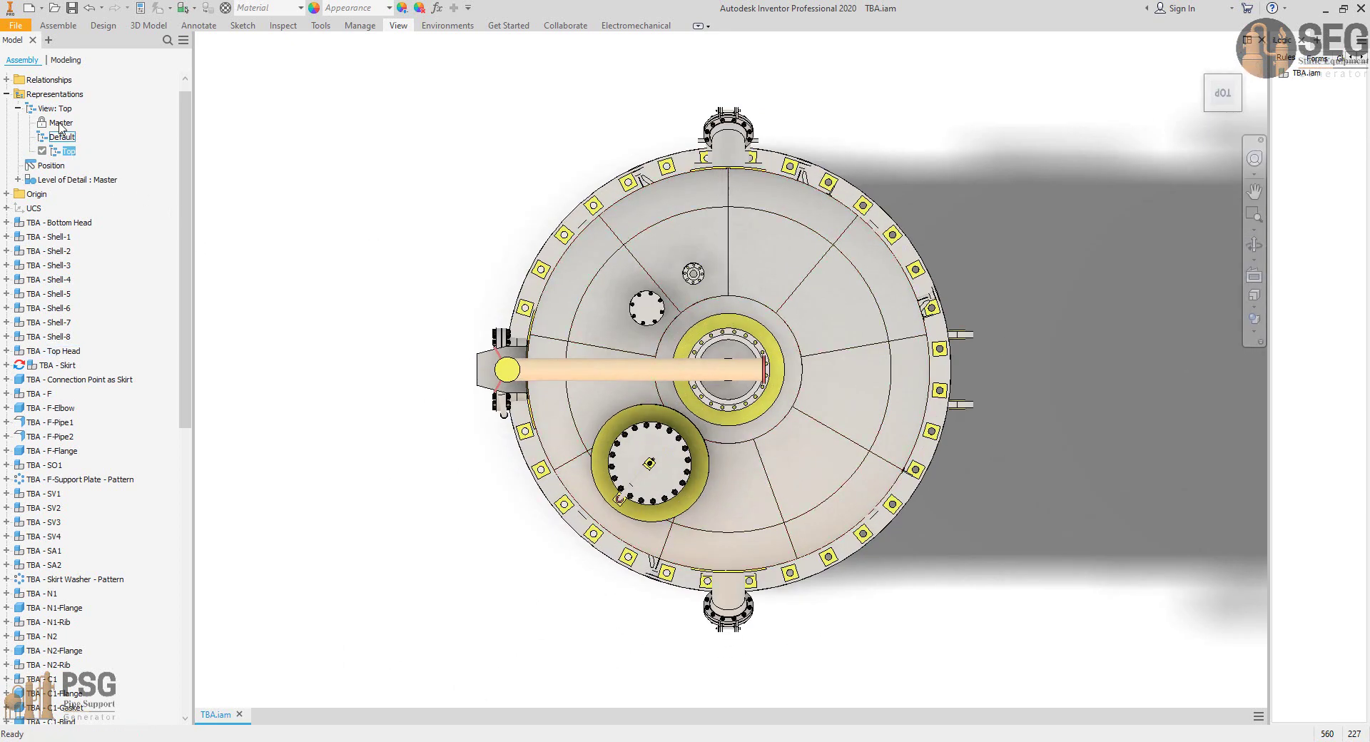
Create a design view representation named Back and orient it to the vessel's back view.
right_click(67, 116)
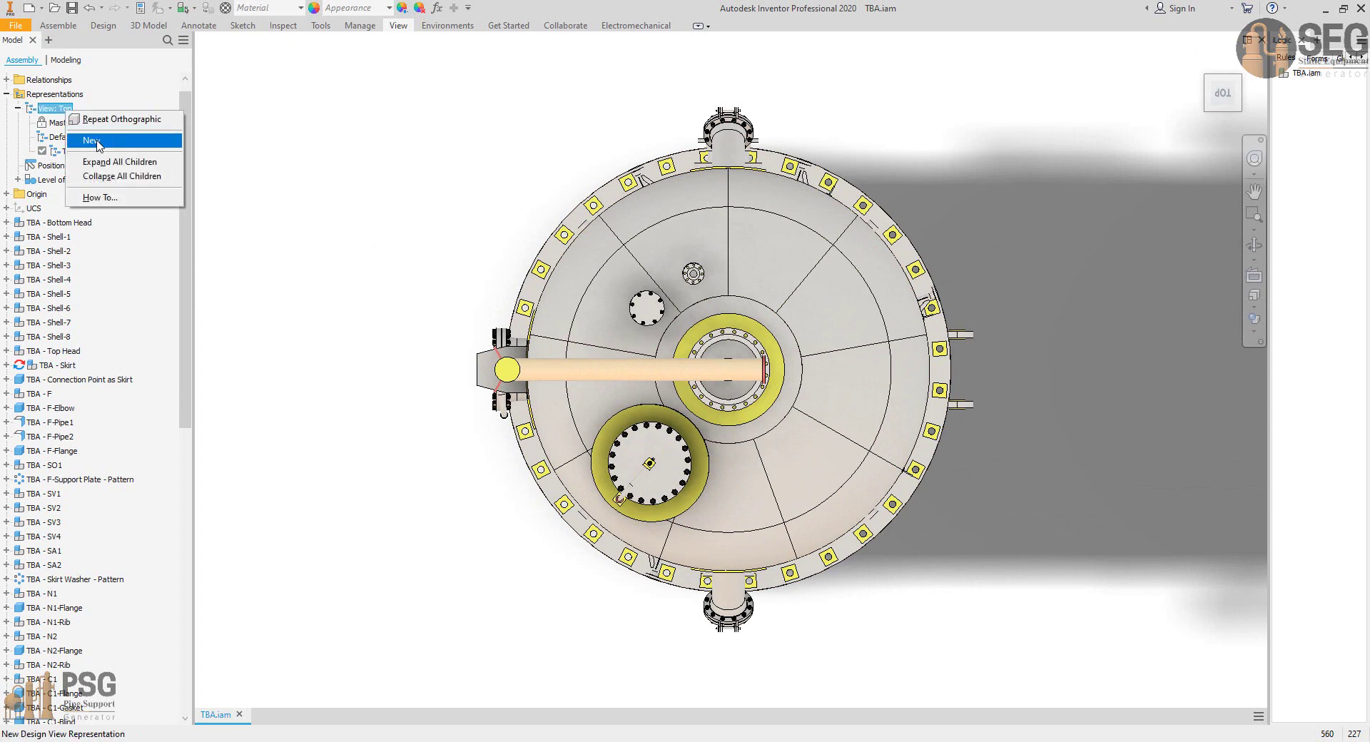
click(85, 137)
double_click(79, 167)
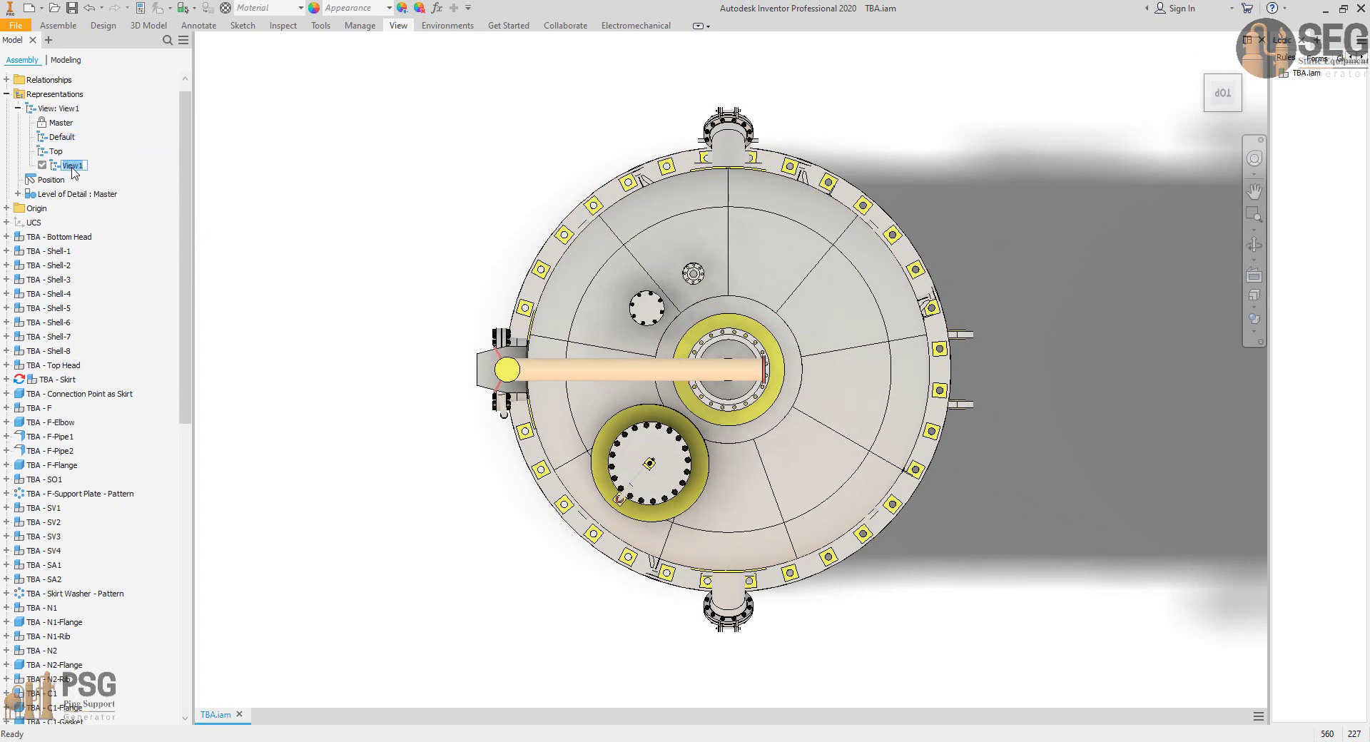
text(Back)
key(Return)
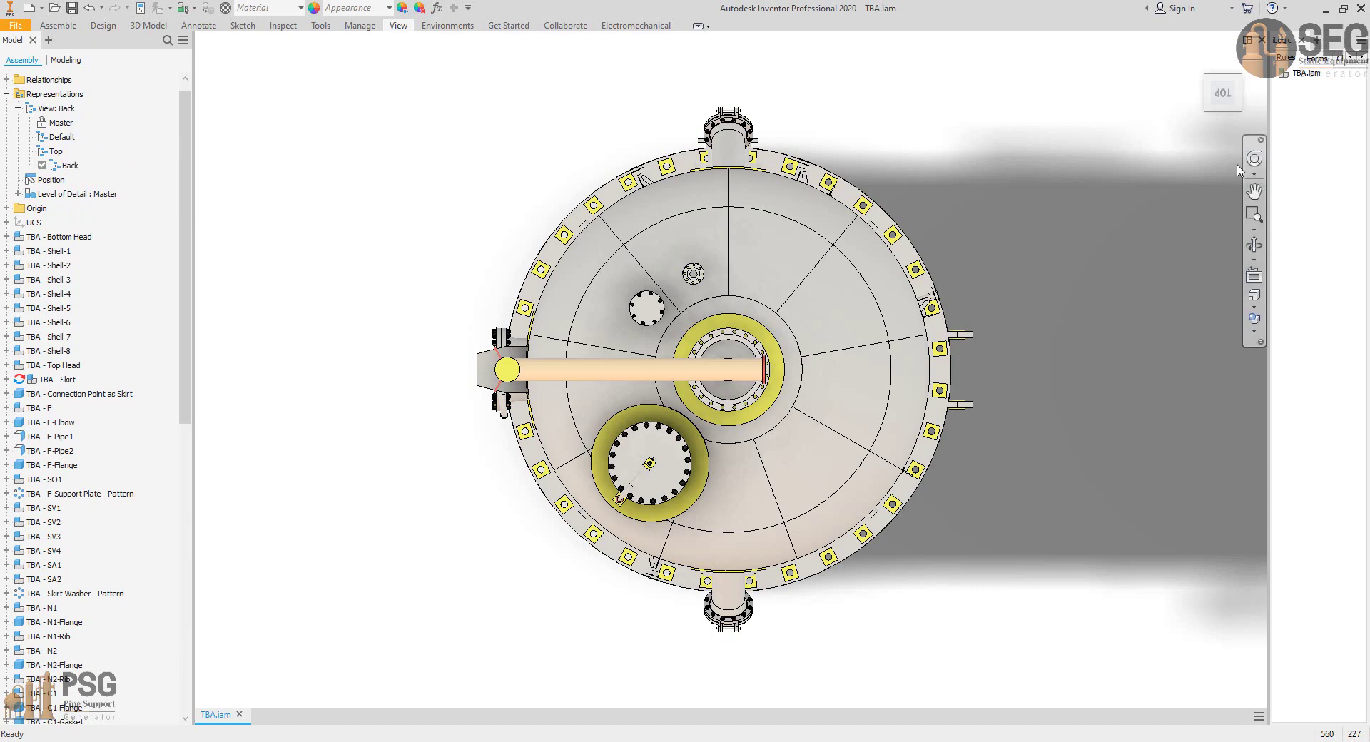
click(1225, 123)
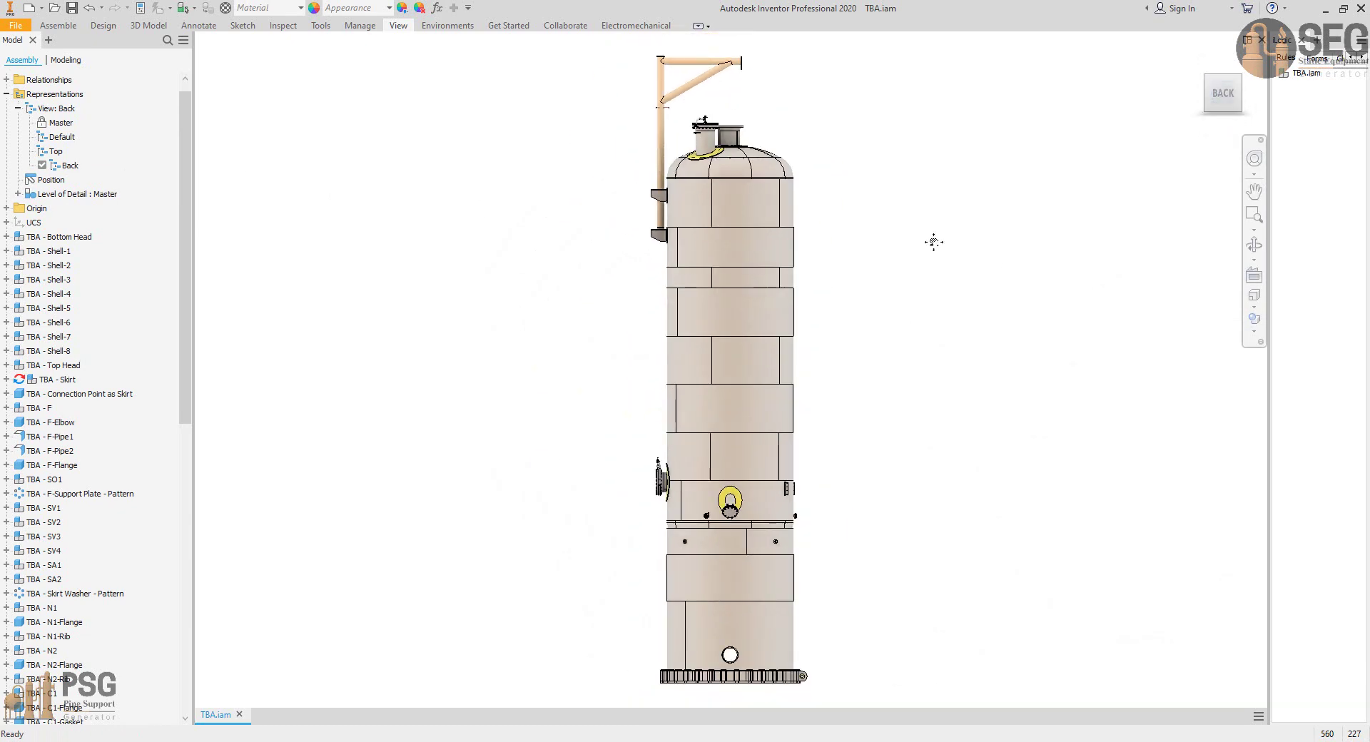
Create a design view representation named Bottom and orient it to the bottom view, rotated by 180 degrees.
right_click(49, 109)
click(73, 138)
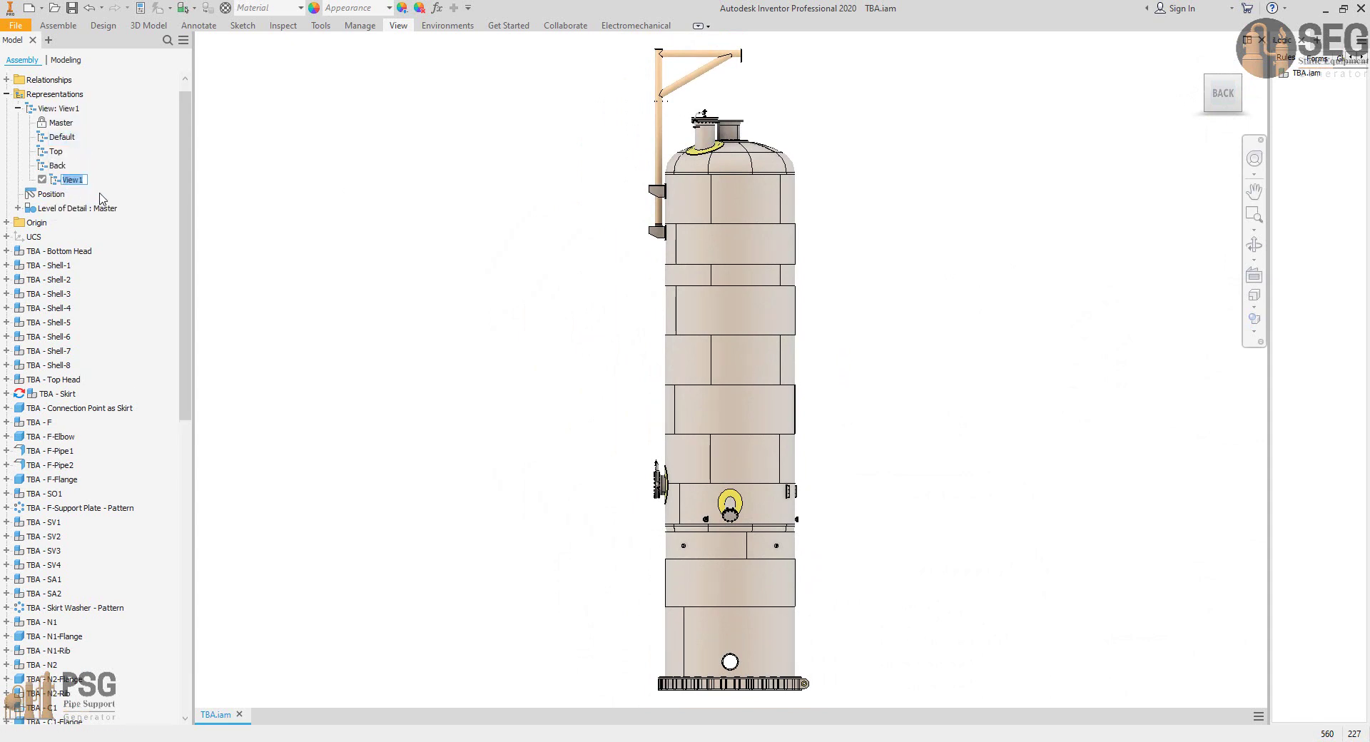
text(Bottom)
key(Return)
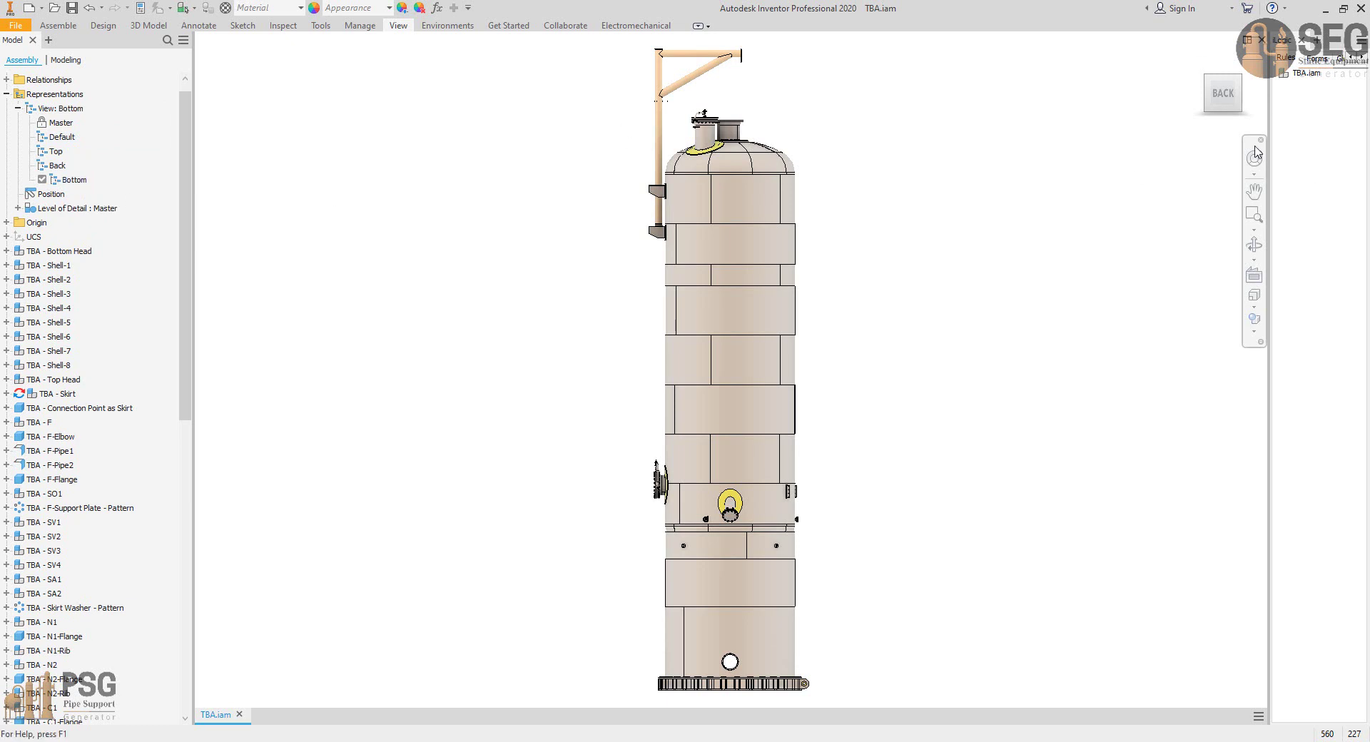
click(1223, 122)
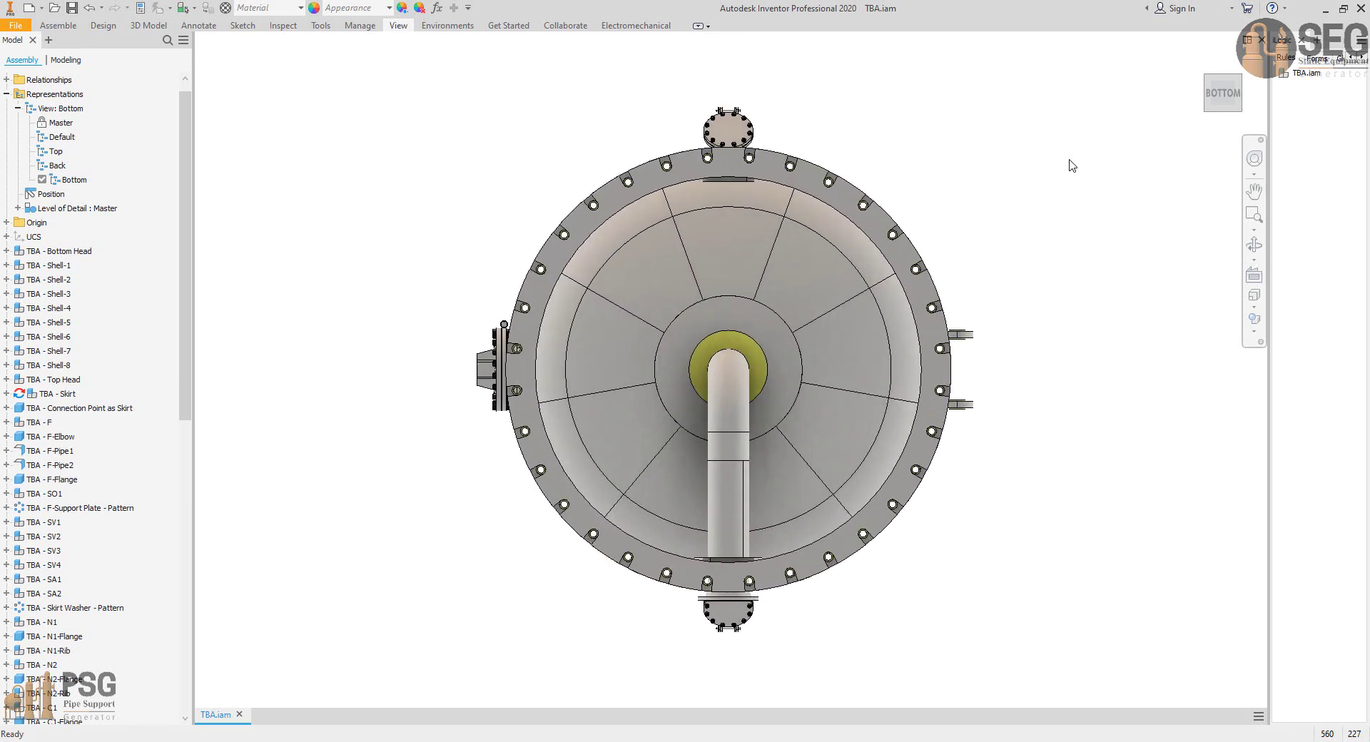
click(1262, 79)
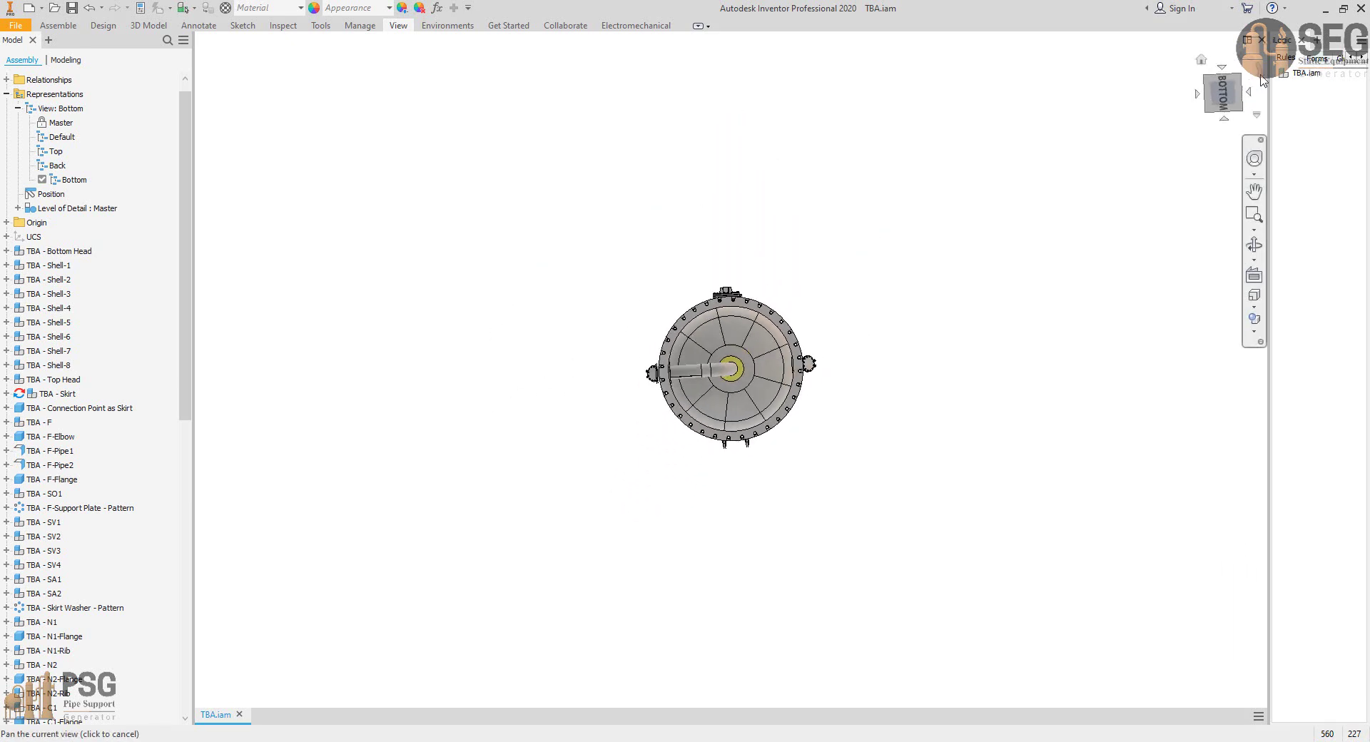
click(1262, 79)
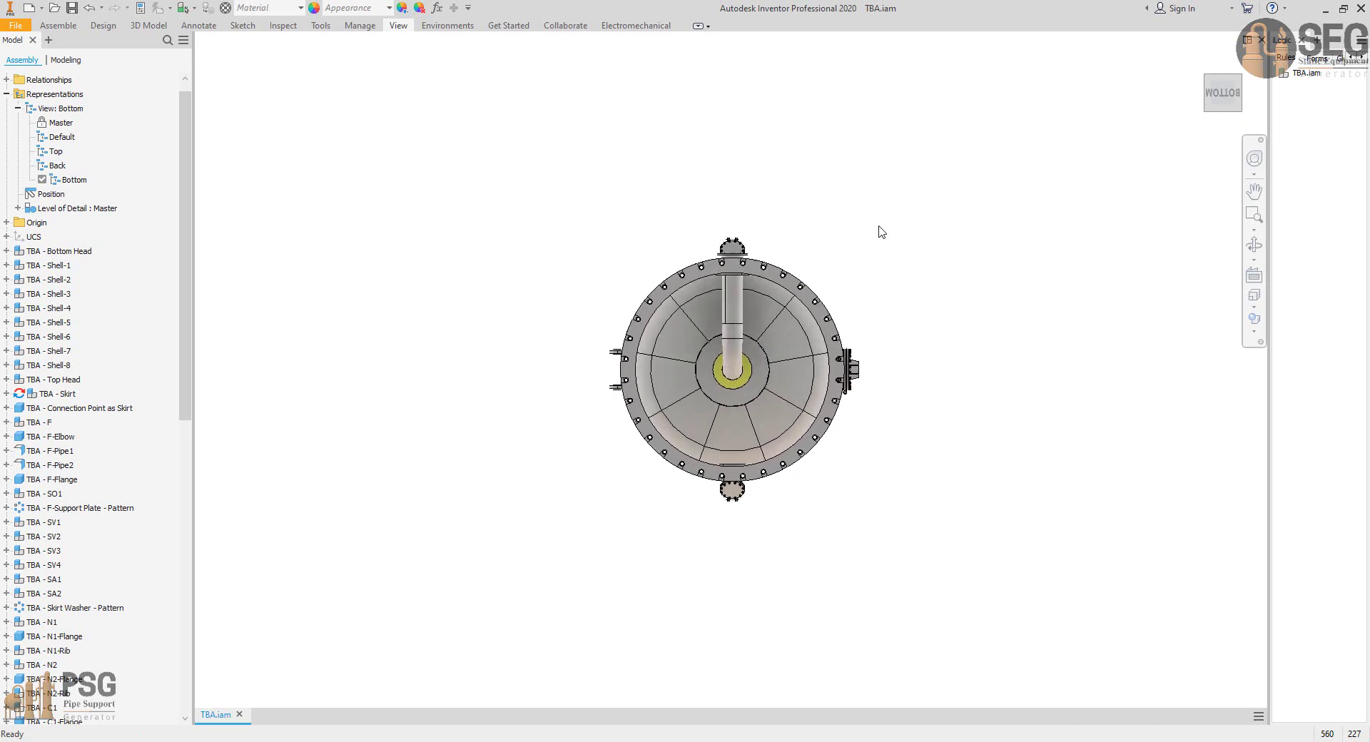
Create a design view representation named Left and orient it to the vessel's left view.
right_click(61, 108)
click(82, 142)
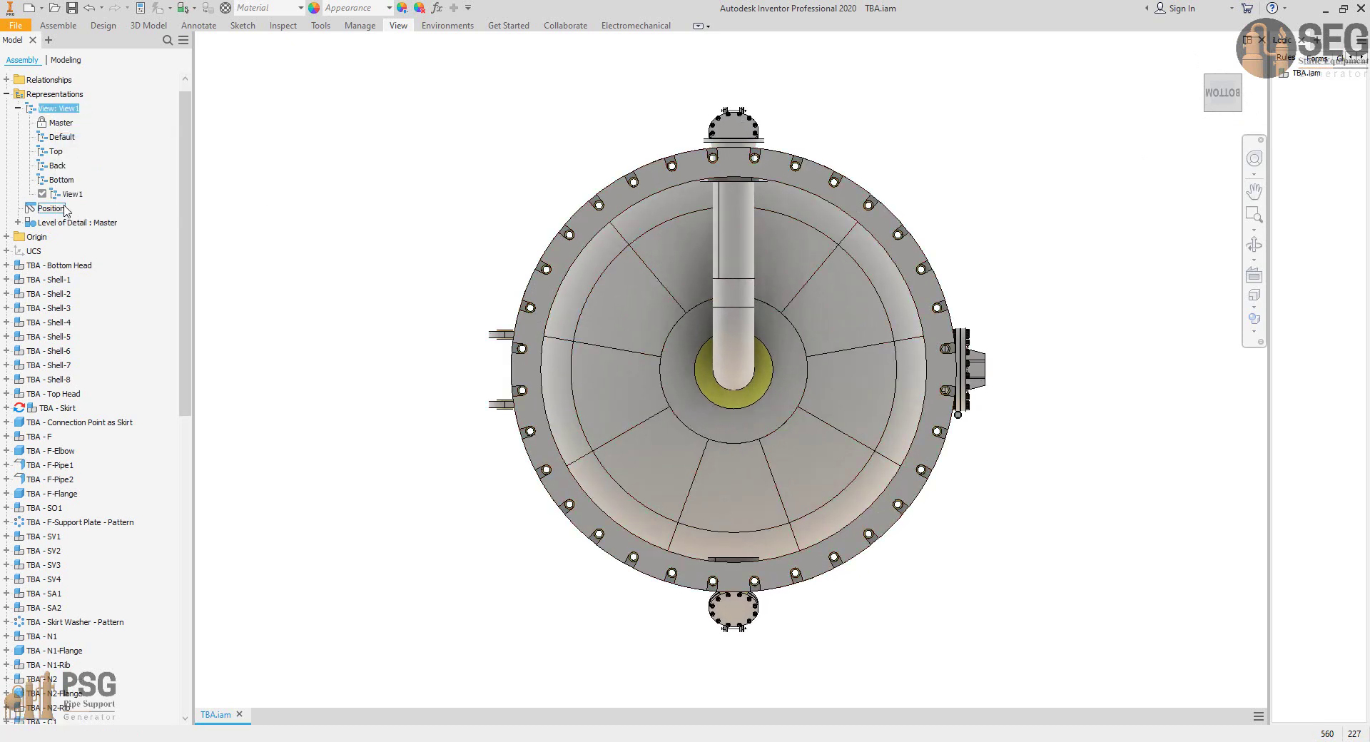
text(Left)
key(Return)
click(1254, 245)
drag(976, 265, 1028, 272)
click(1209, 95)
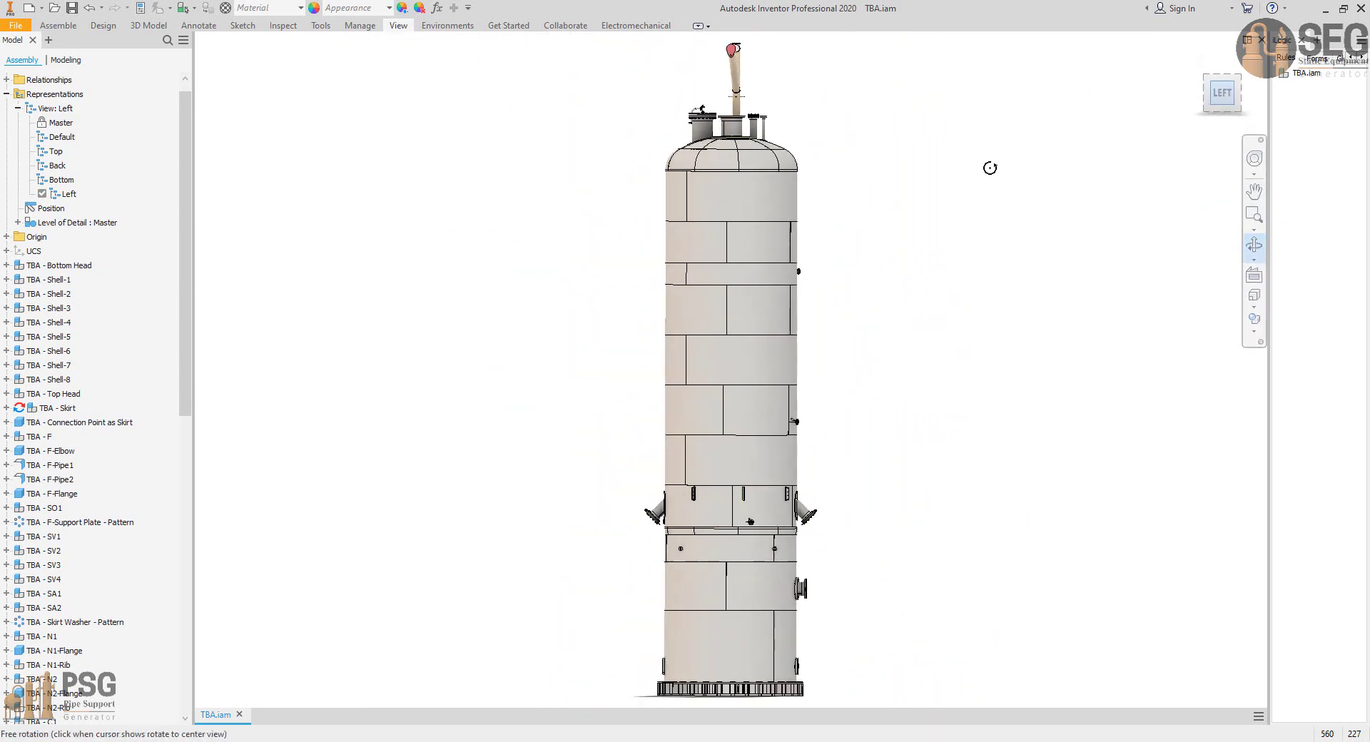
key(Escape)
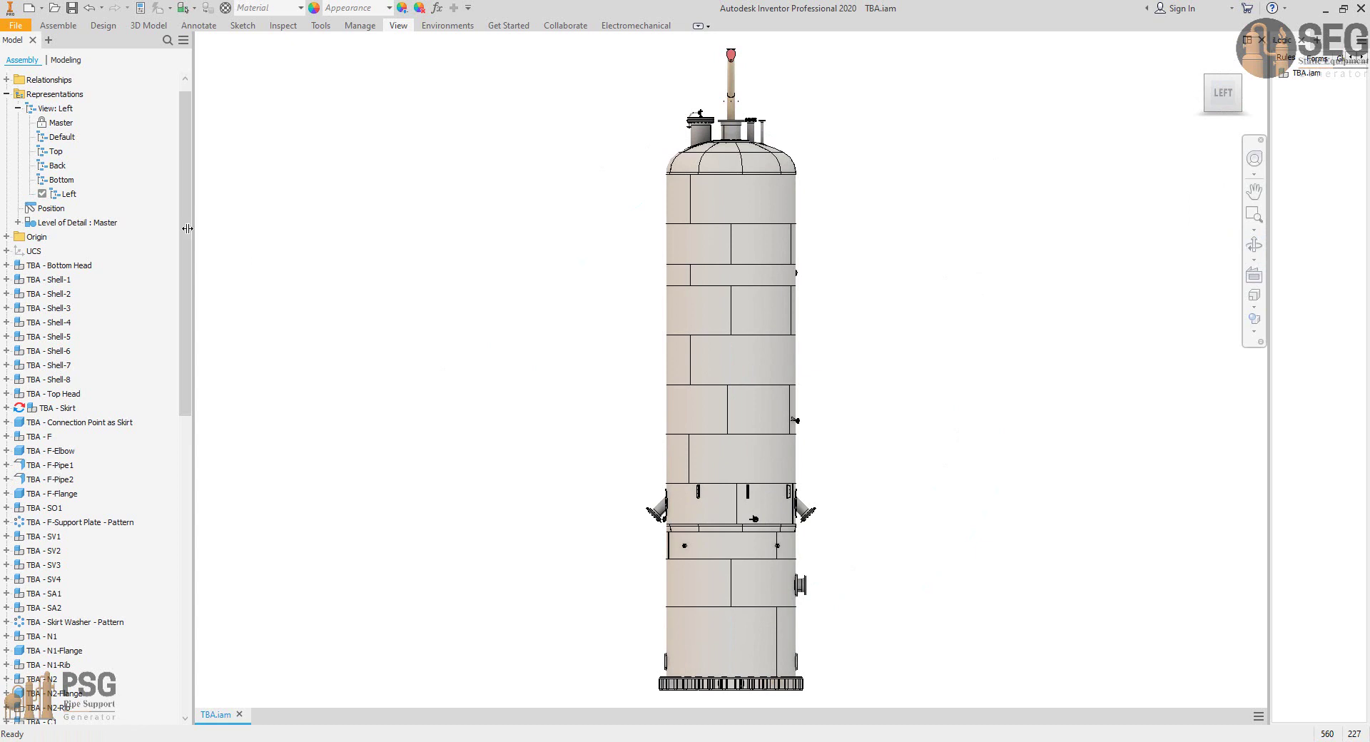
Create a design view representation named Right and orient it to the vessel's right view.
right_click(62, 111)
click(84, 145)
text(Right)
key(Return)
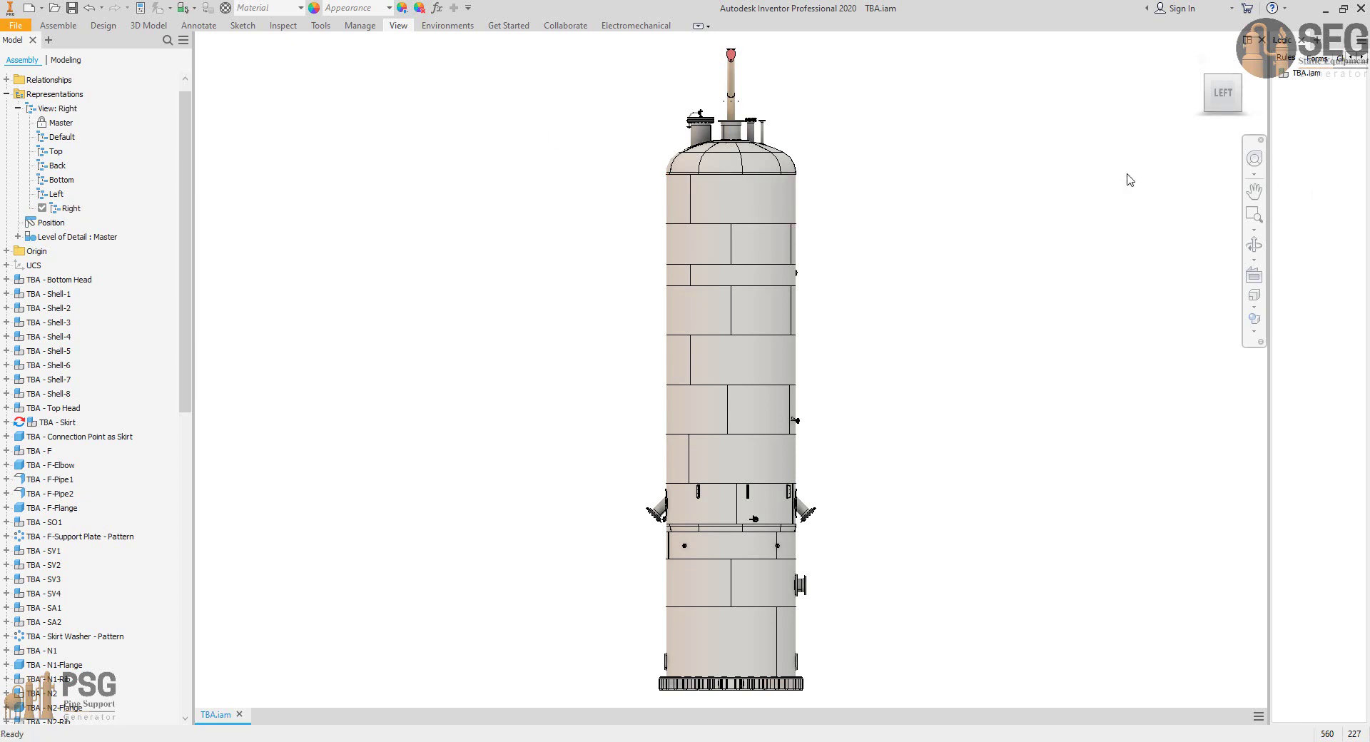
click(1254, 107)
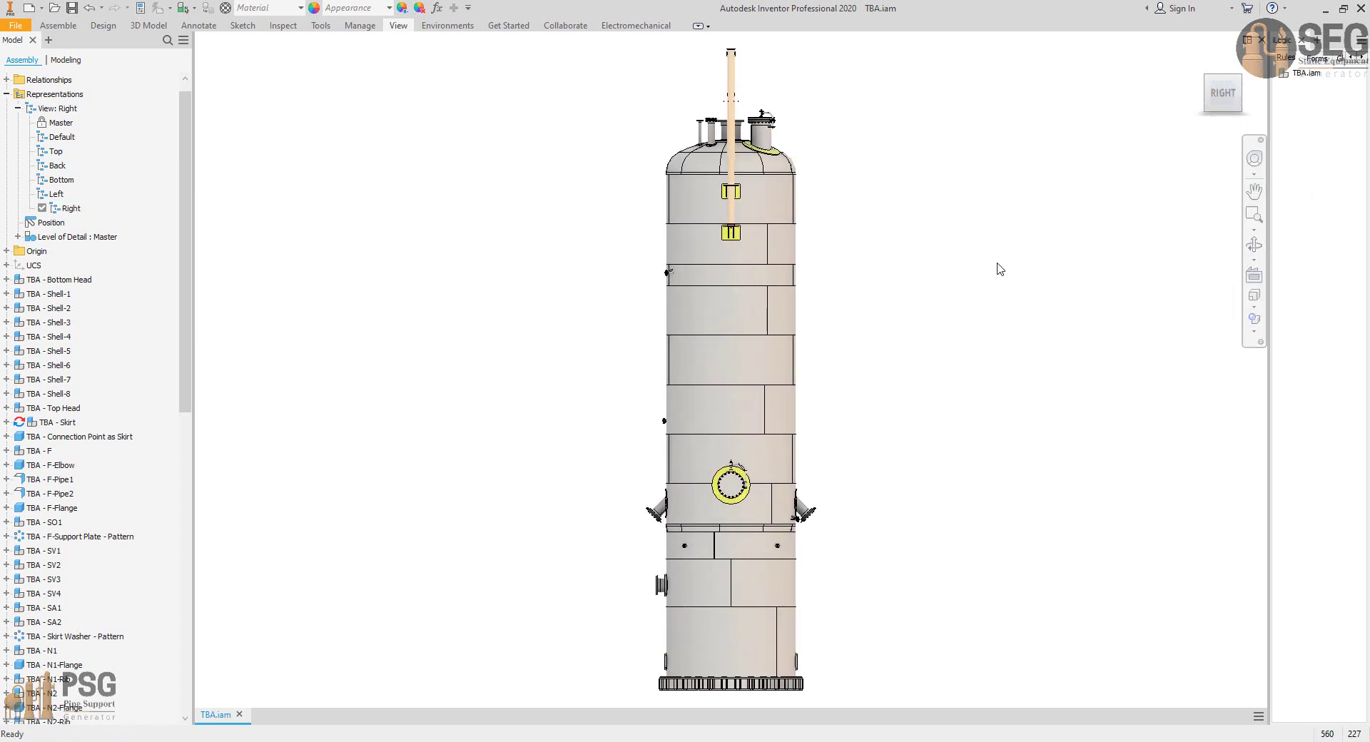
Create a design view representation named ISO and orient it to the isometric view showing the top, front and right sides.
right_click(71, 108)
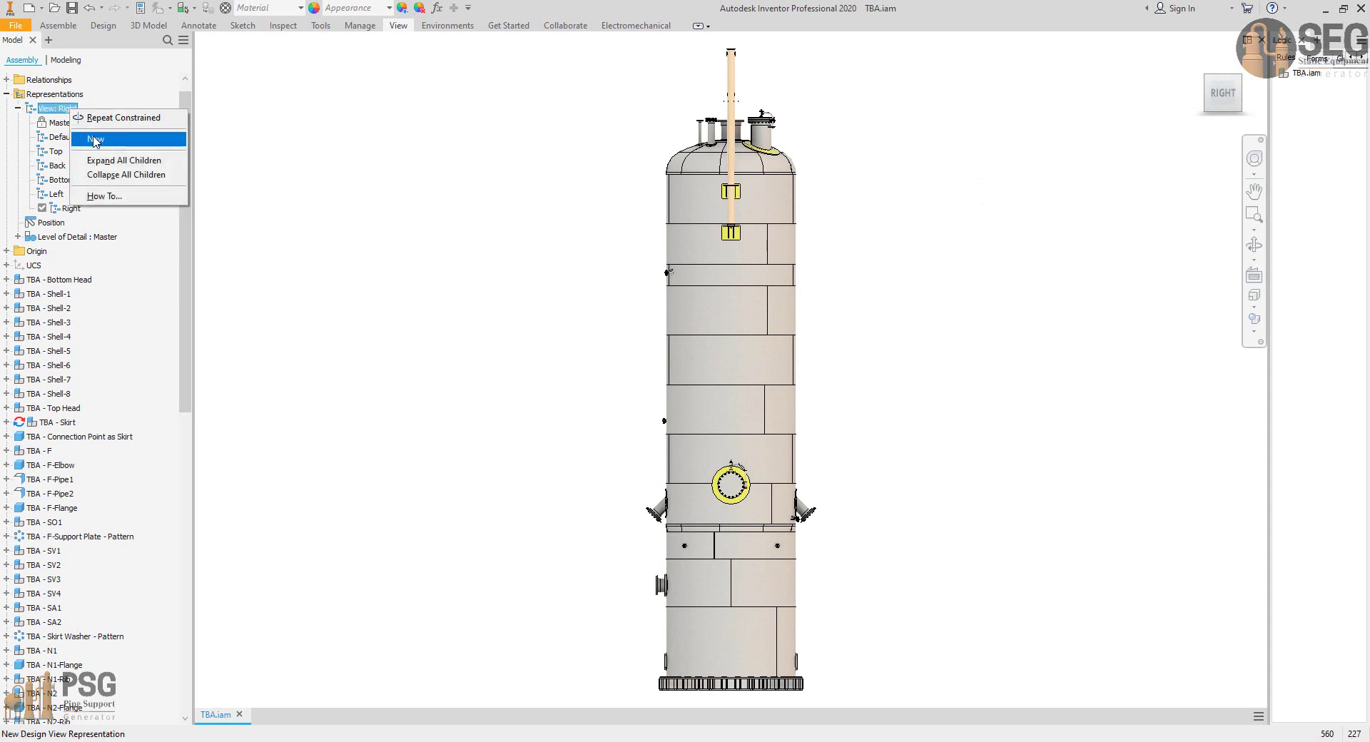
click(96, 139)
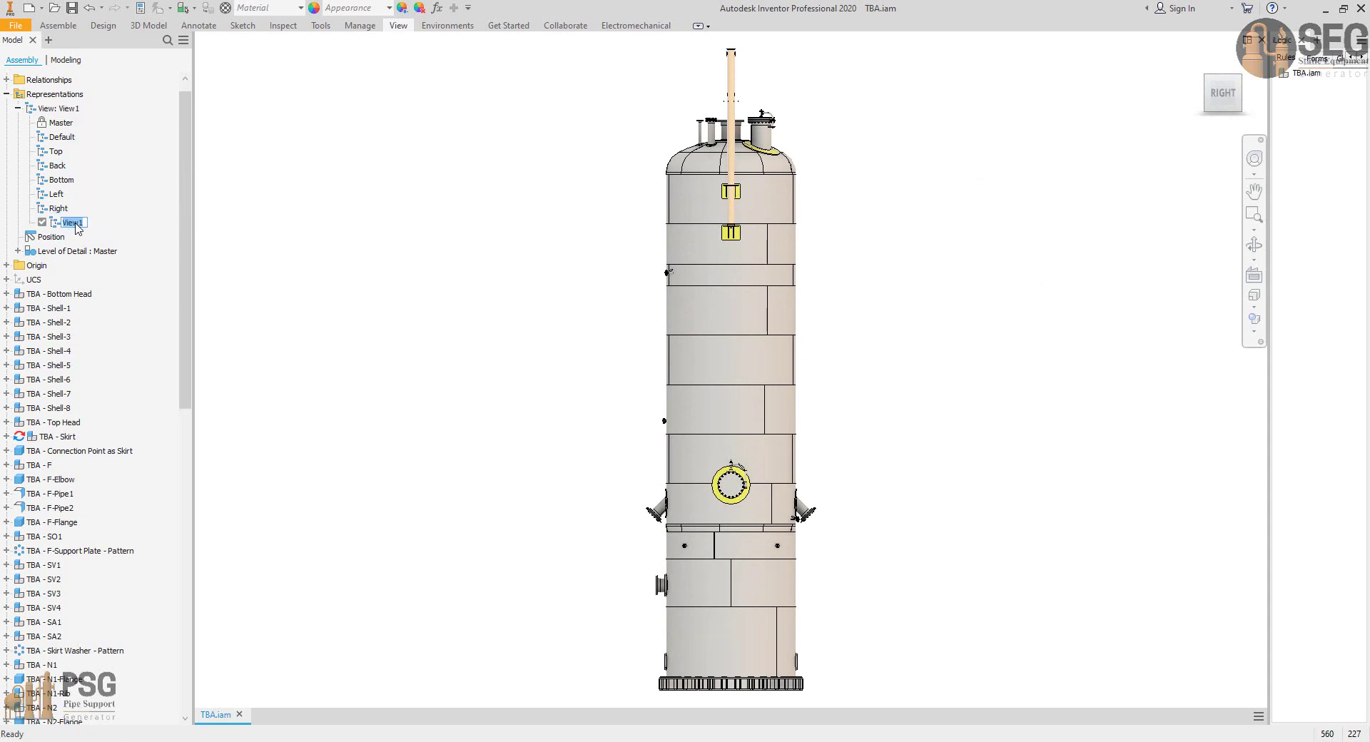
key(BackSpace)
key(Return)
click(424, 271)
click(1208, 77)
scroll(828, 233, up, 5)
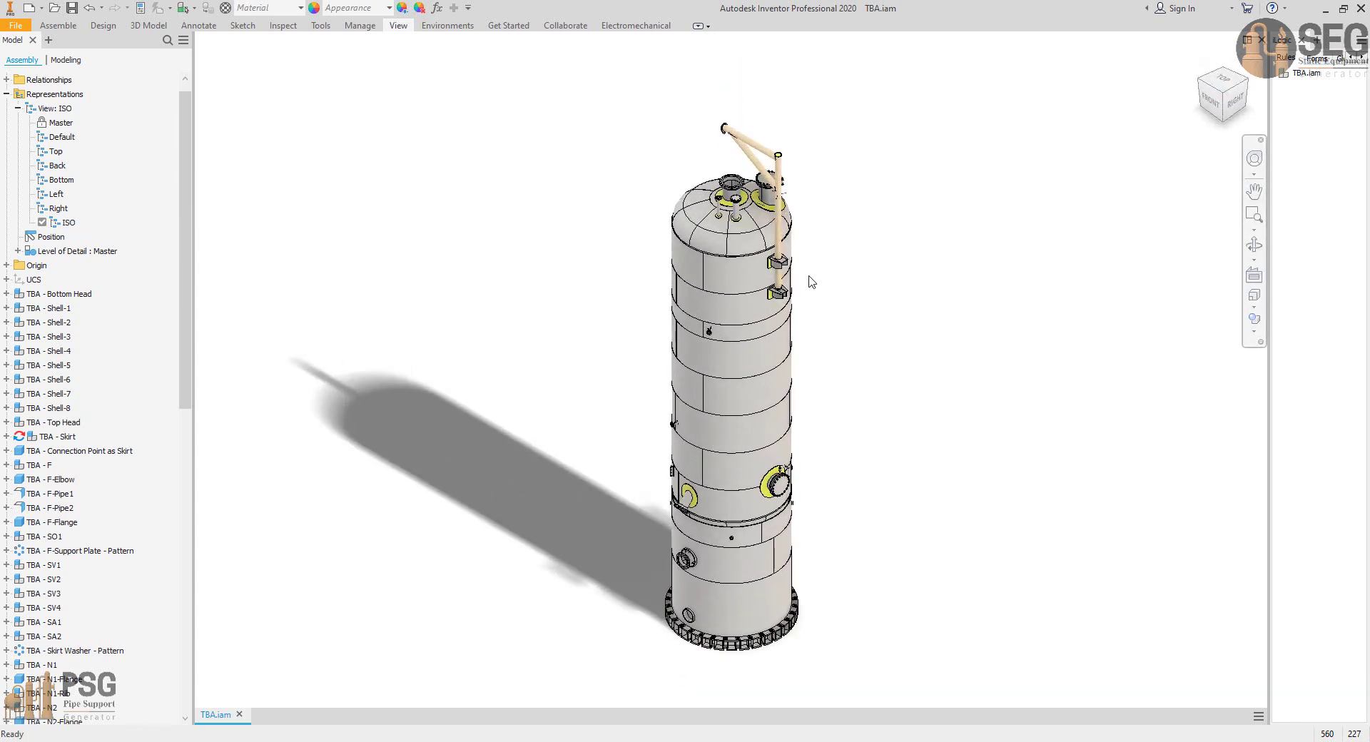
Create a design view representation named Davit.
right_click(55, 108)
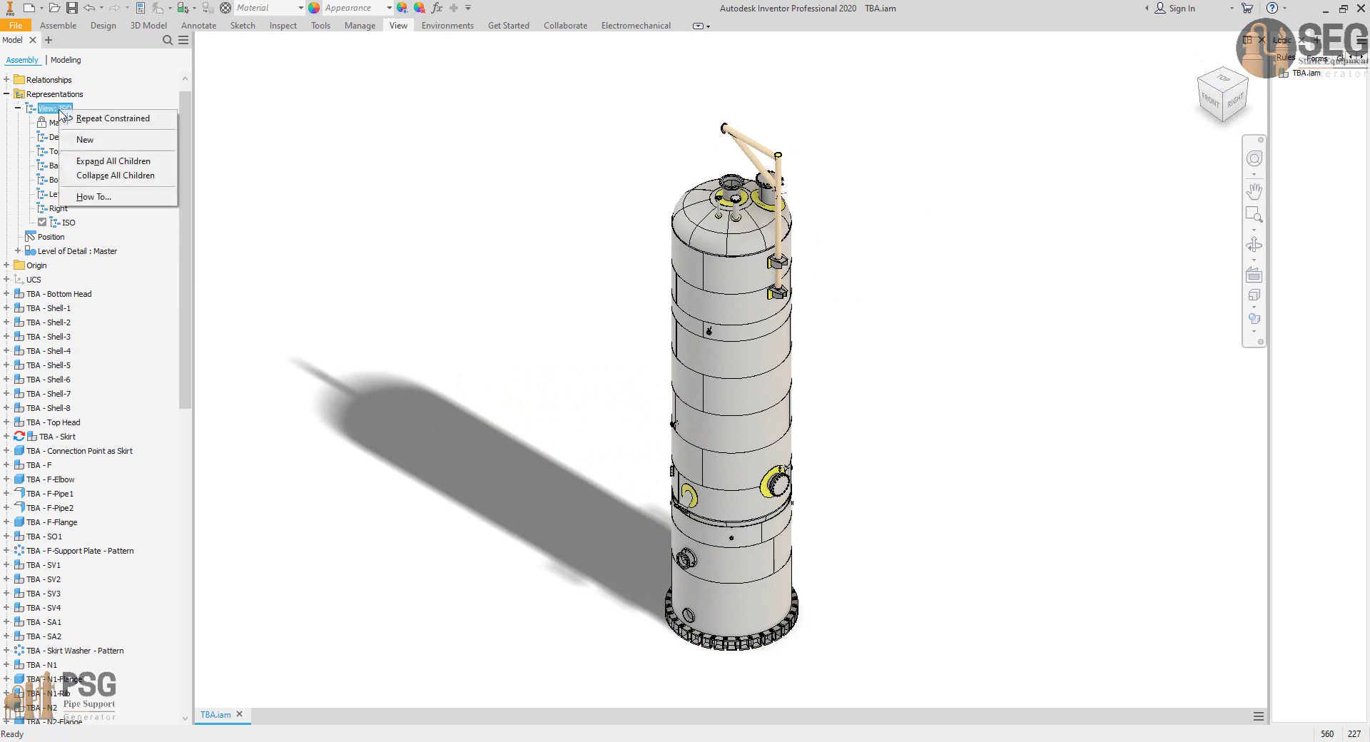
click(86, 140)
click(73, 237)
click(75, 238)
text(D)
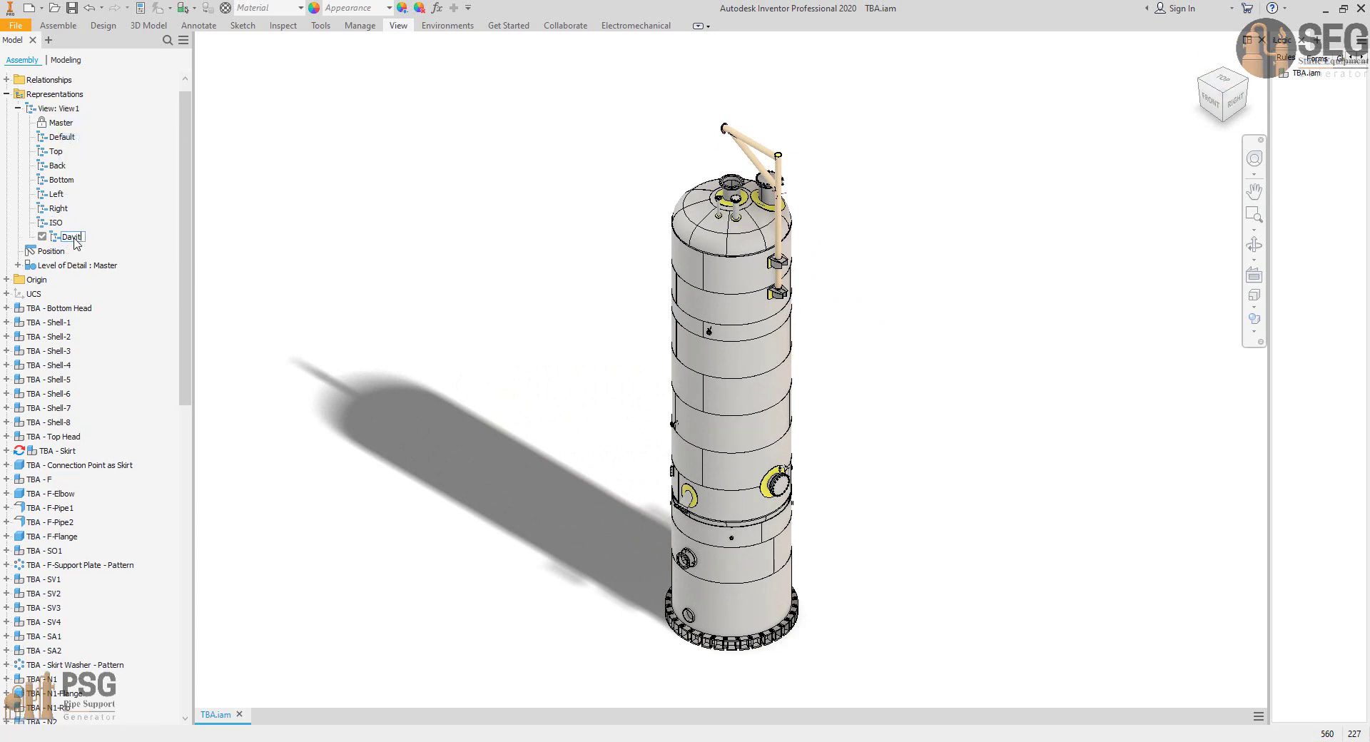
text(avit)
key(Return)
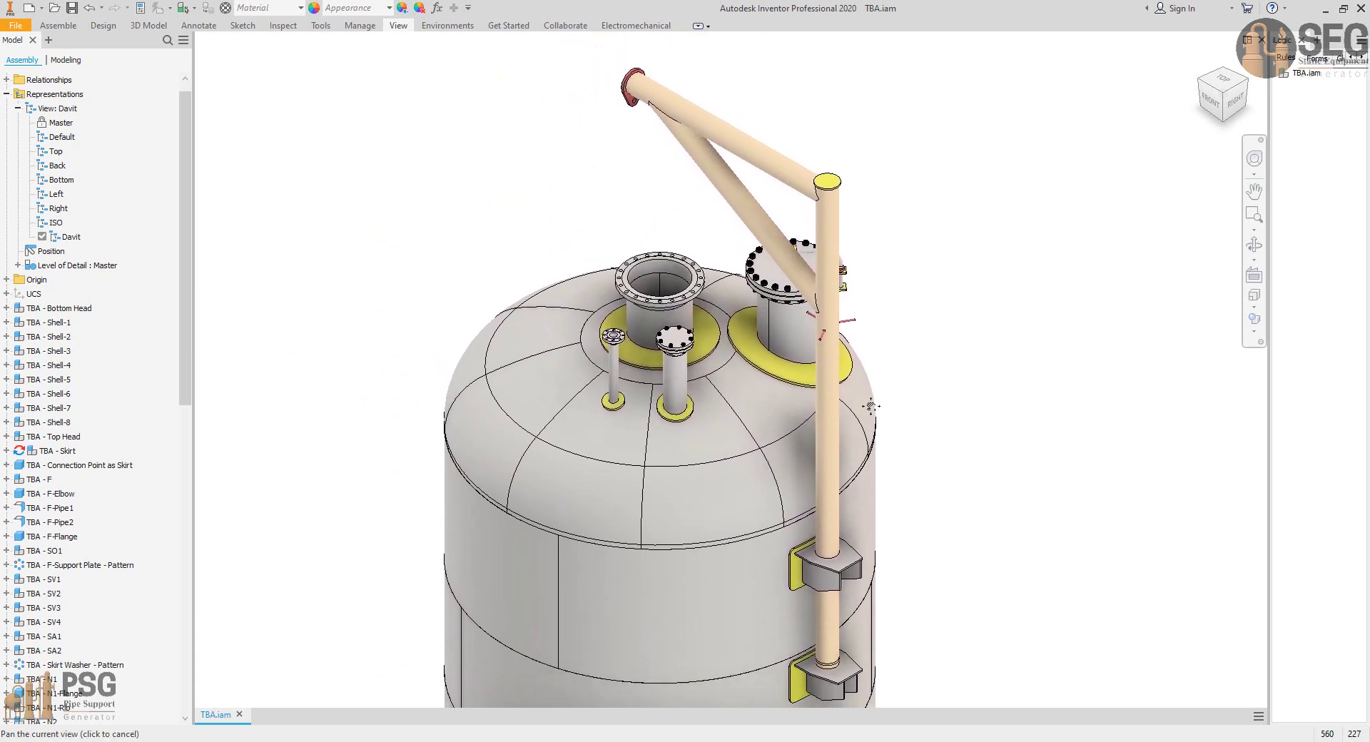
Frame the Davit representation as a close-up of the davit and top head nozzles, turned toward the front.
click(1254, 244)
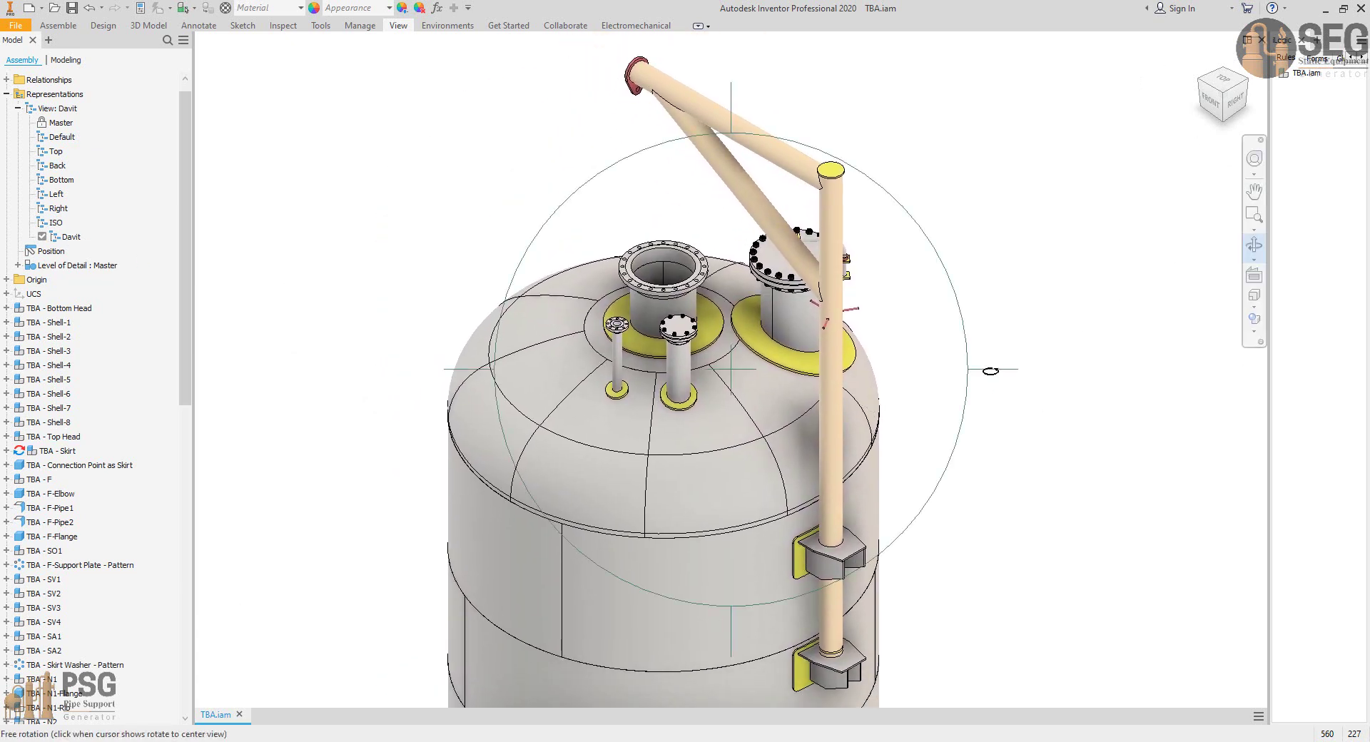
drag(985, 370, 1044, 359)
middle_drag(837, 338, 889, 344)
scroll(784, 321, down, 1)
scroll(785, 323, up, 2)
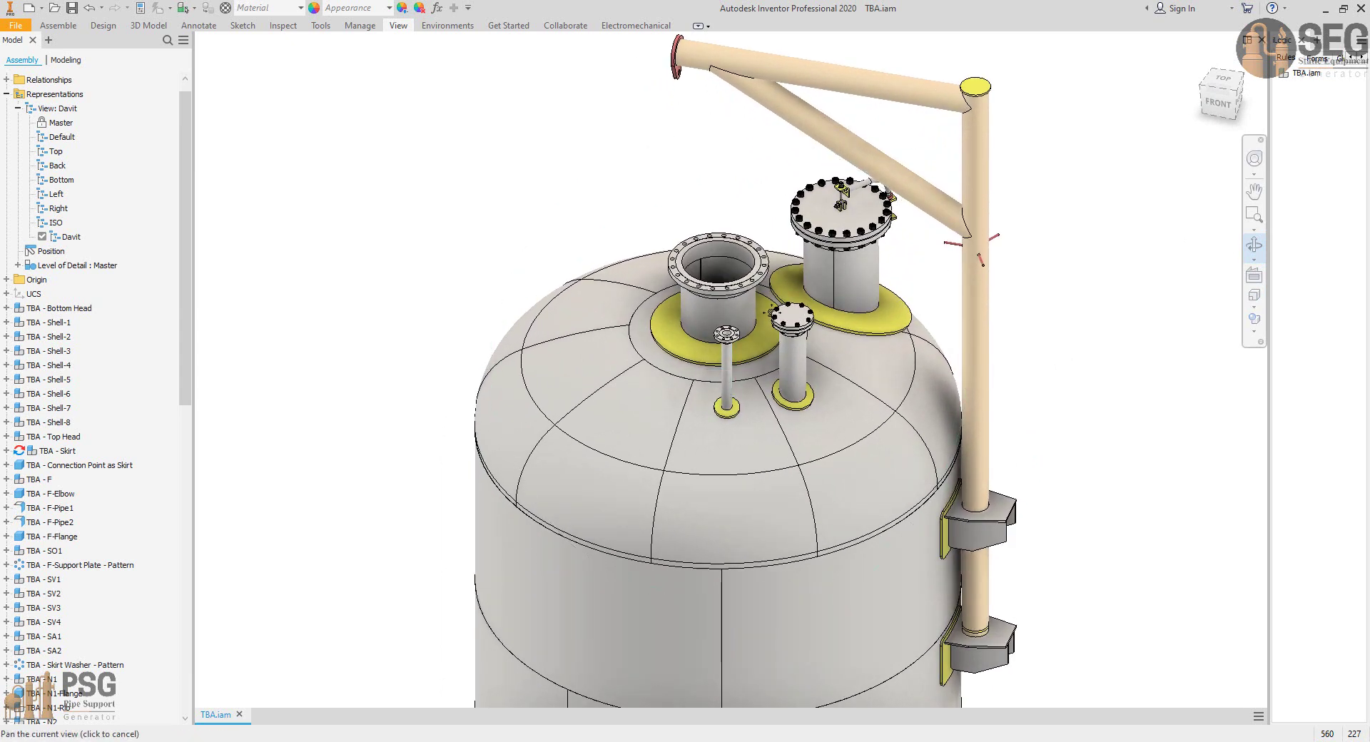
middle_drag(772, 313, 763, 328)
right_click(663, 205)
click(681, 213)
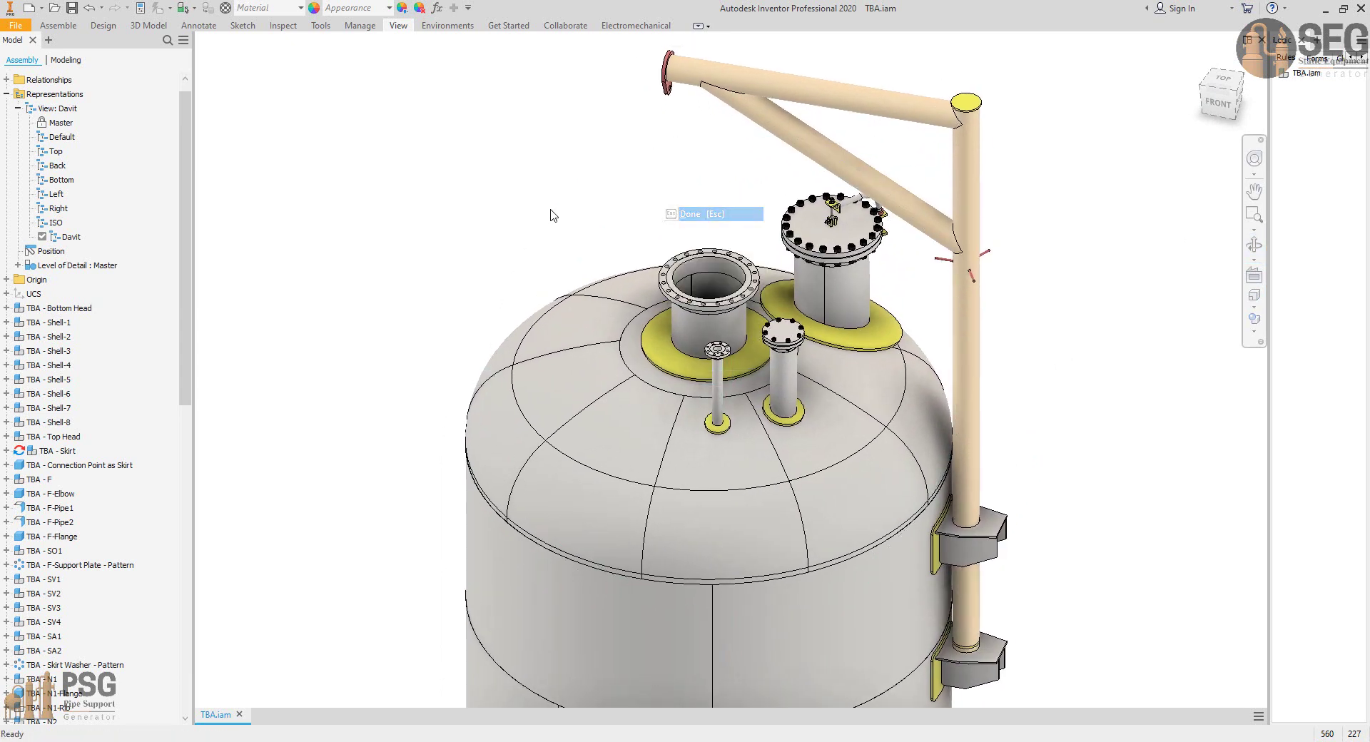
Activate the Default, Top, Back, Bottom and Davit representations in turn to check their saved views.
double_click(61, 138)
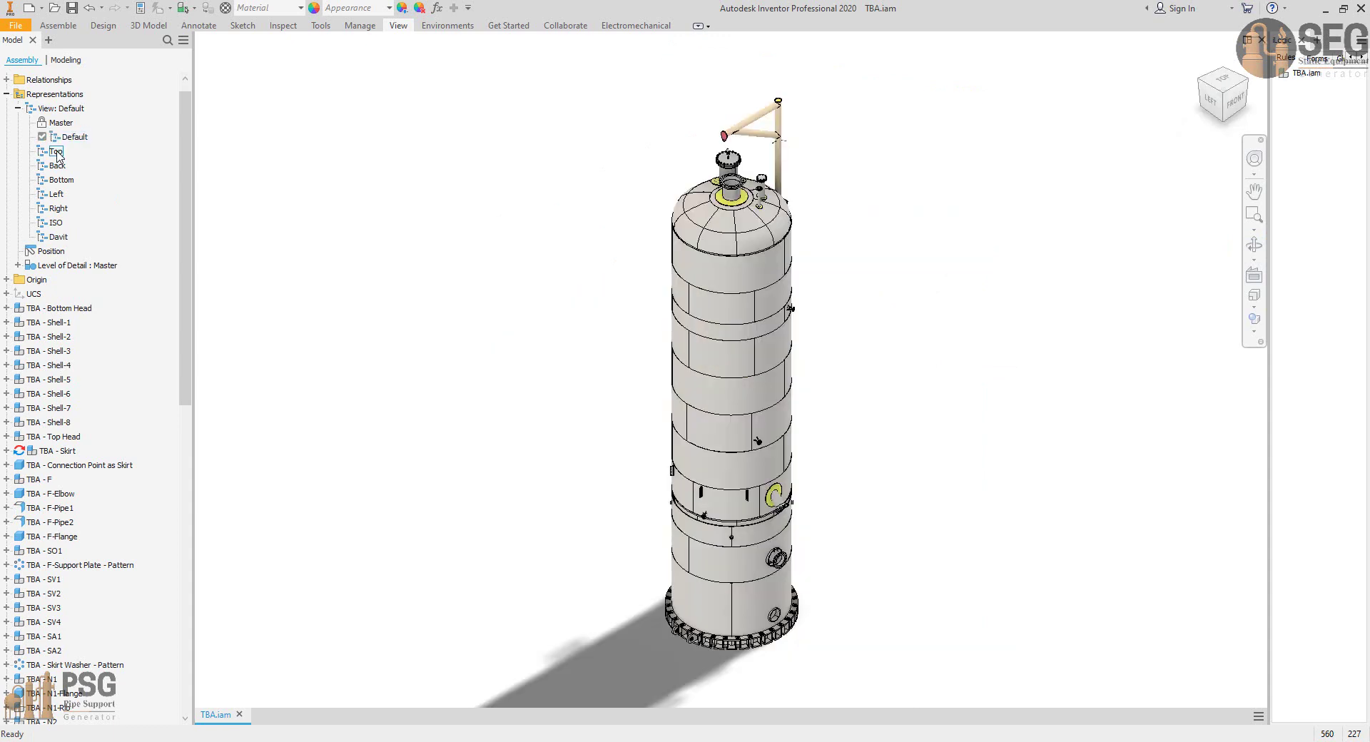
double_click(56, 152)
double_click(56, 167)
double_click(57, 181)
double_click(57, 237)
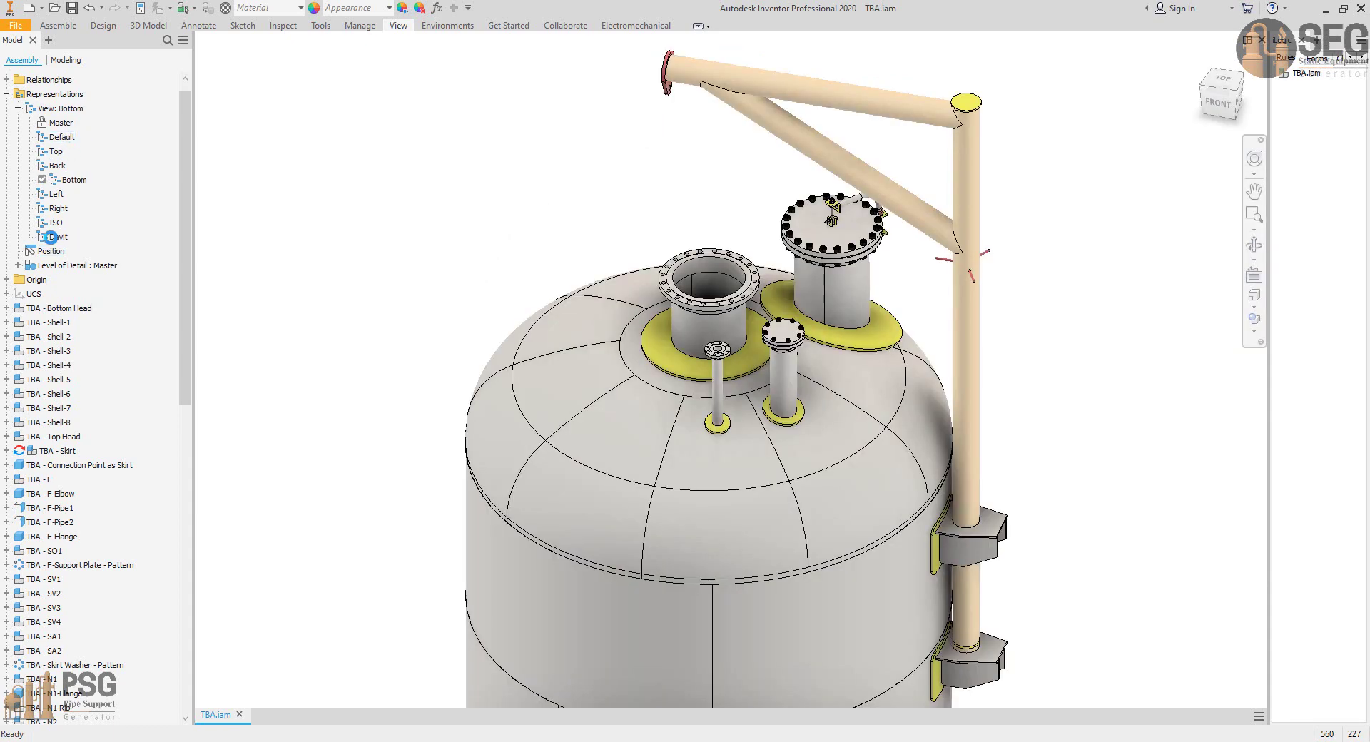
Save the assembly and start exporting it as a 3D PDF.
click(72, 9)
click(8, 94)
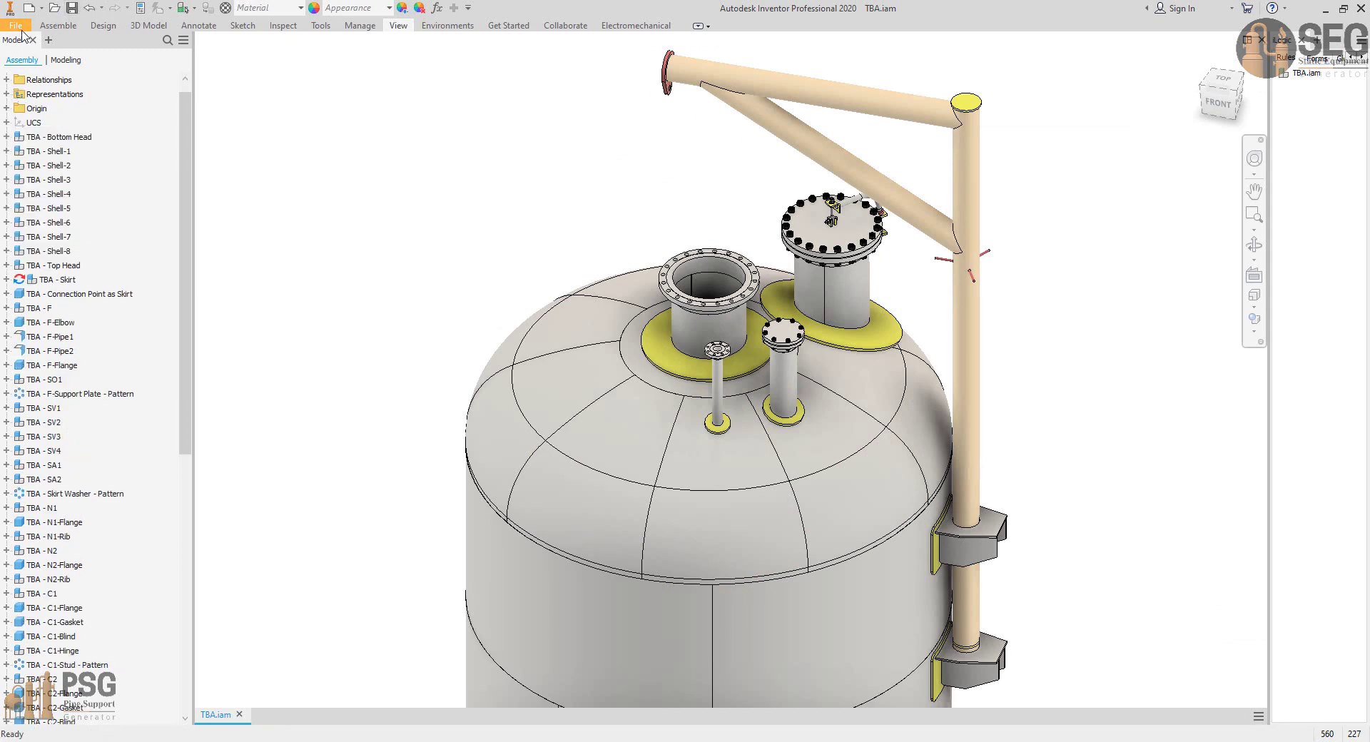
click(15, 26)
mouse_move(57, 221)
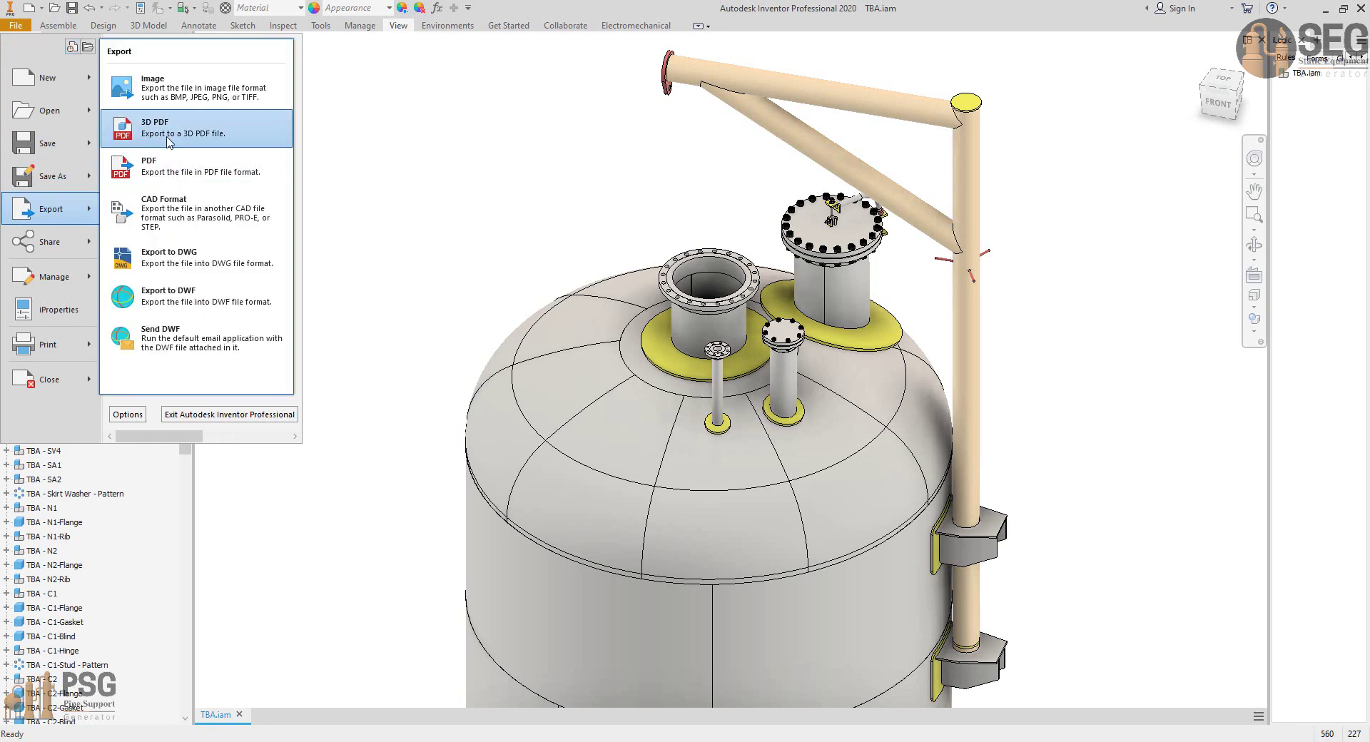
click(165, 124)
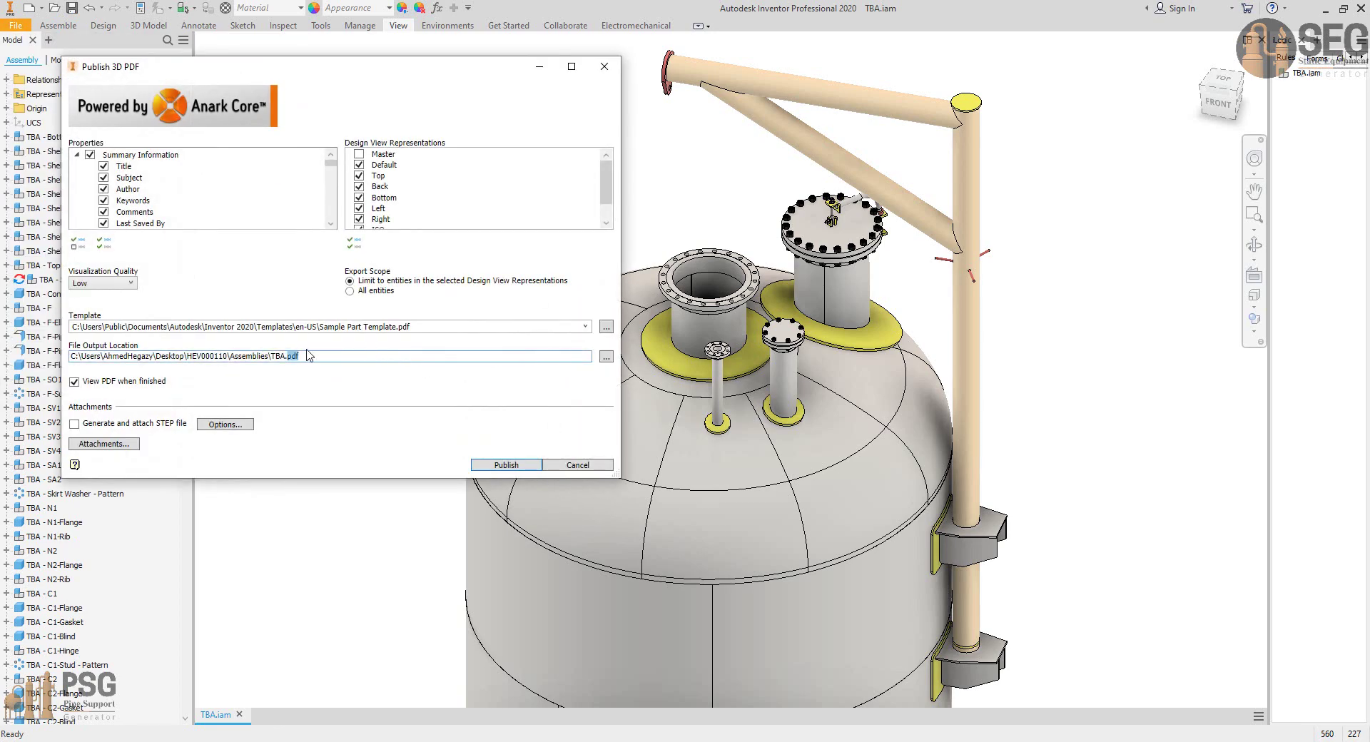
Set the output file to 3D PDF Model for HEV000110.pdf in the HEV000110 folder and publish the 3D PDF.
click(606, 357)
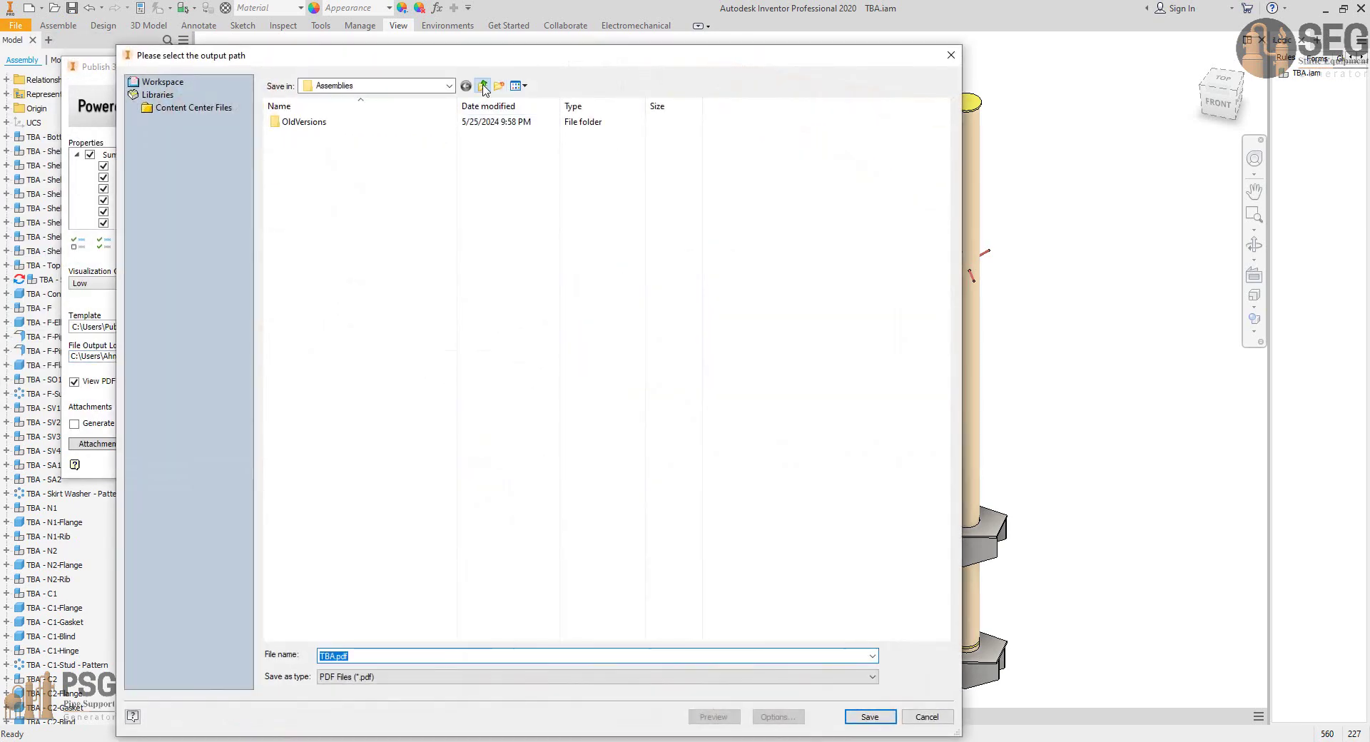
click(382, 655)
drag(413, 656, 290, 656)
text(3D PDF Model for HEV000110.pdf)
click(872, 717)
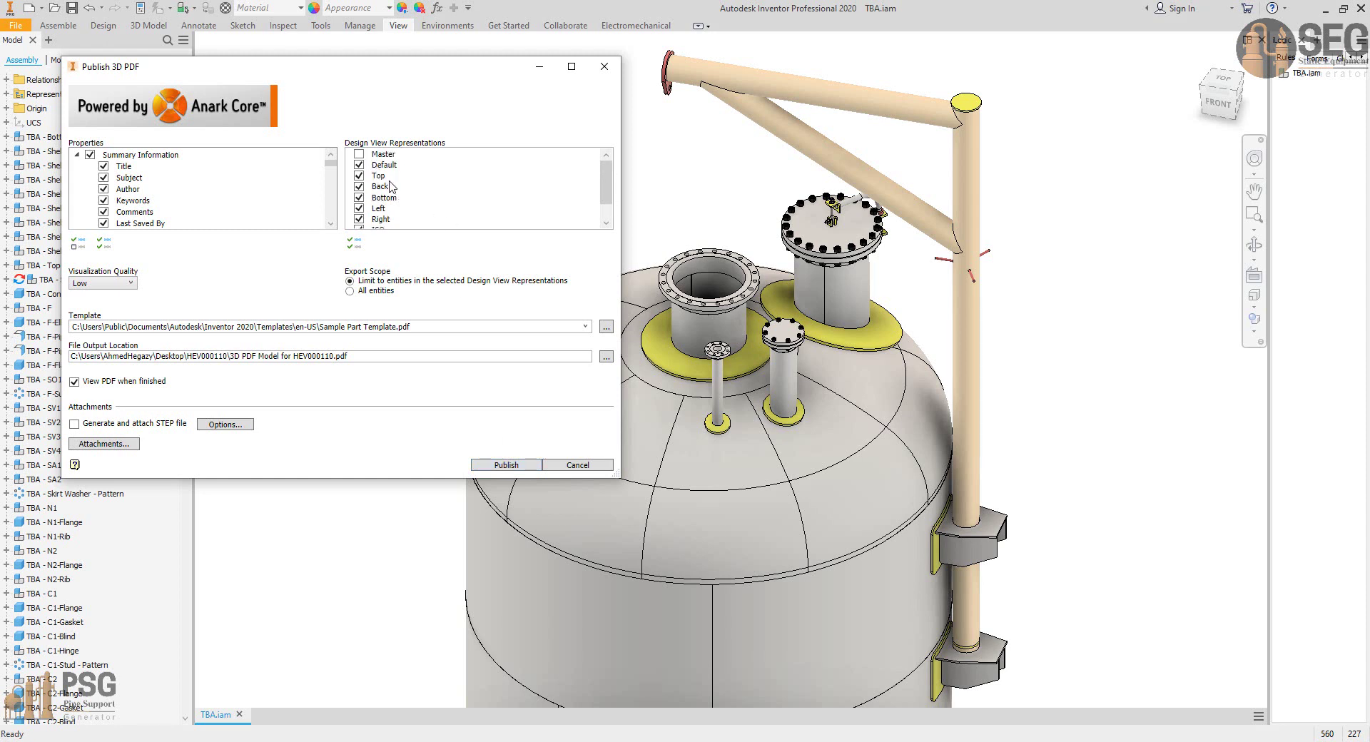
scroll(389, 198, down, 1)
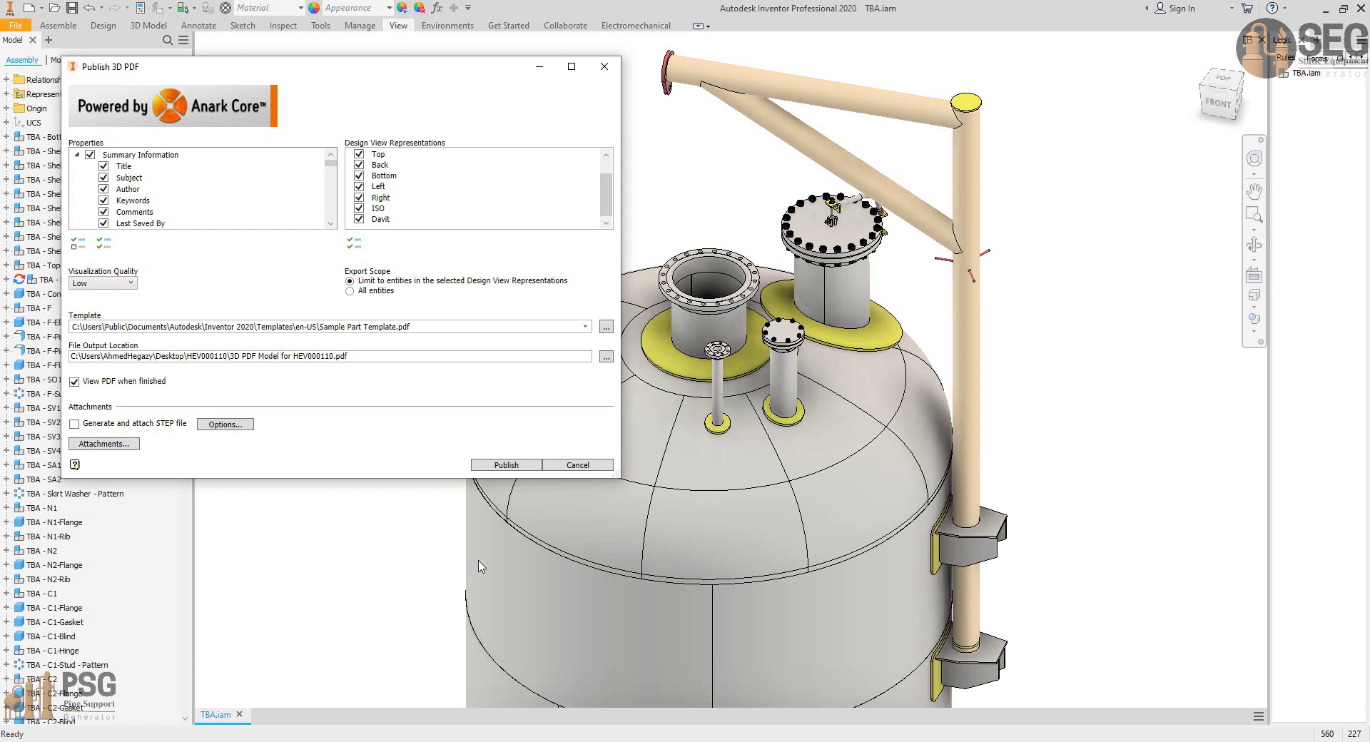
click(529, 466)
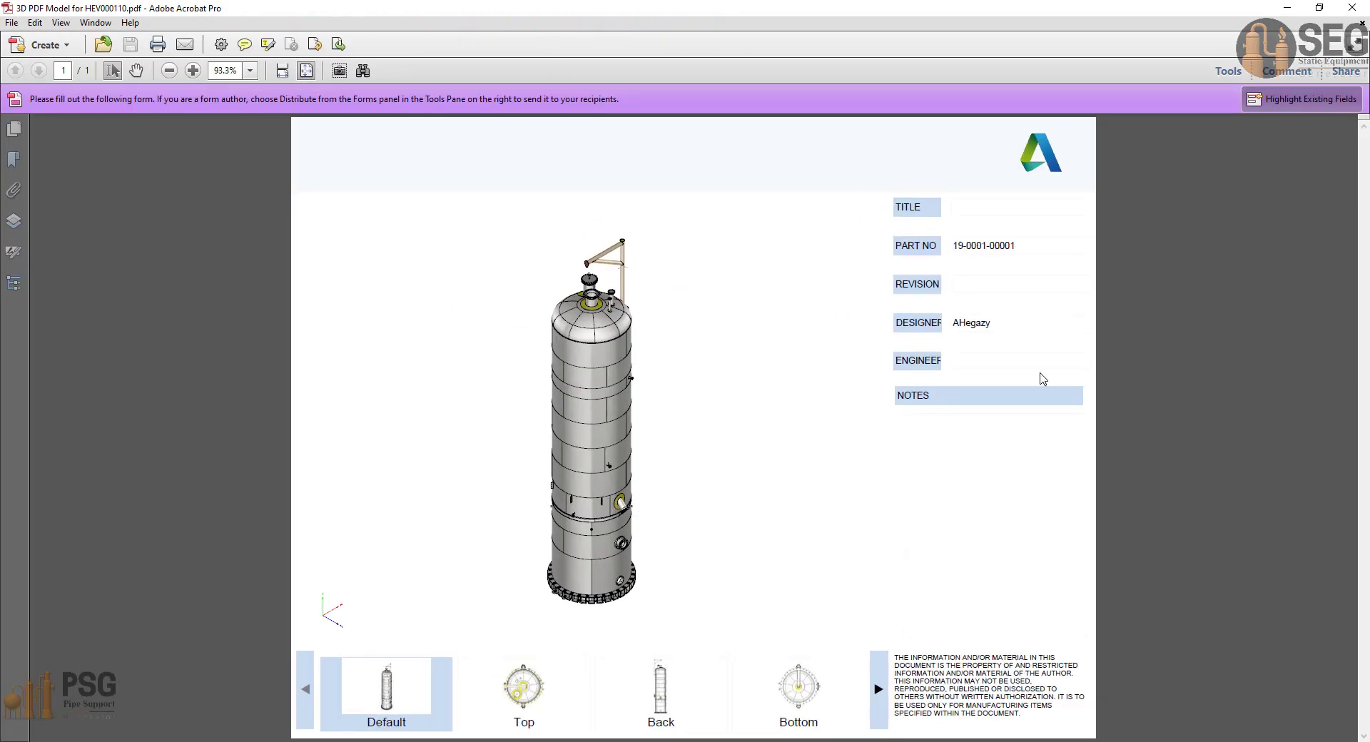
Examine the vessel model in the published PDF in Adobe Acrobat from several angles, including its top head, shell and skirt.
mouse_move(775, 229)
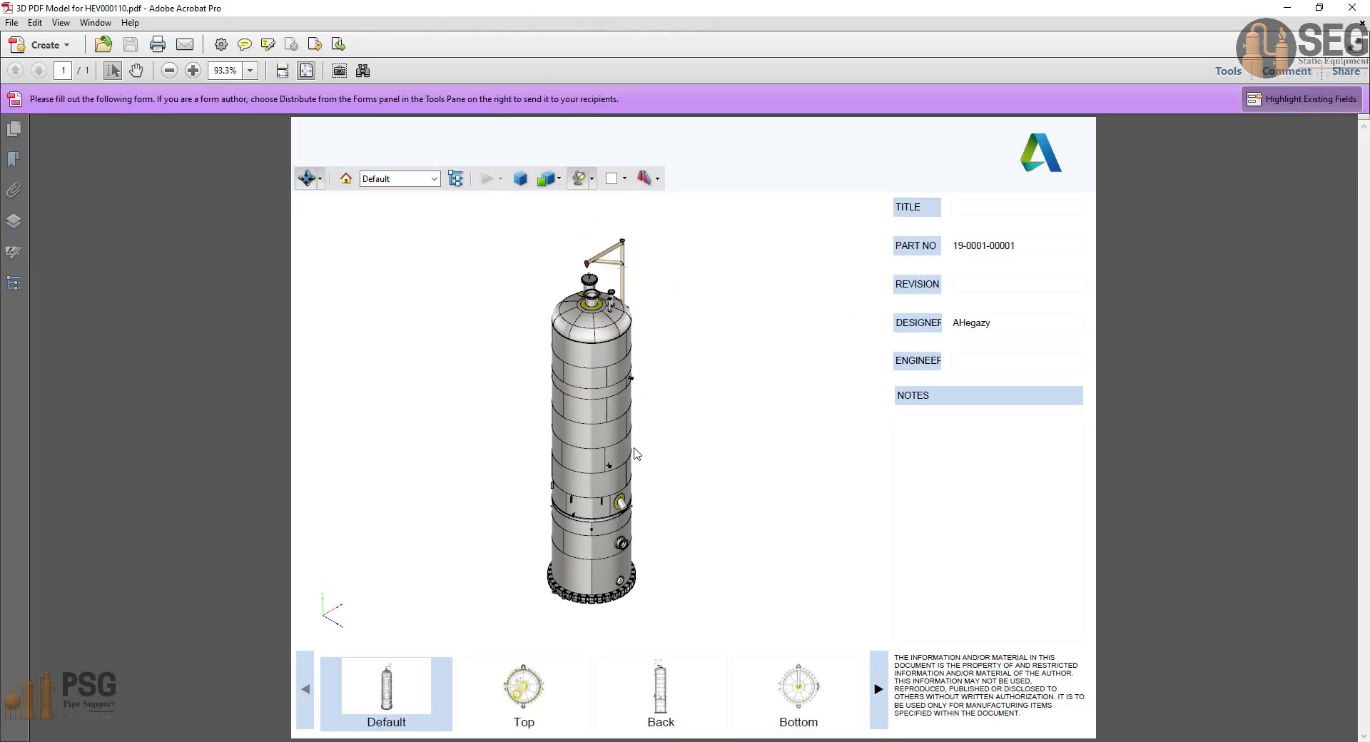
drag(623, 452, 584, 421)
right_drag(584, 421, 579, 301)
drag(621, 335, 636, 405)
scroll(608, 283, up, 3)
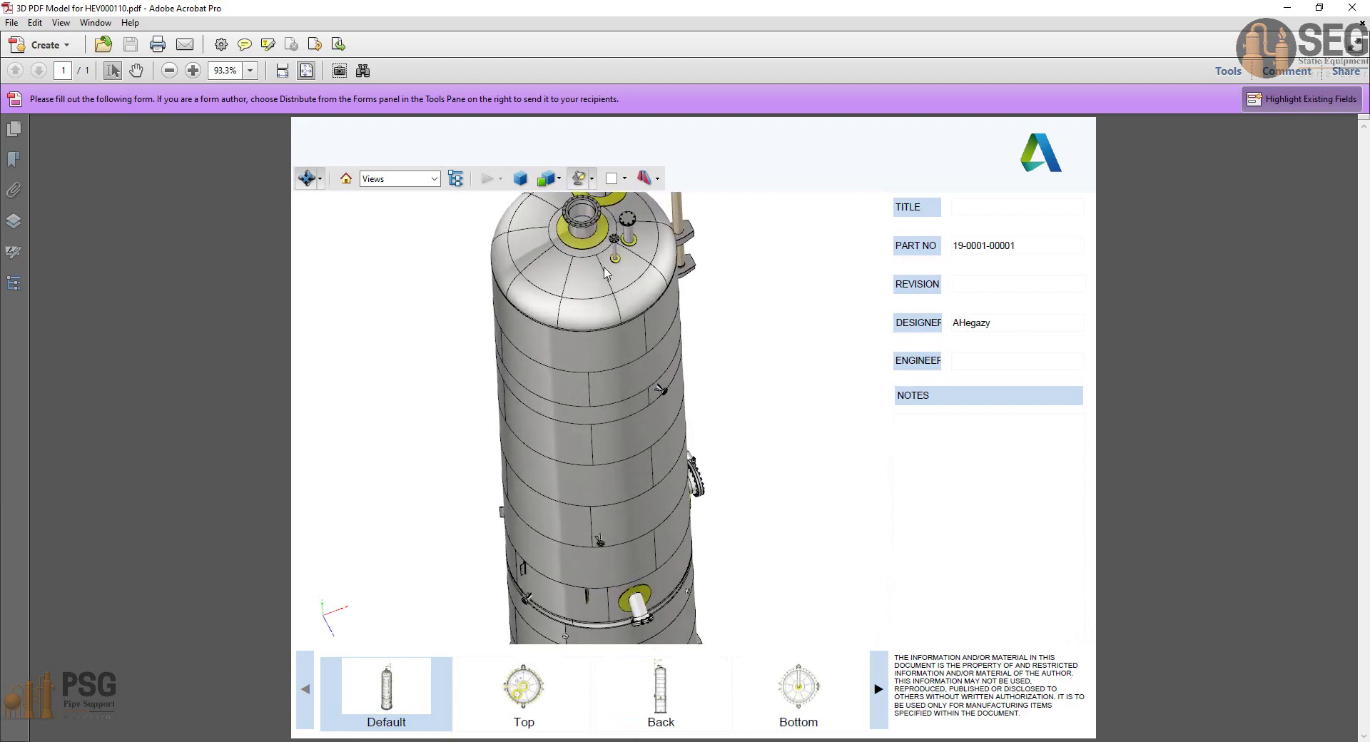
drag(617, 306, 564, 264)
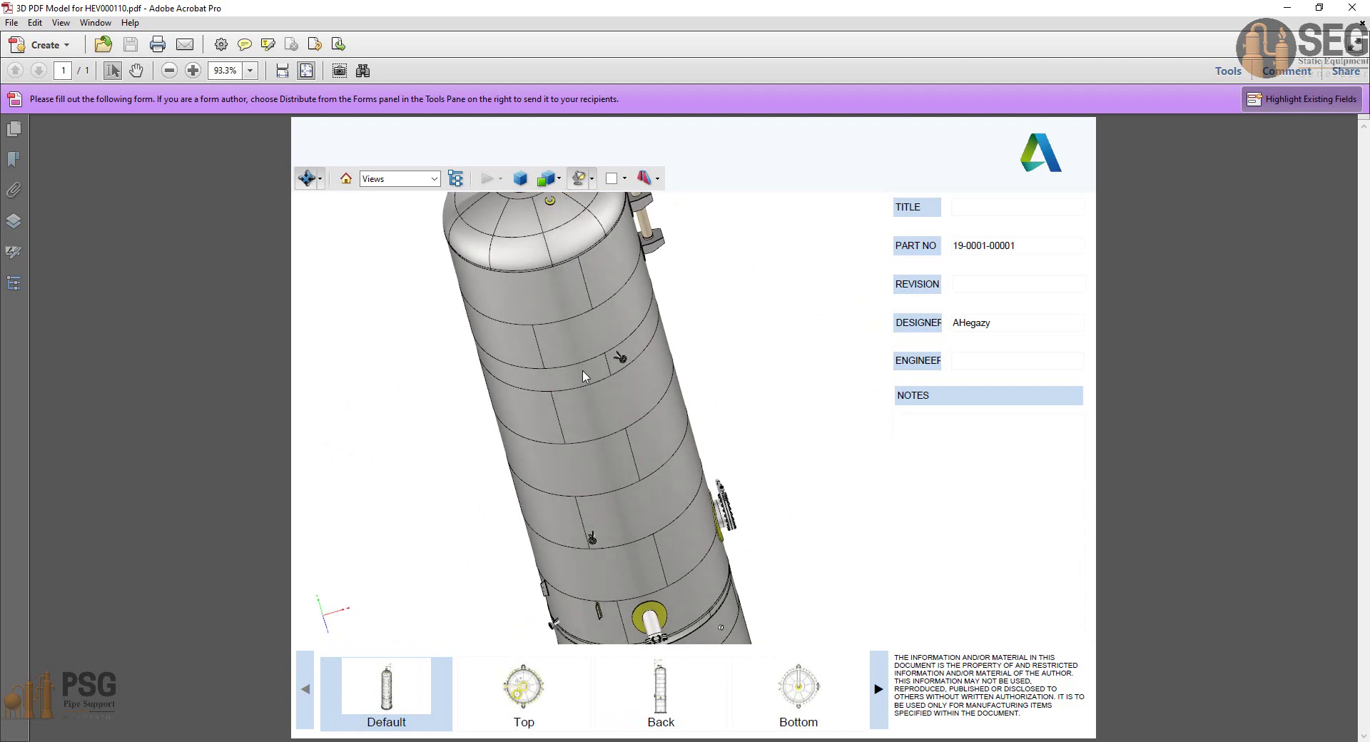
scroll(585, 383, down, 5)
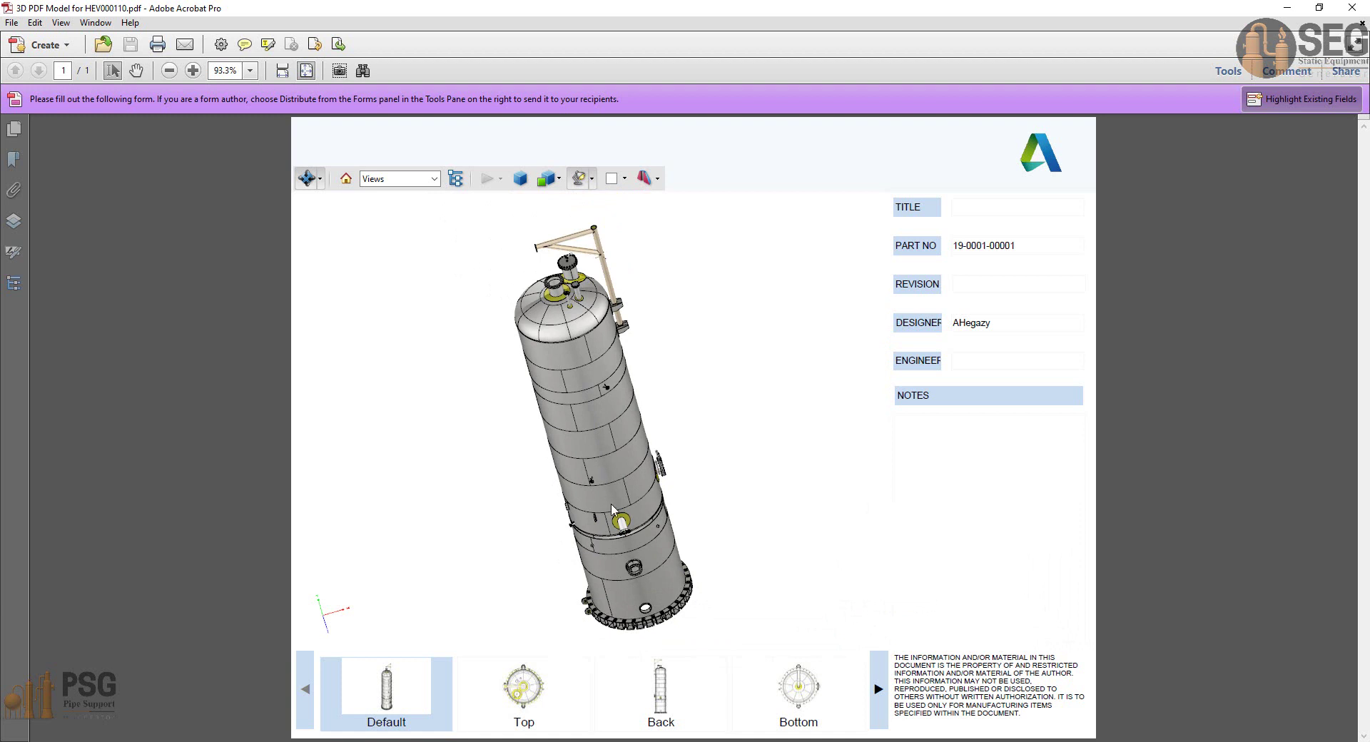
drag(614, 512, 519, 474)
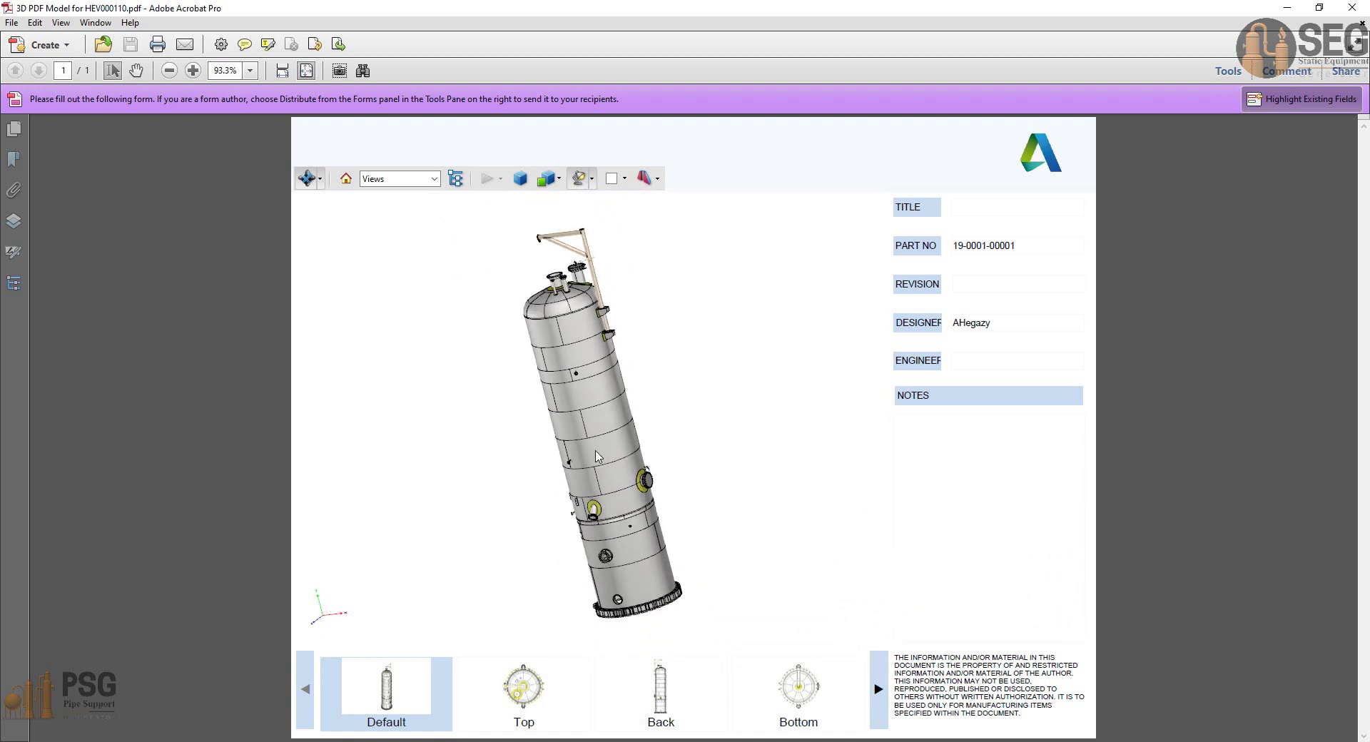
drag(612, 492, 538, 508)
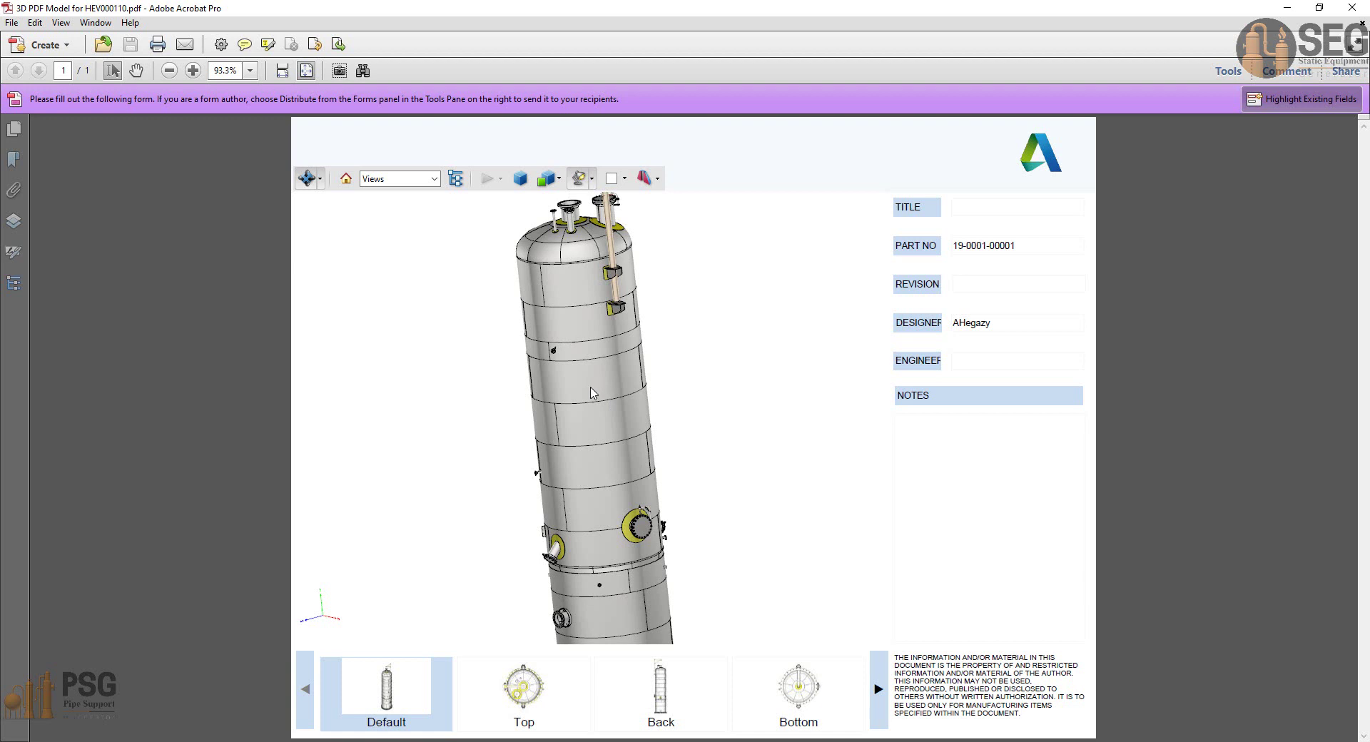
drag(591, 388, 606, 322)
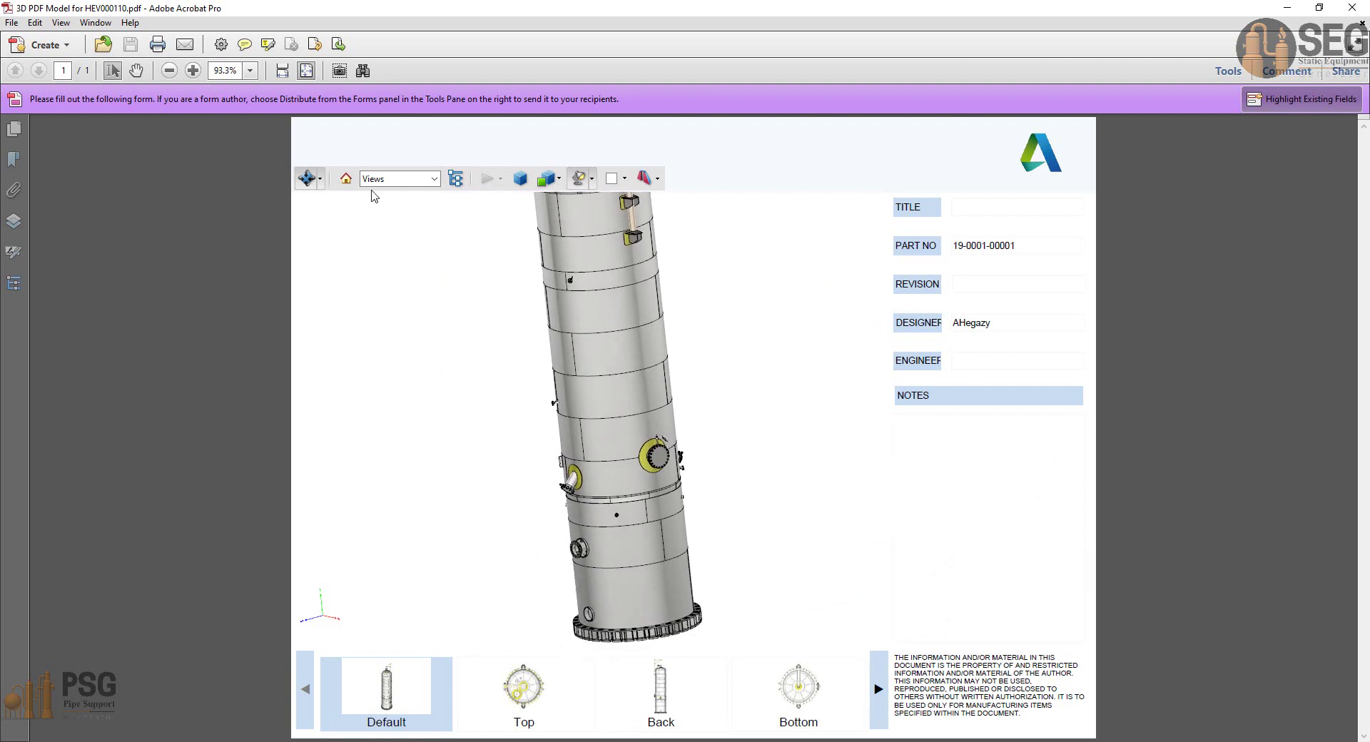
click(321, 179)
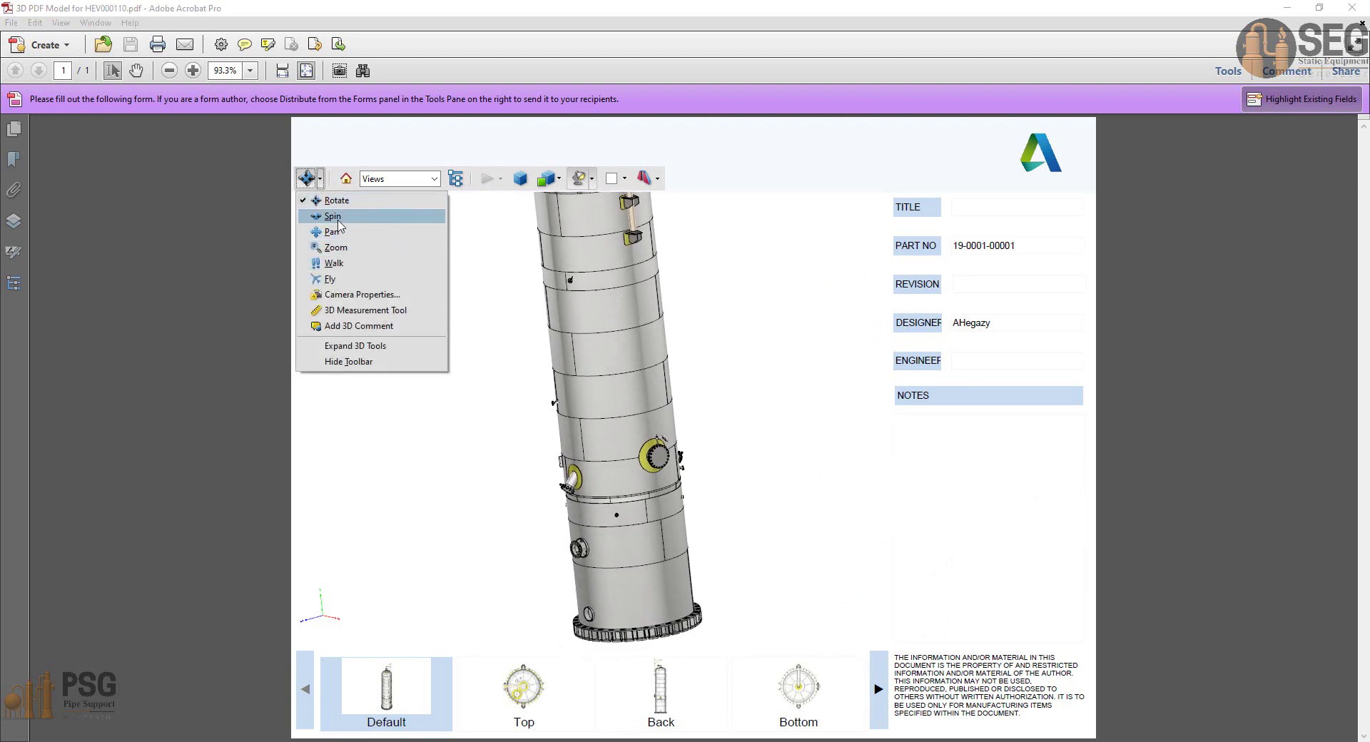
click(497, 401)
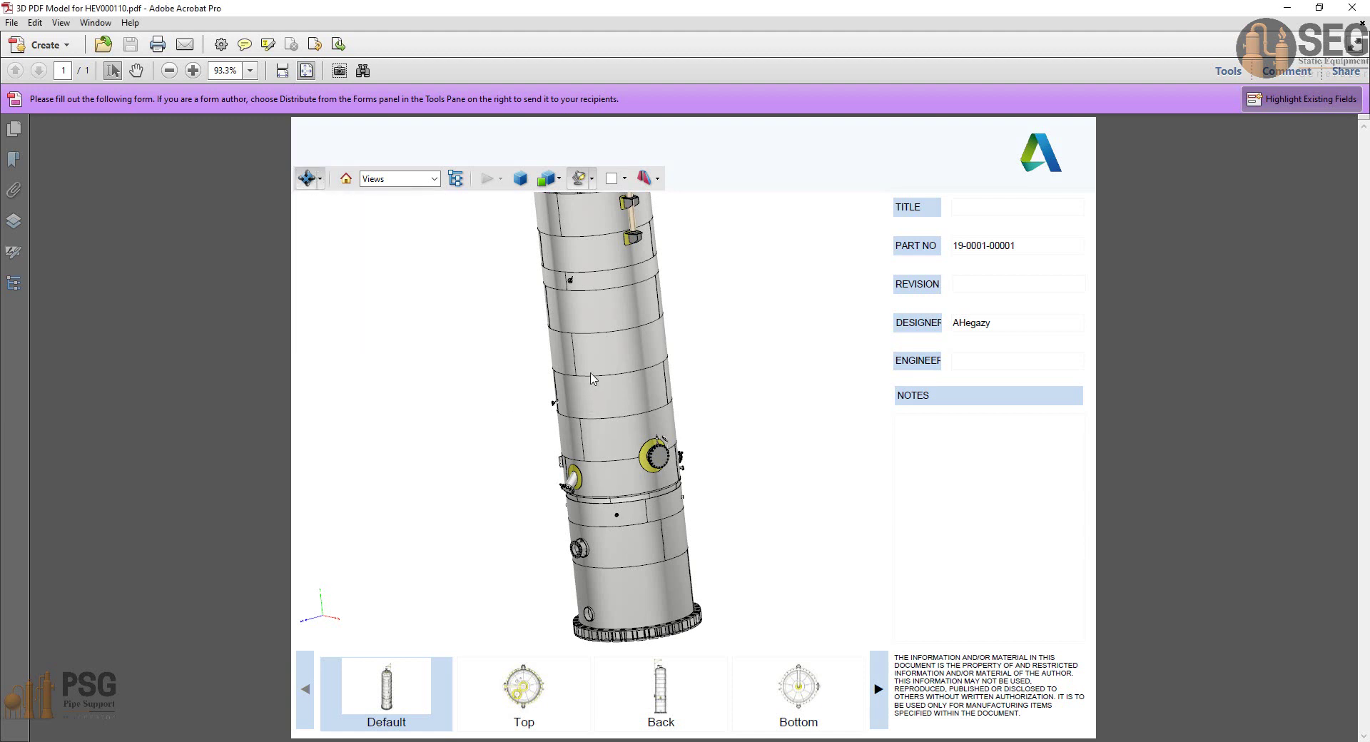
Display the Default, Top and Davit views in turn from the view thumbnails below the model.
click(389, 700)
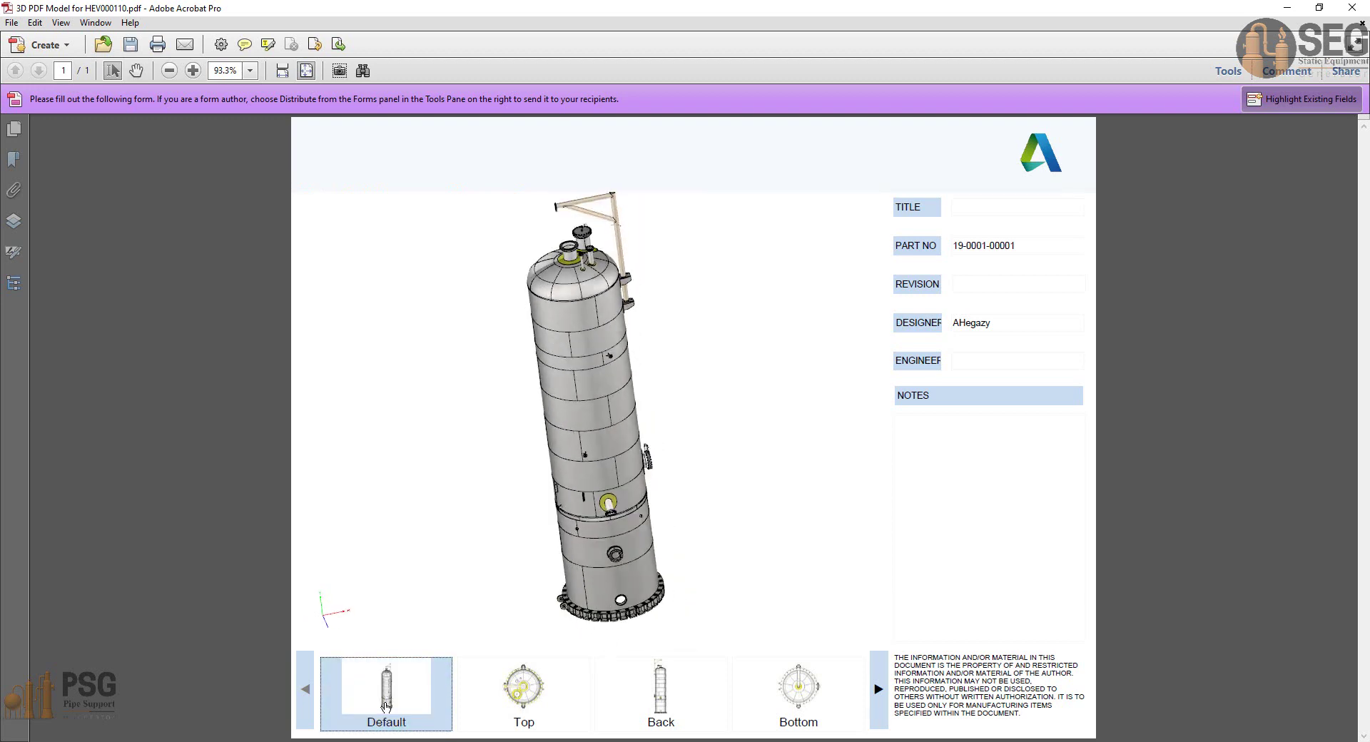
click(538, 694)
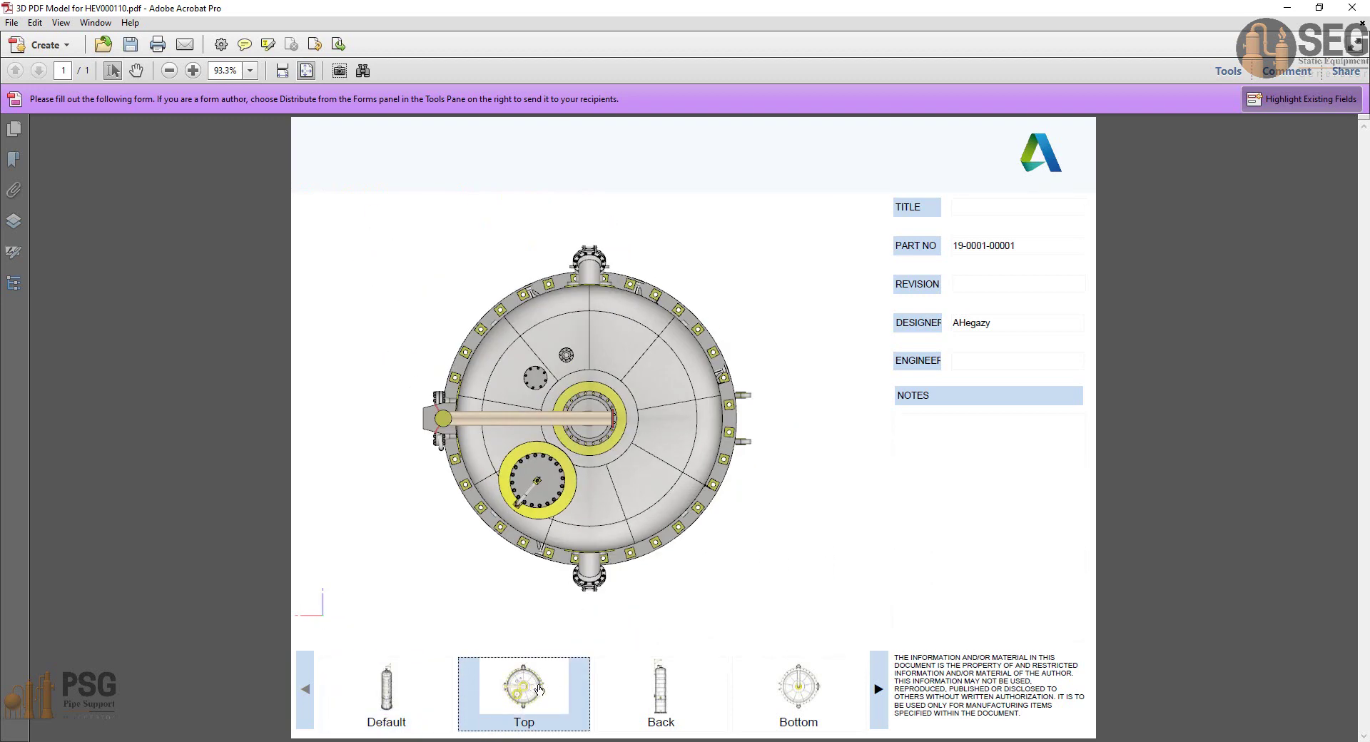
click(879, 690)
click(878, 690)
click(878, 689)
click(879, 689)
click(800, 696)
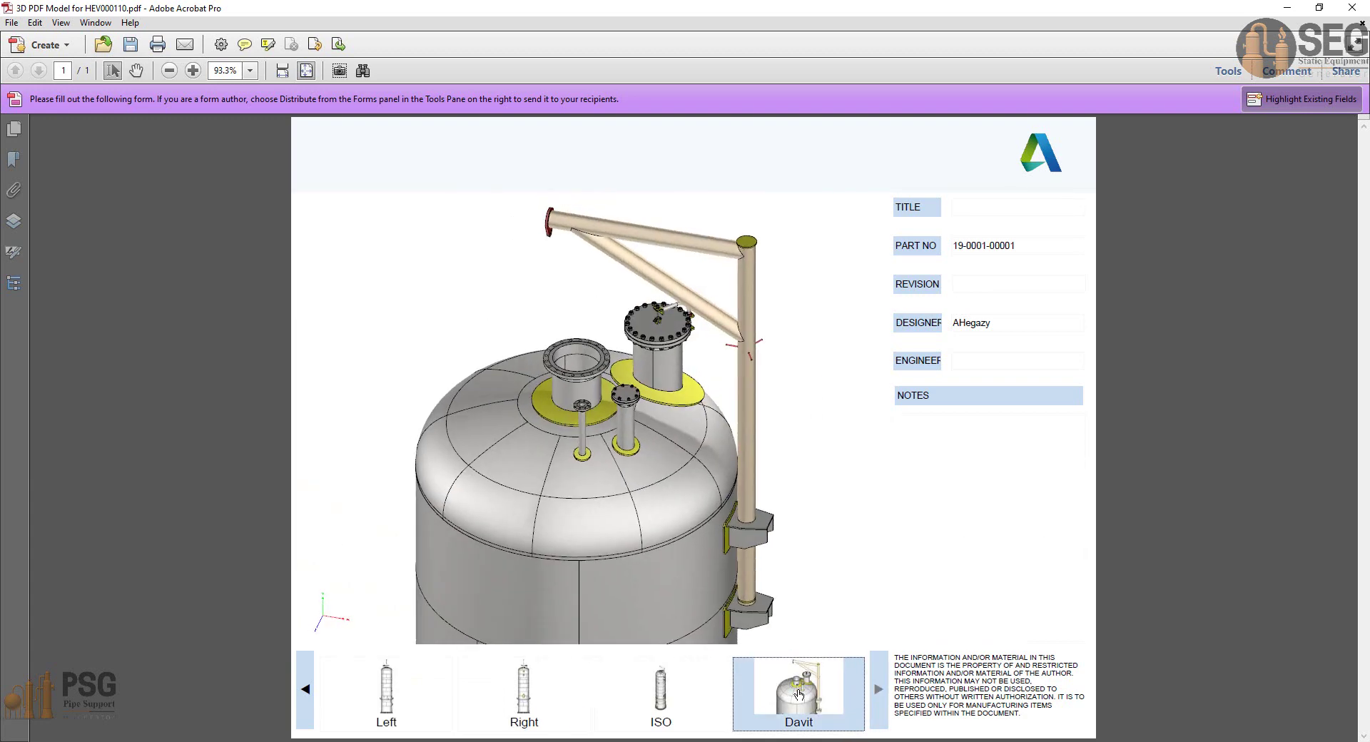
mouse_move(503, 305)
mouse_move(885, 652)
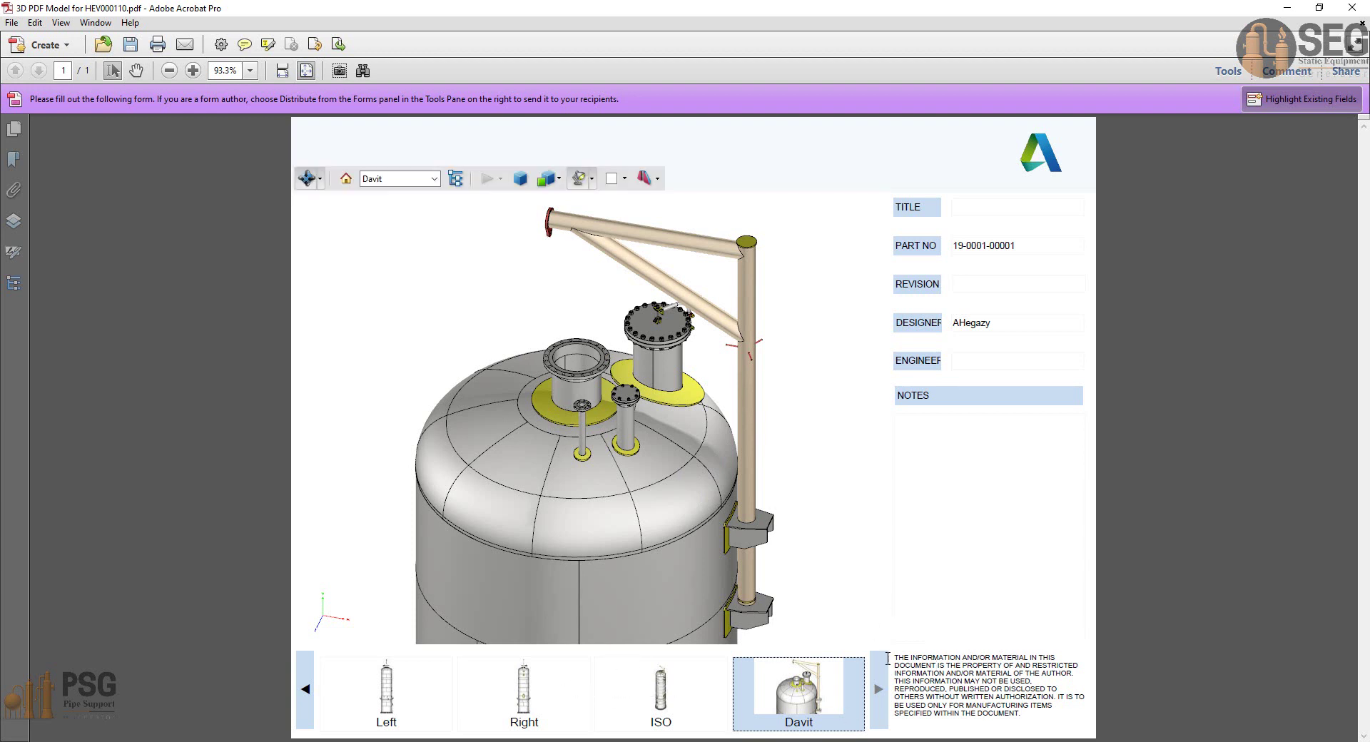
Display the Top, Back, Left and Davit views in turn from the model's list of named views.
click(412, 180)
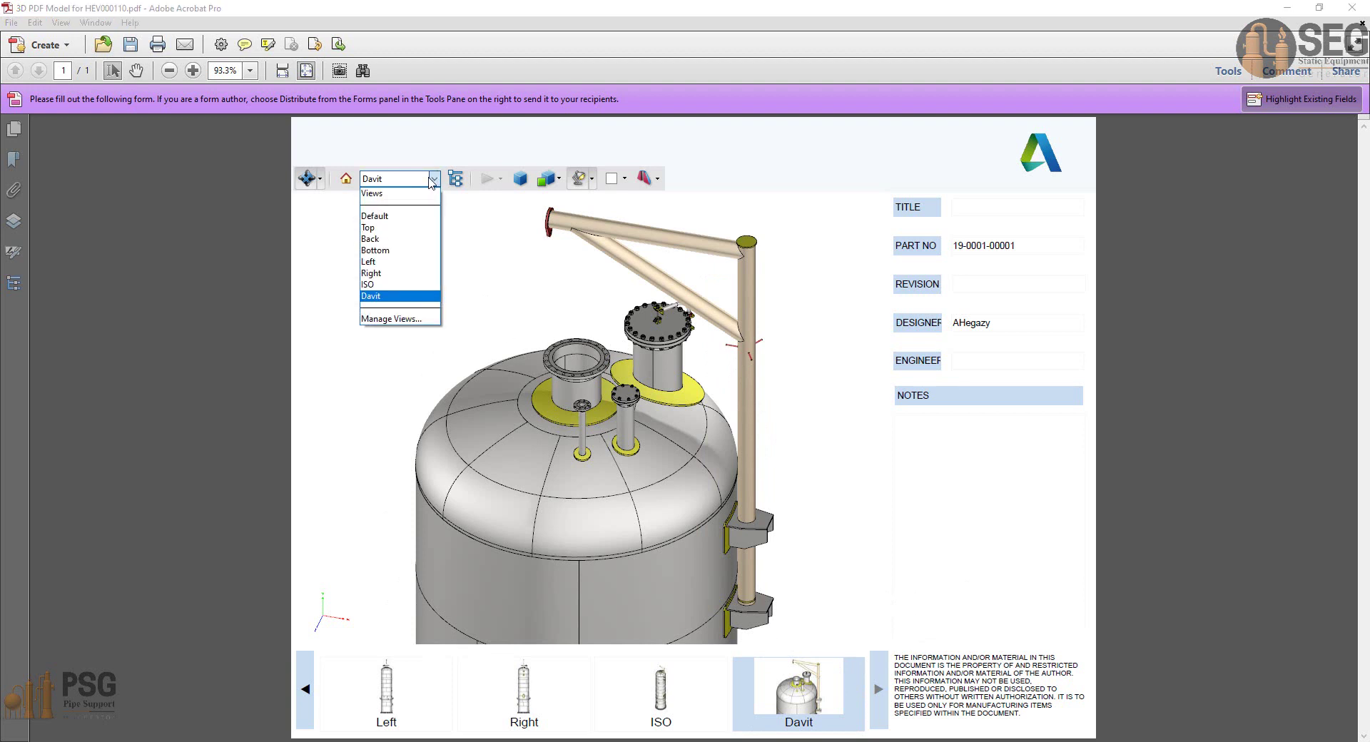
click(388, 228)
click(434, 179)
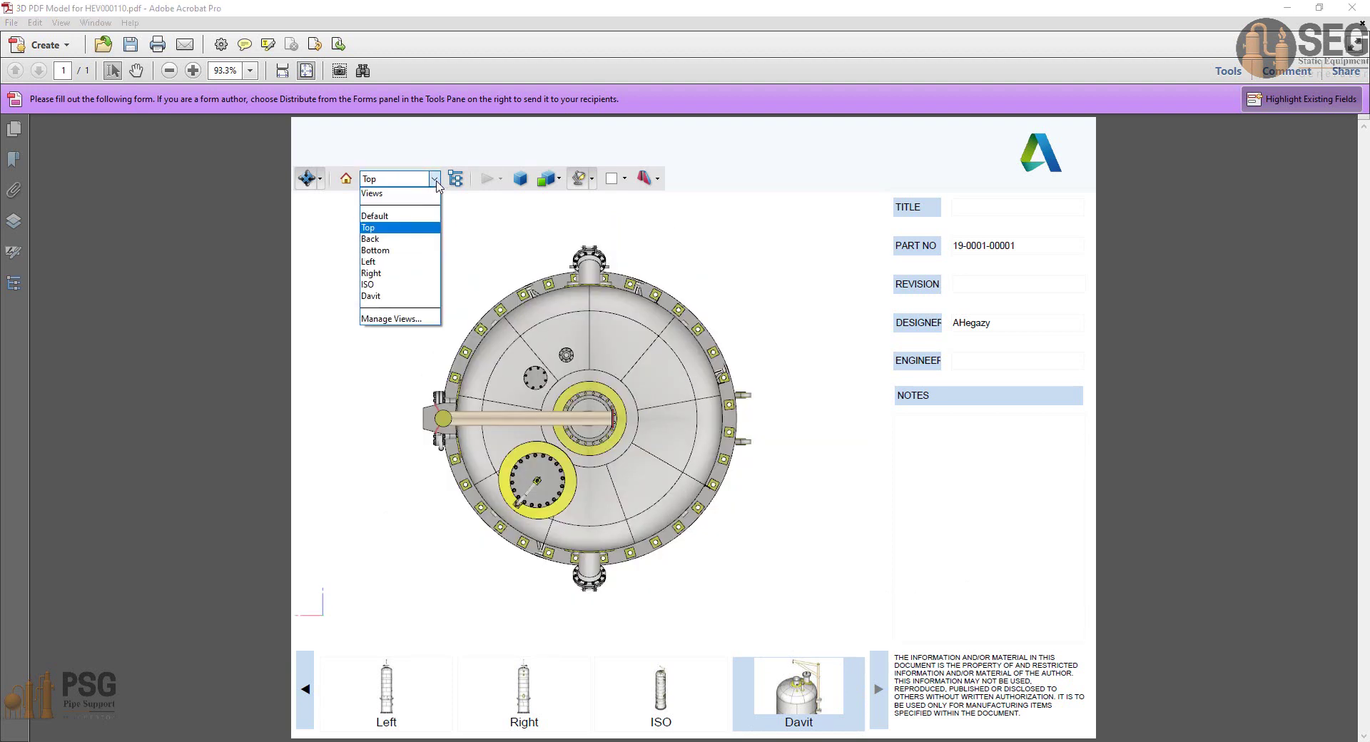
click(380, 240)
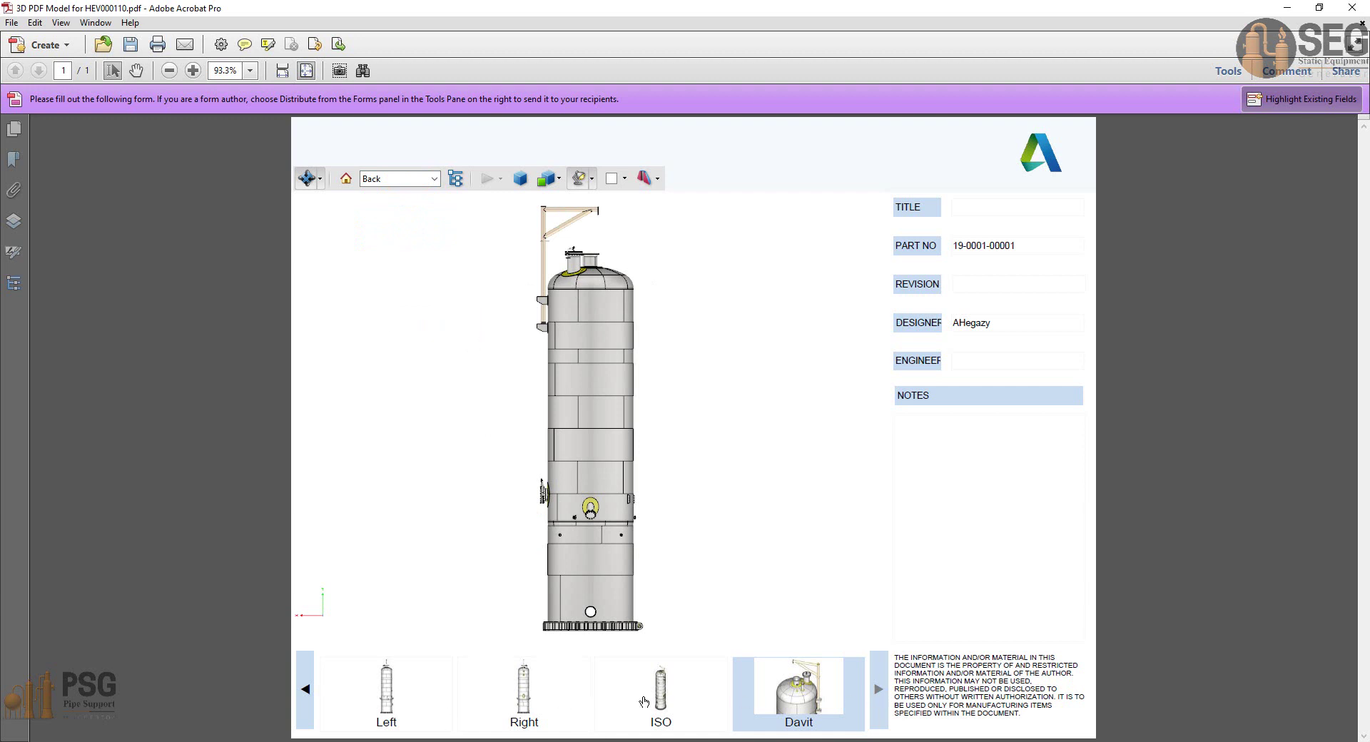
click(433, 179)
click(385, 265)
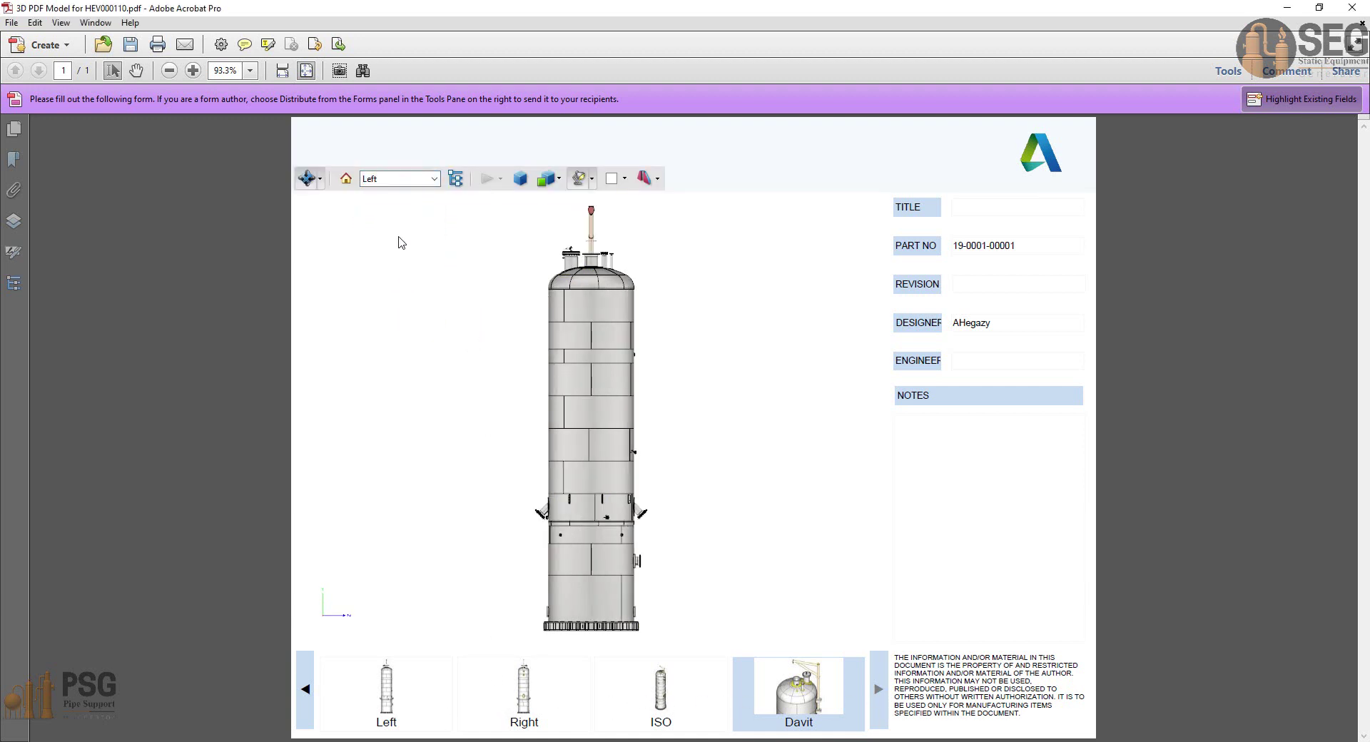
click(433, 179)
click(372, 296)
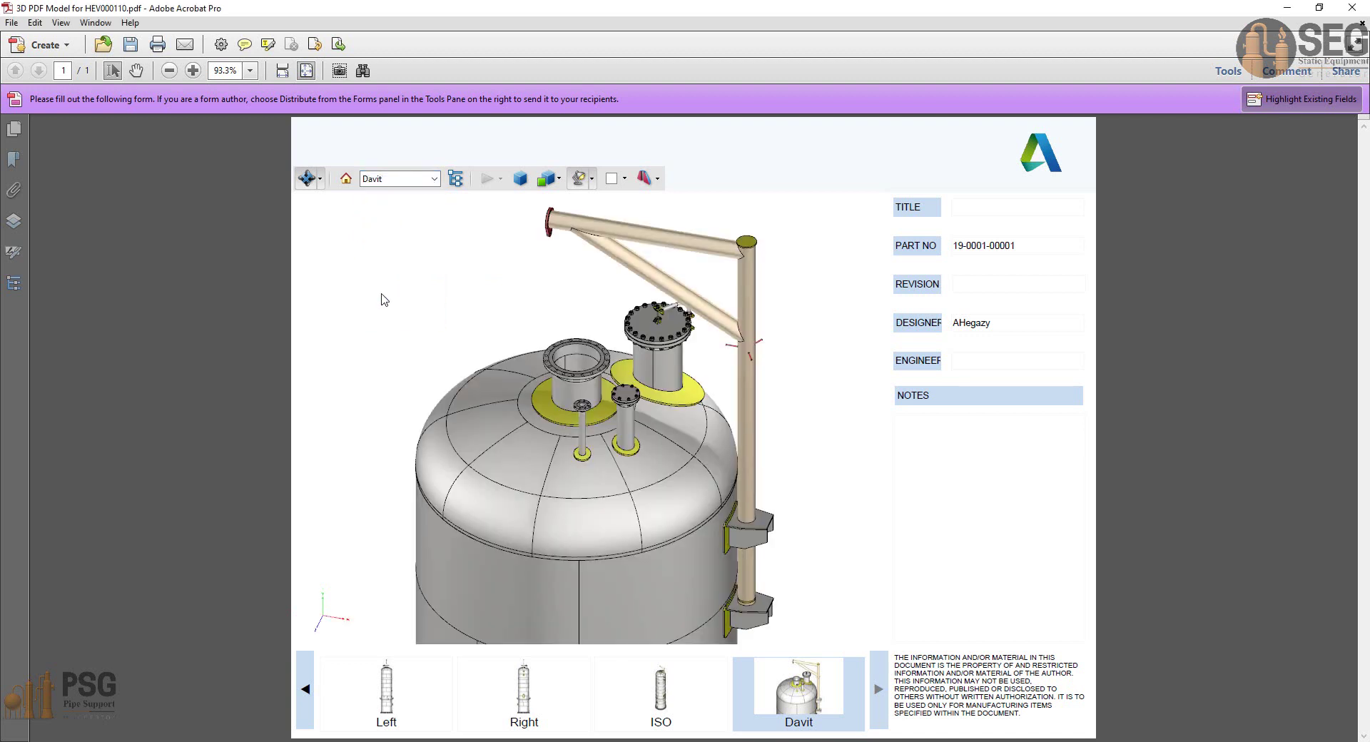
click(320, 179)
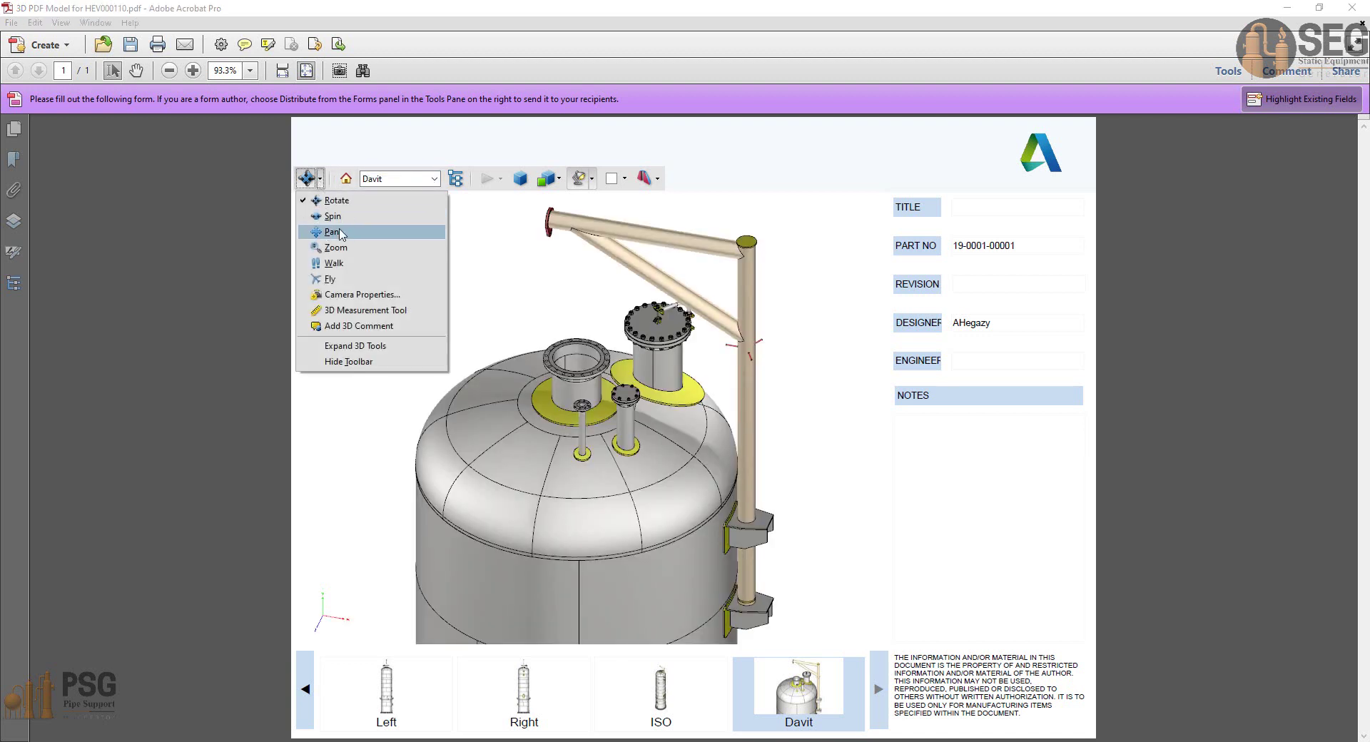
click(389, 311)
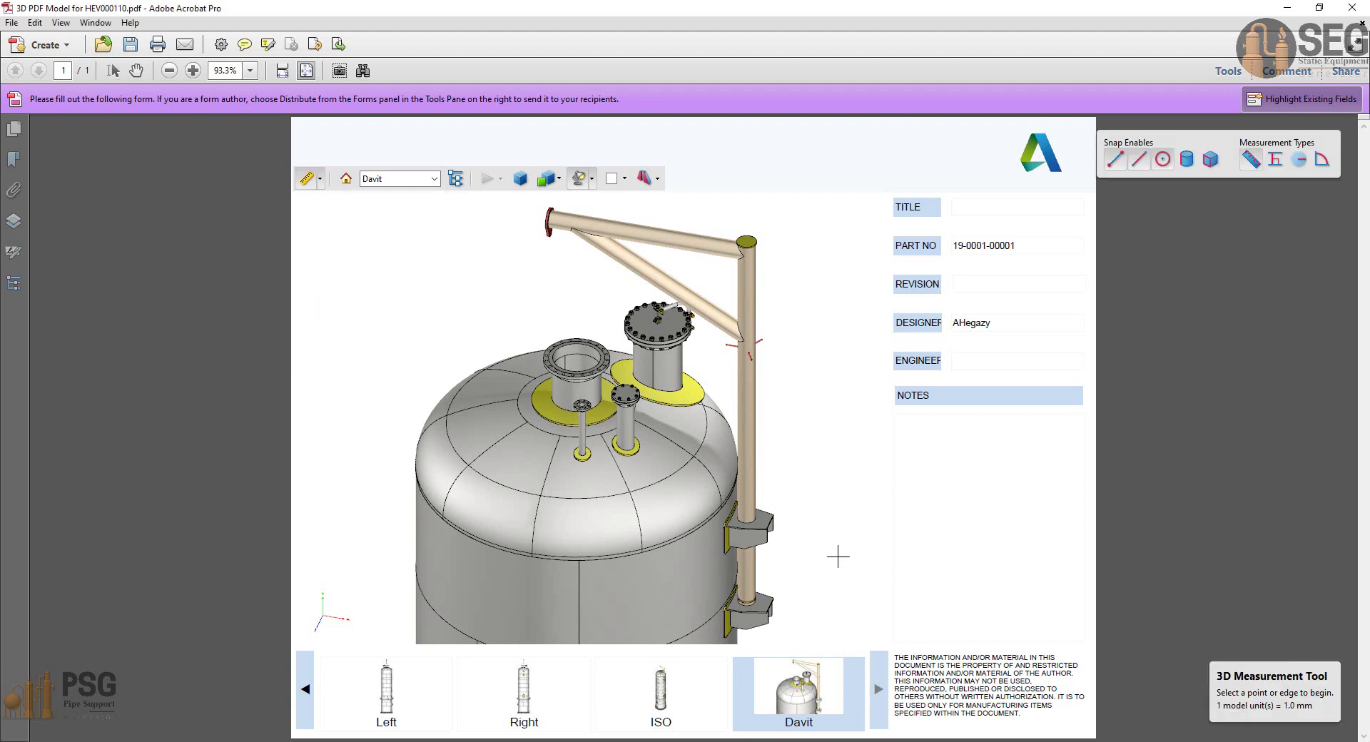
click(320, 179)
click(332, 204)
Measure the outer edge of the davit support bracket's top plate between its two corners with the 3D Measurement Tool.
scroll(593, 421, up, 3)
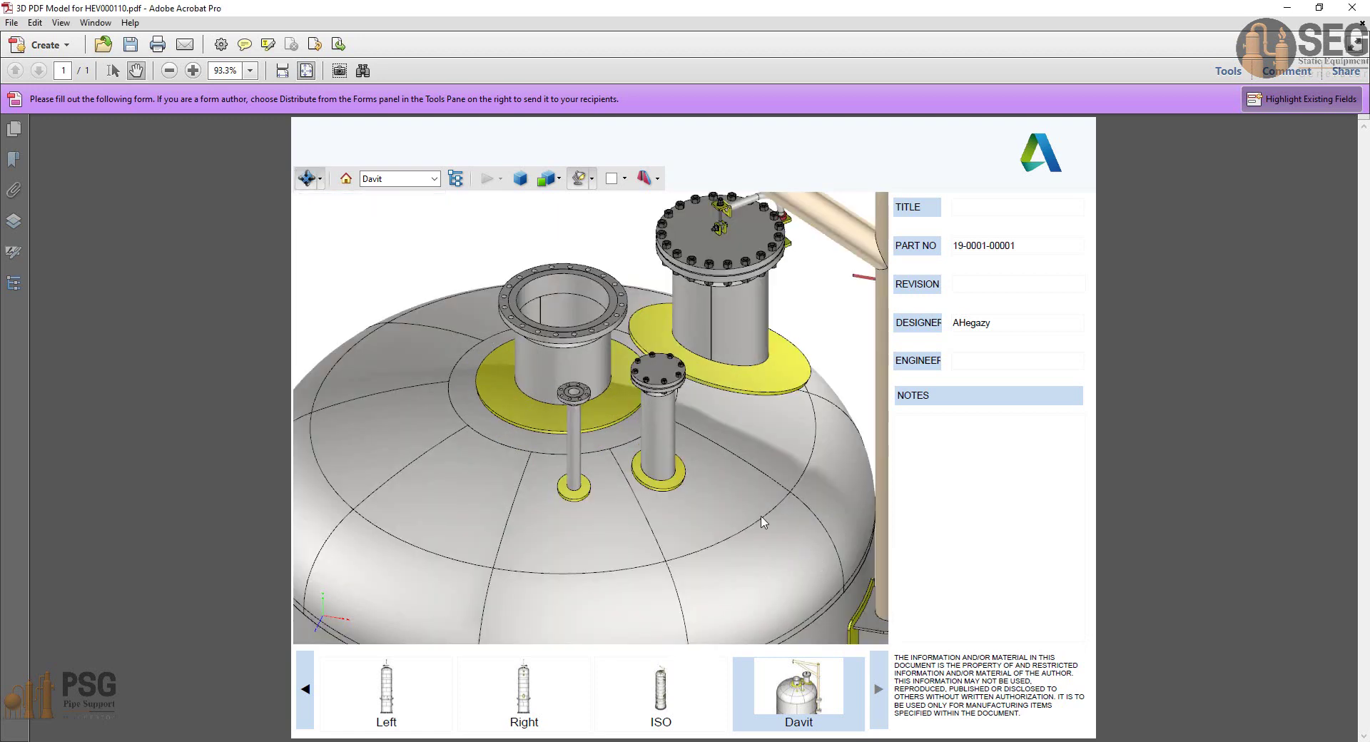
click(762, 522)
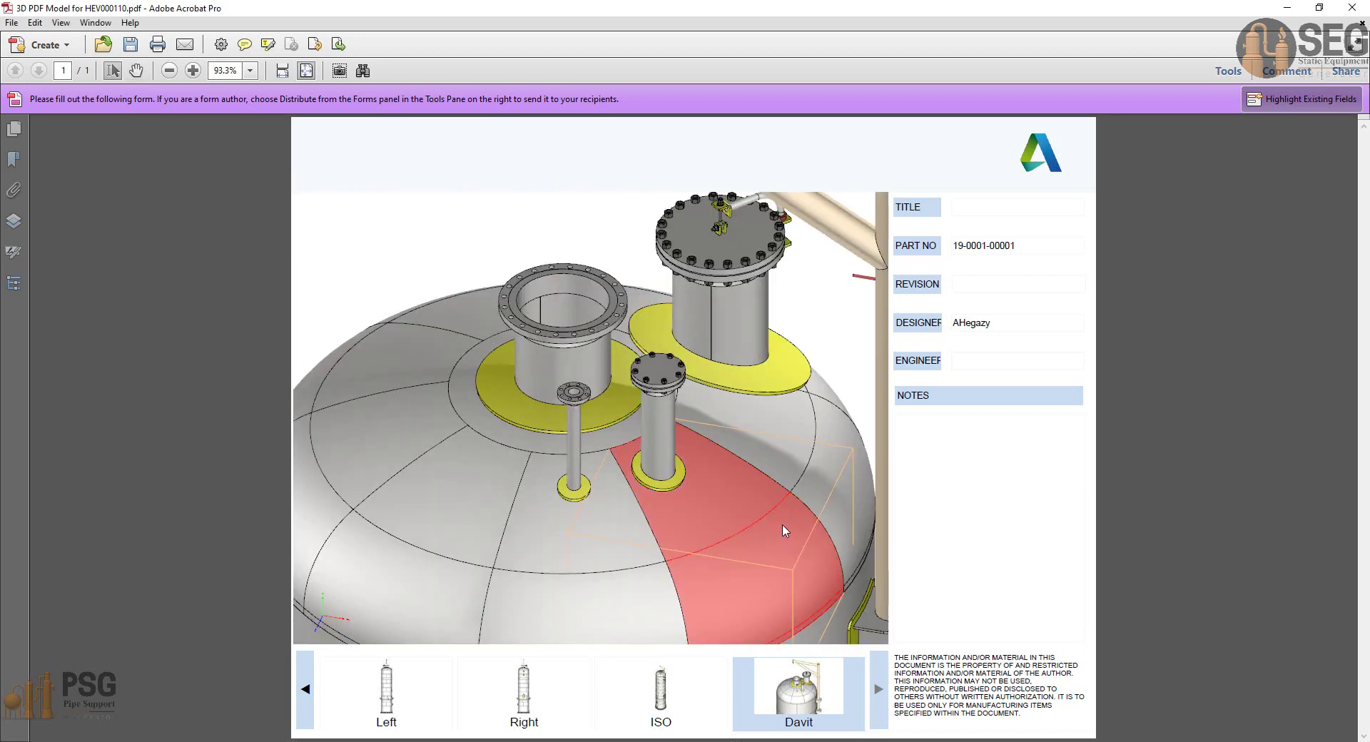
scroll(821, 506, up, 5)
scroll(755, 484, up, 5)
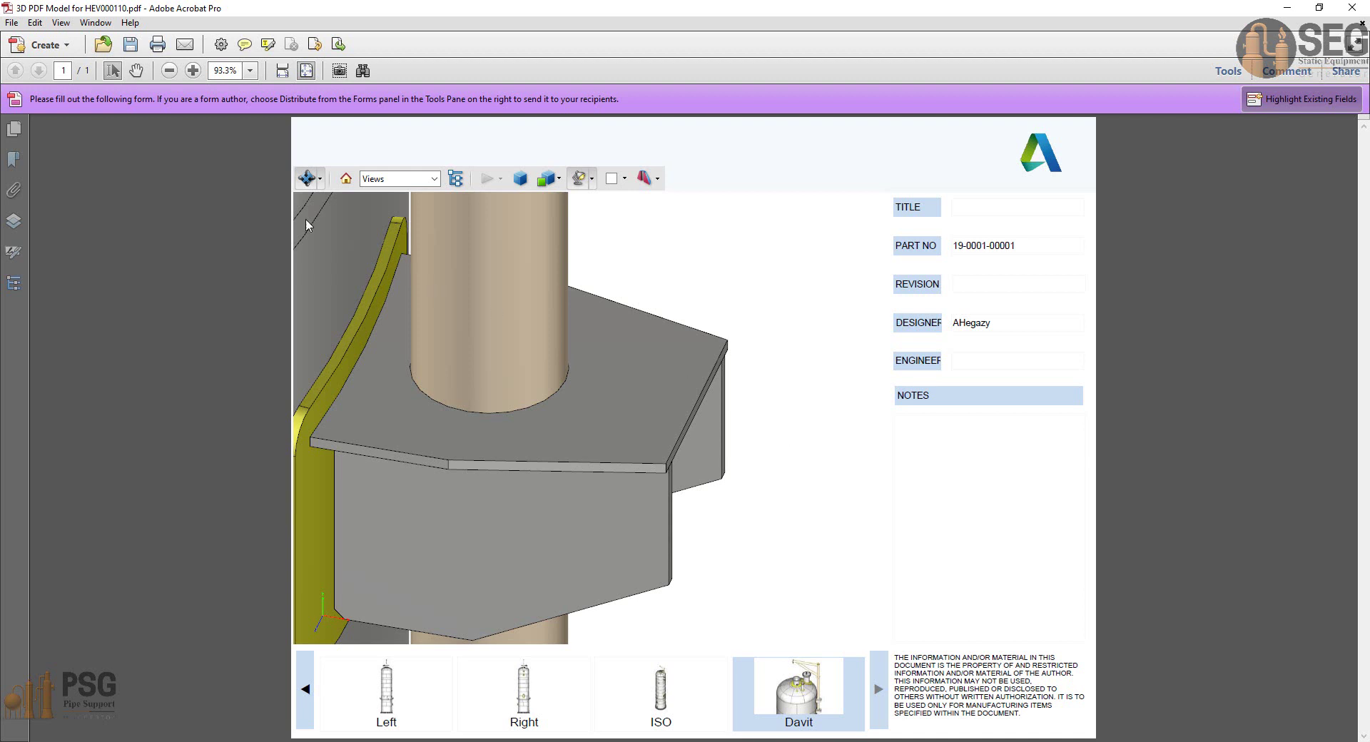
click(320, 178)
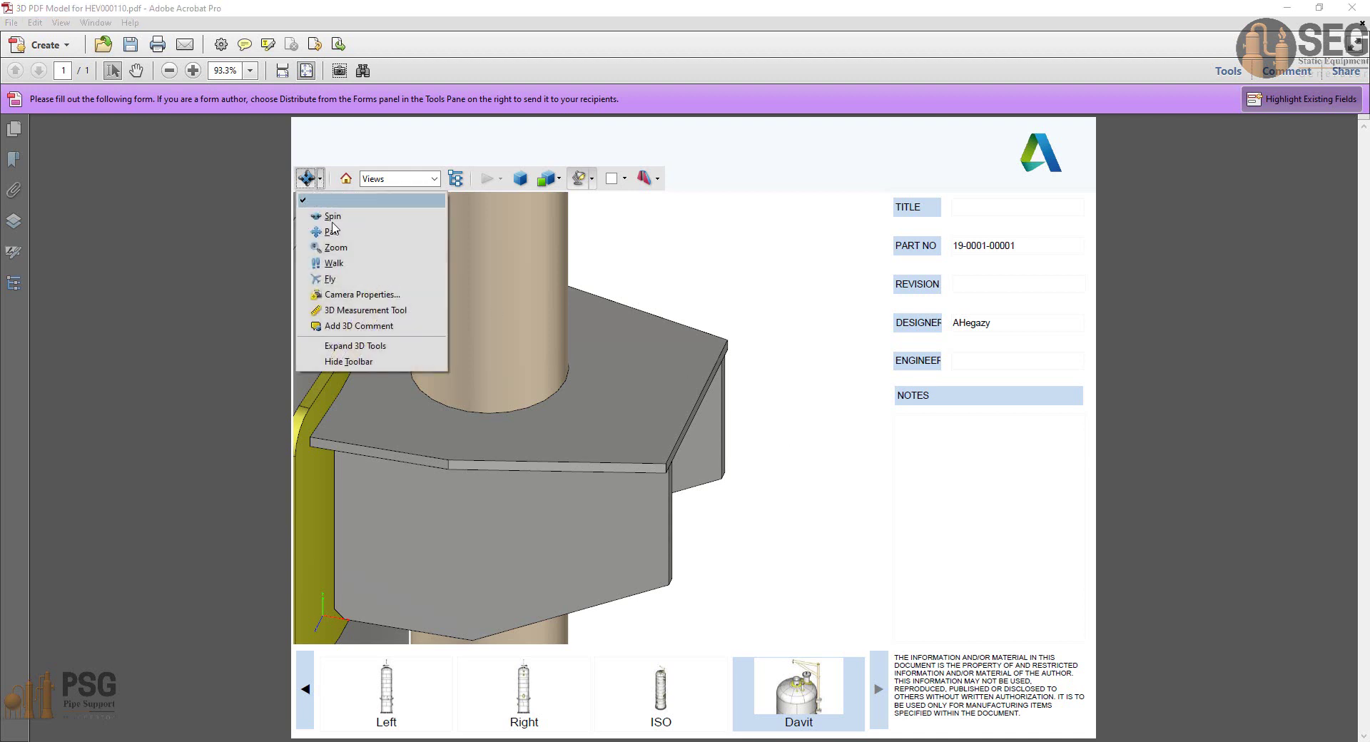
click(352, 311)
click(731, 338)
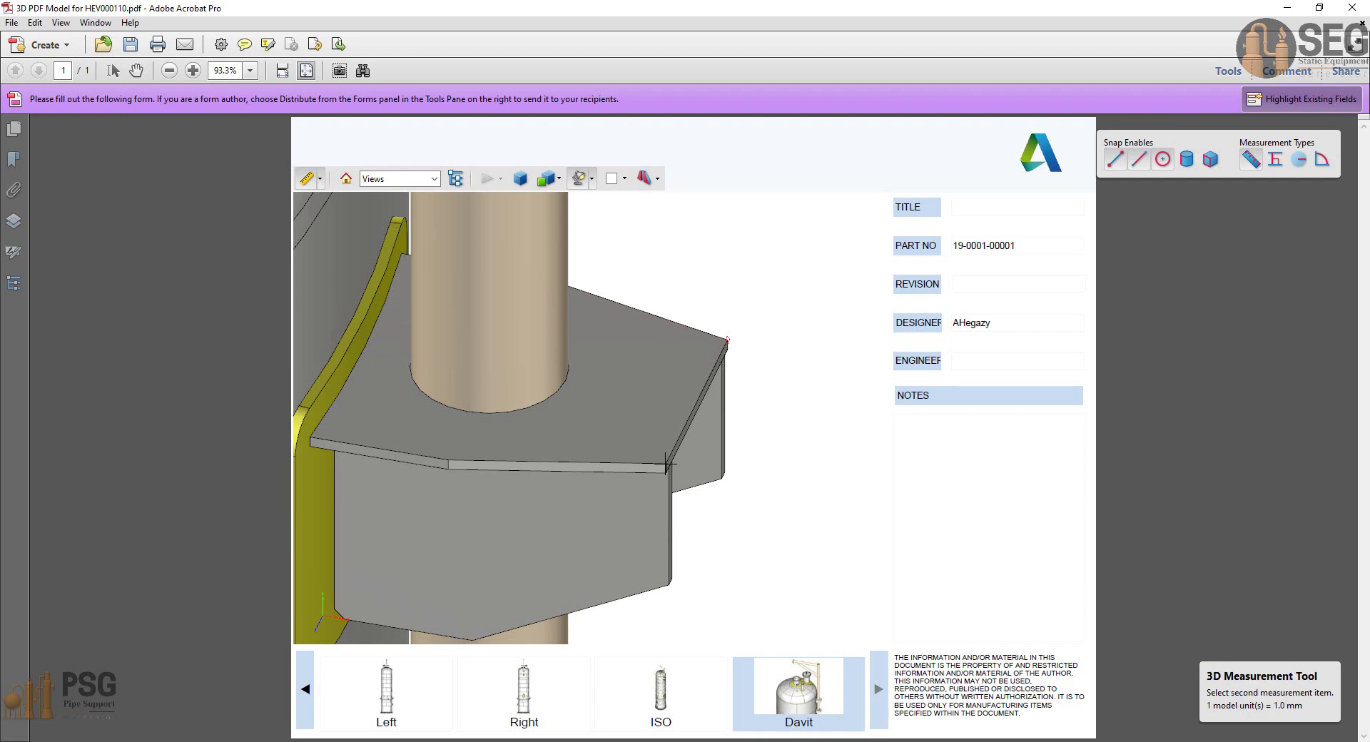
click(667, 462)
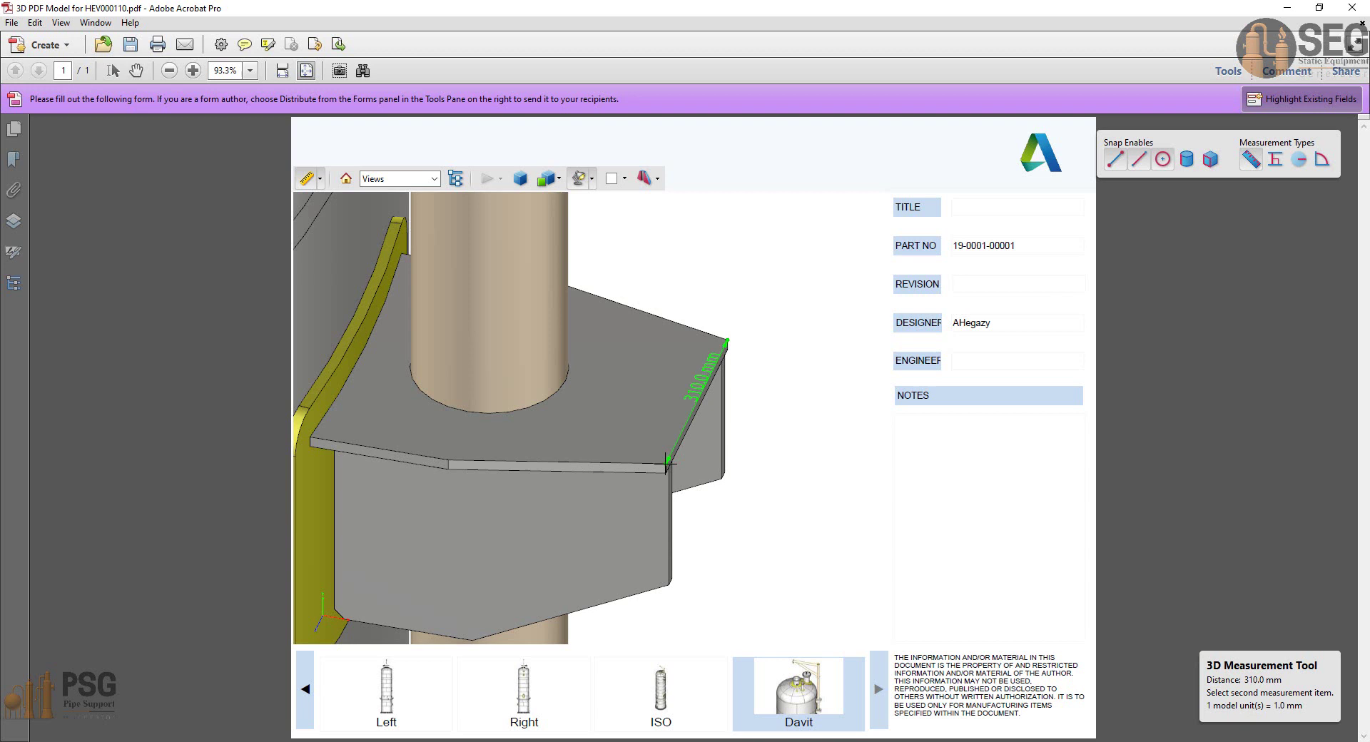
click(666, 415)
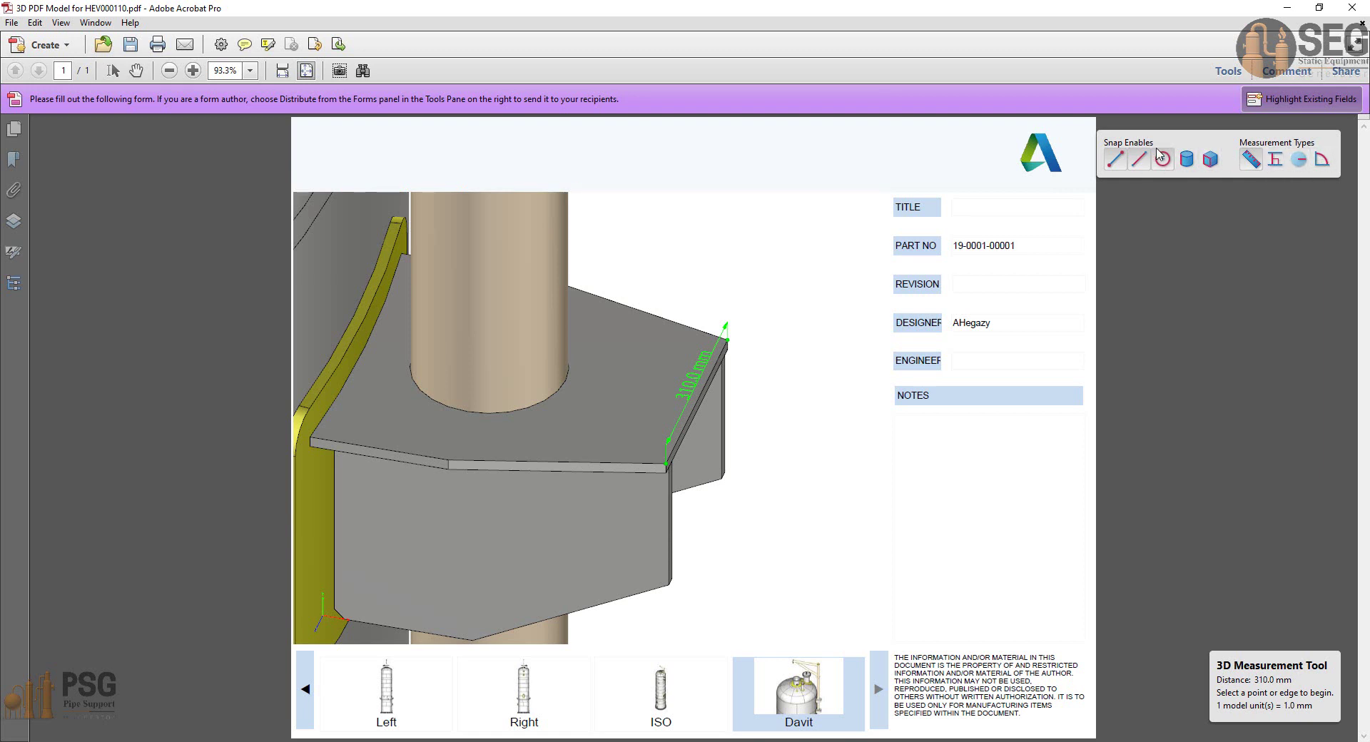
mouse_move(860, 202)
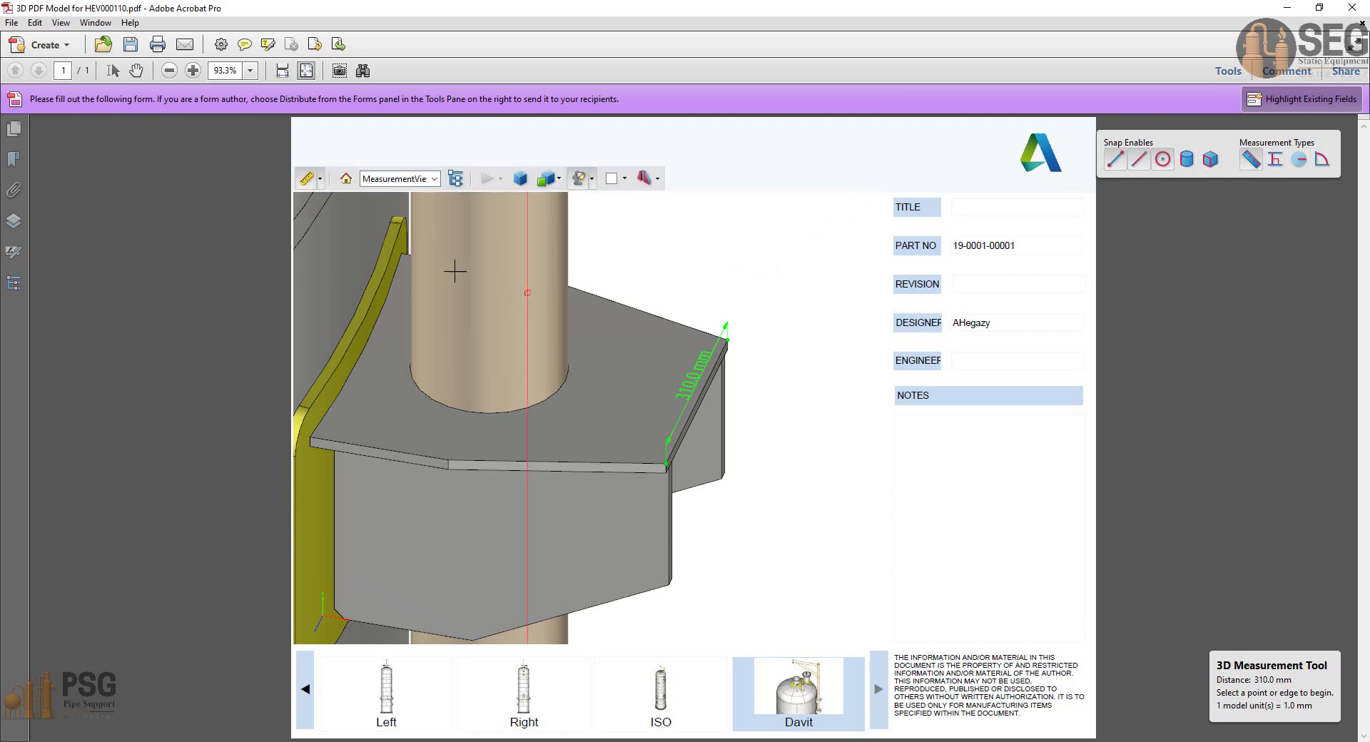
Add a 3D comment reading "Near Area" anchored at the lower davit support bracket's pad plate on the vessel shell.
click(320, 178)
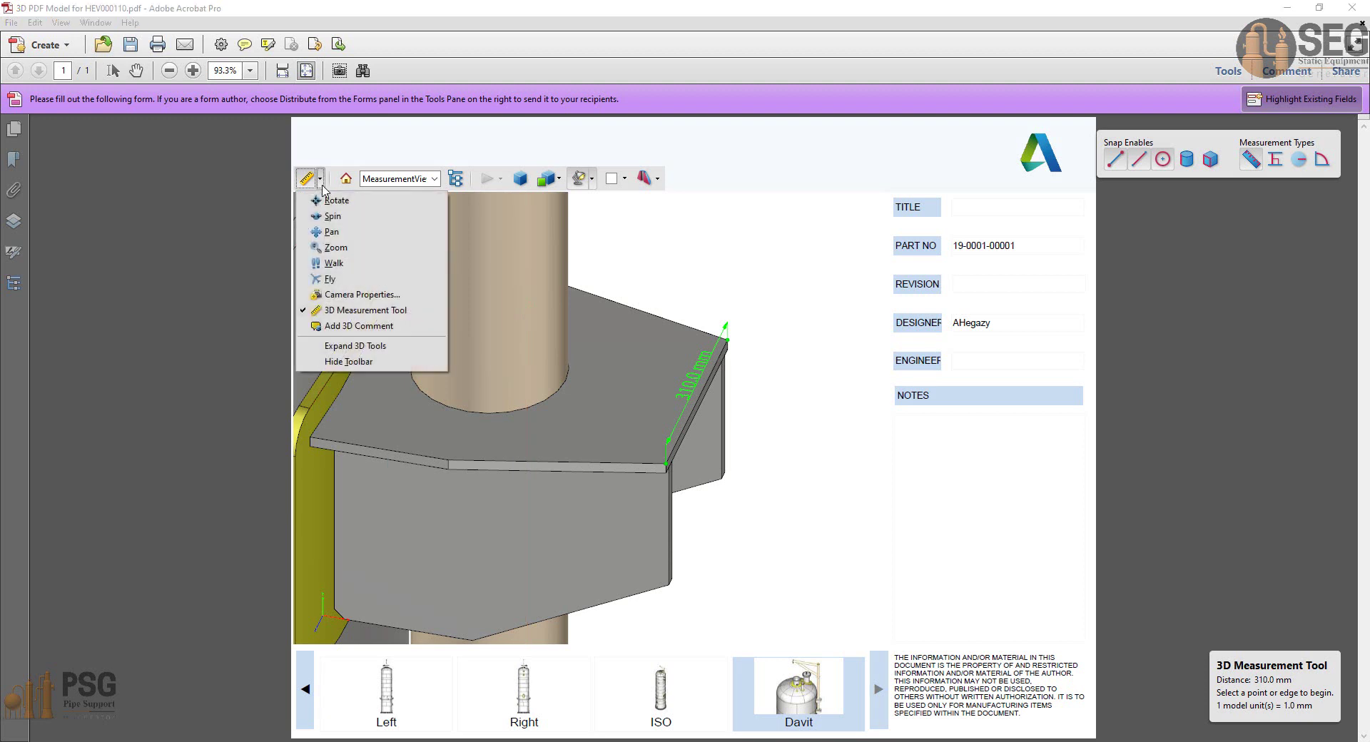
click(364, 326)
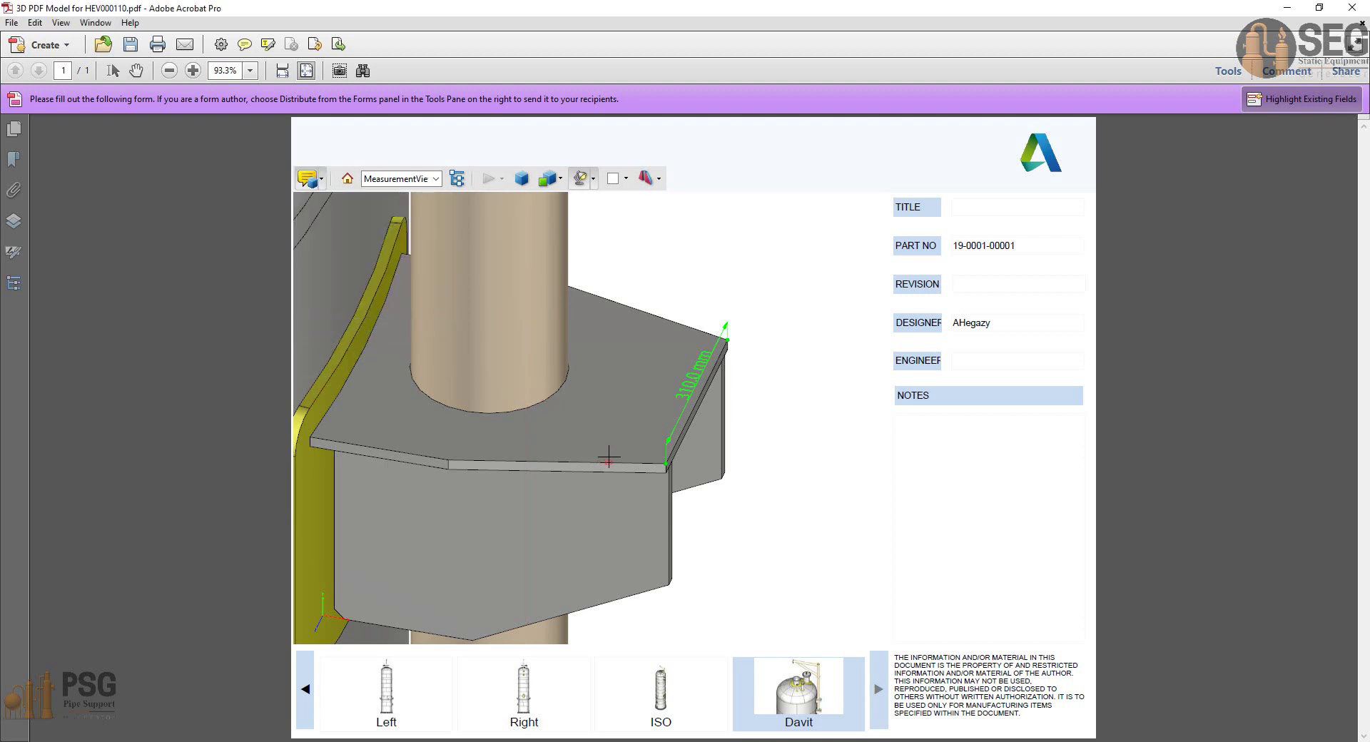
scroll(358, 379, down, 6)
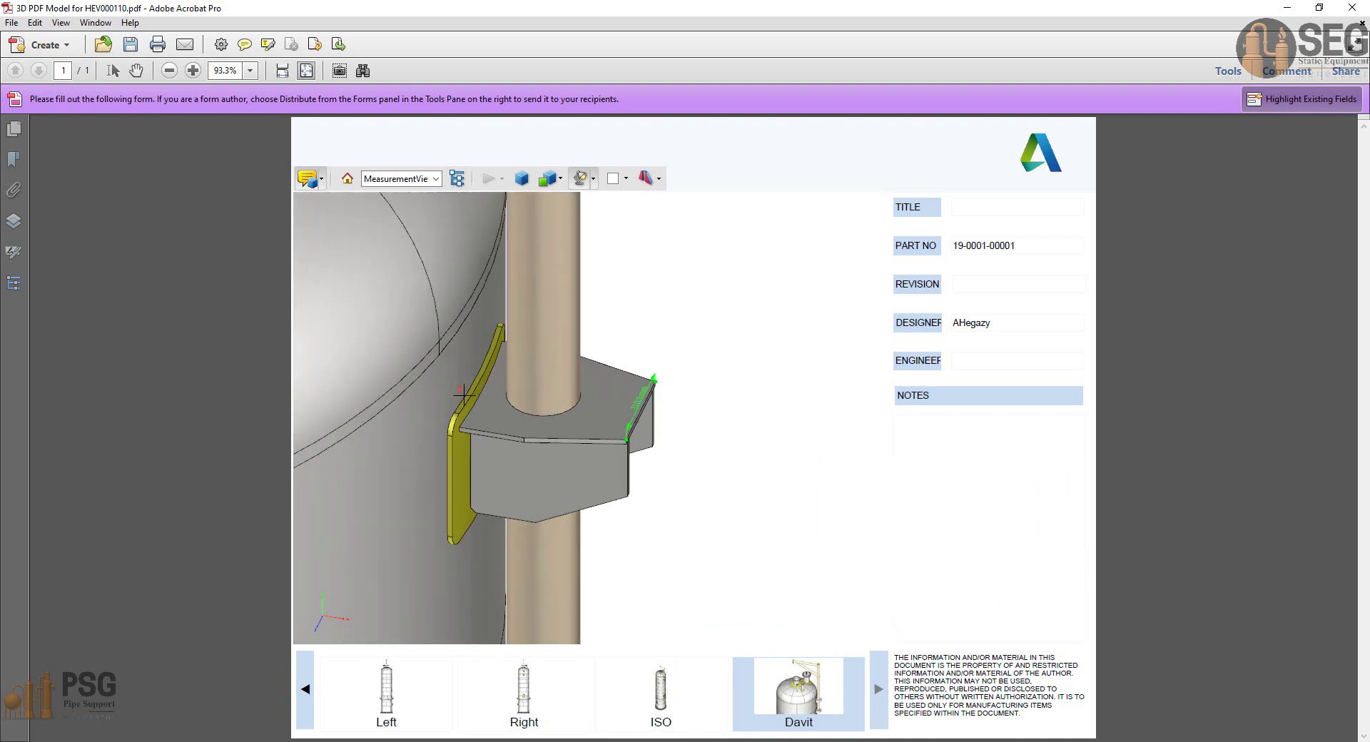
scroll(529, 557, down, 1)
scroll(533, 609, up, 1)
scroll(532, 598, down, 4)
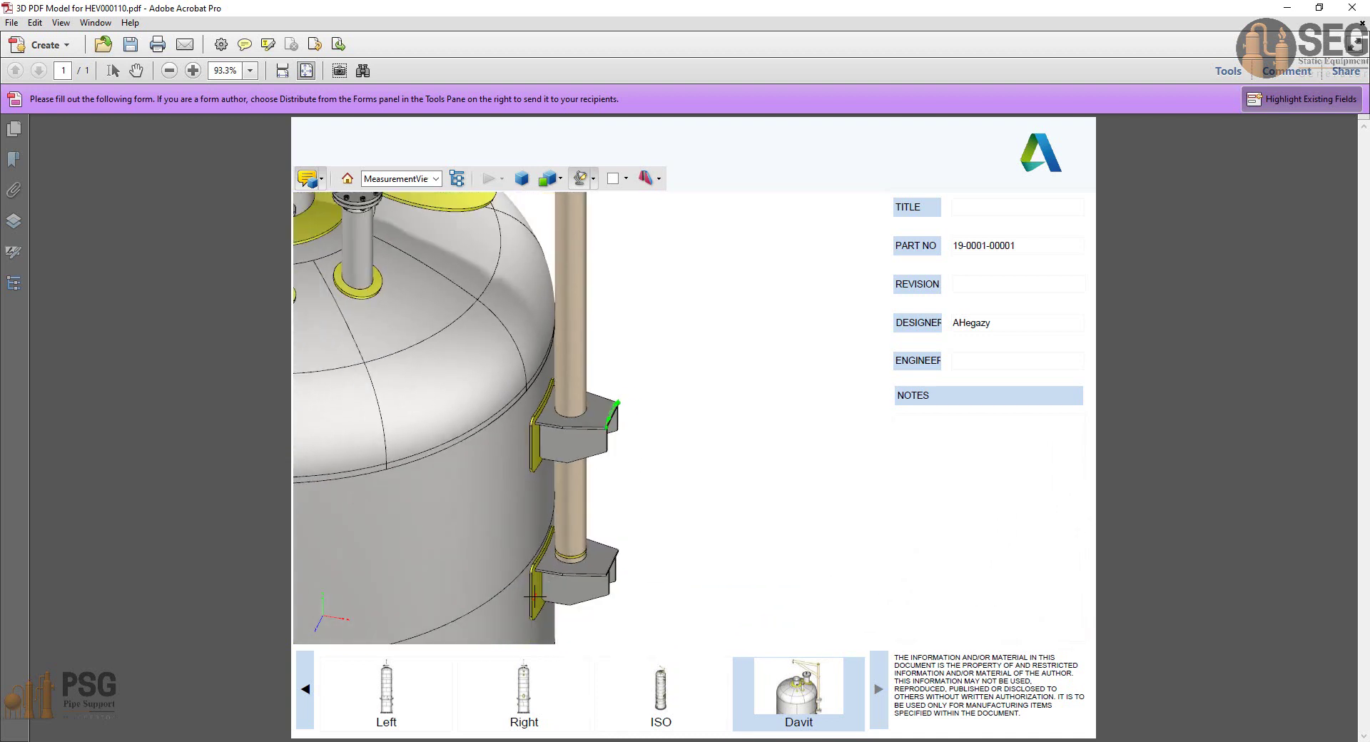
scroll(530, 581, up, 3)
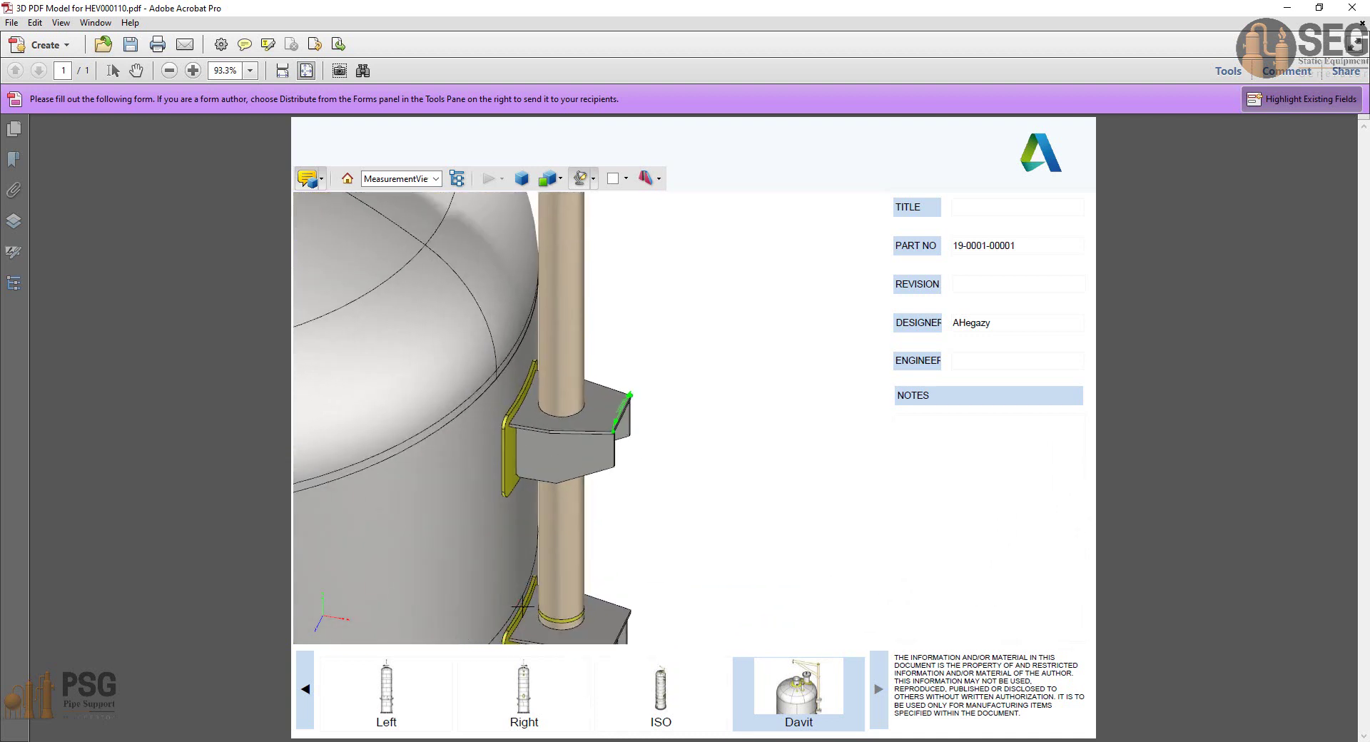
click(523, 607)
click(646, 511)
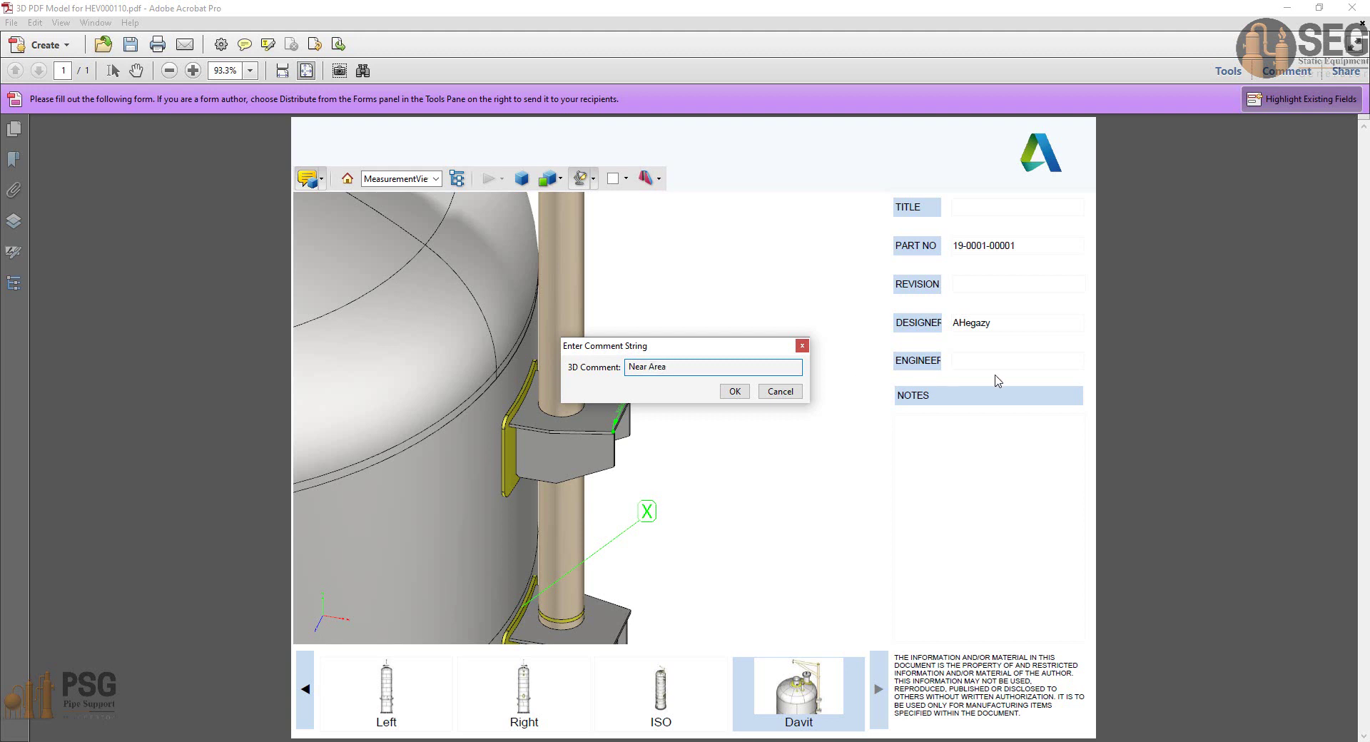
click(736, 394)
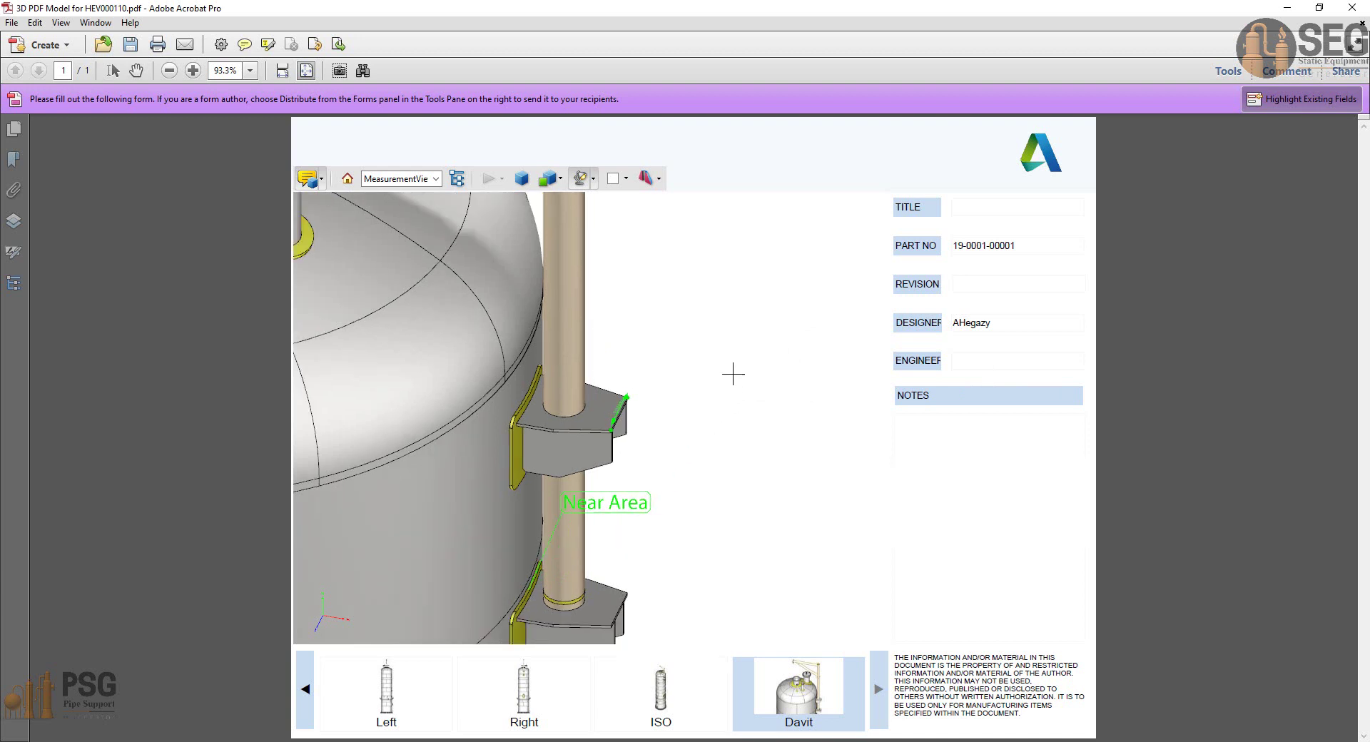
Rotate the model to examine the commented davit brackets, the top head and the upper shell.
click(321, 180)
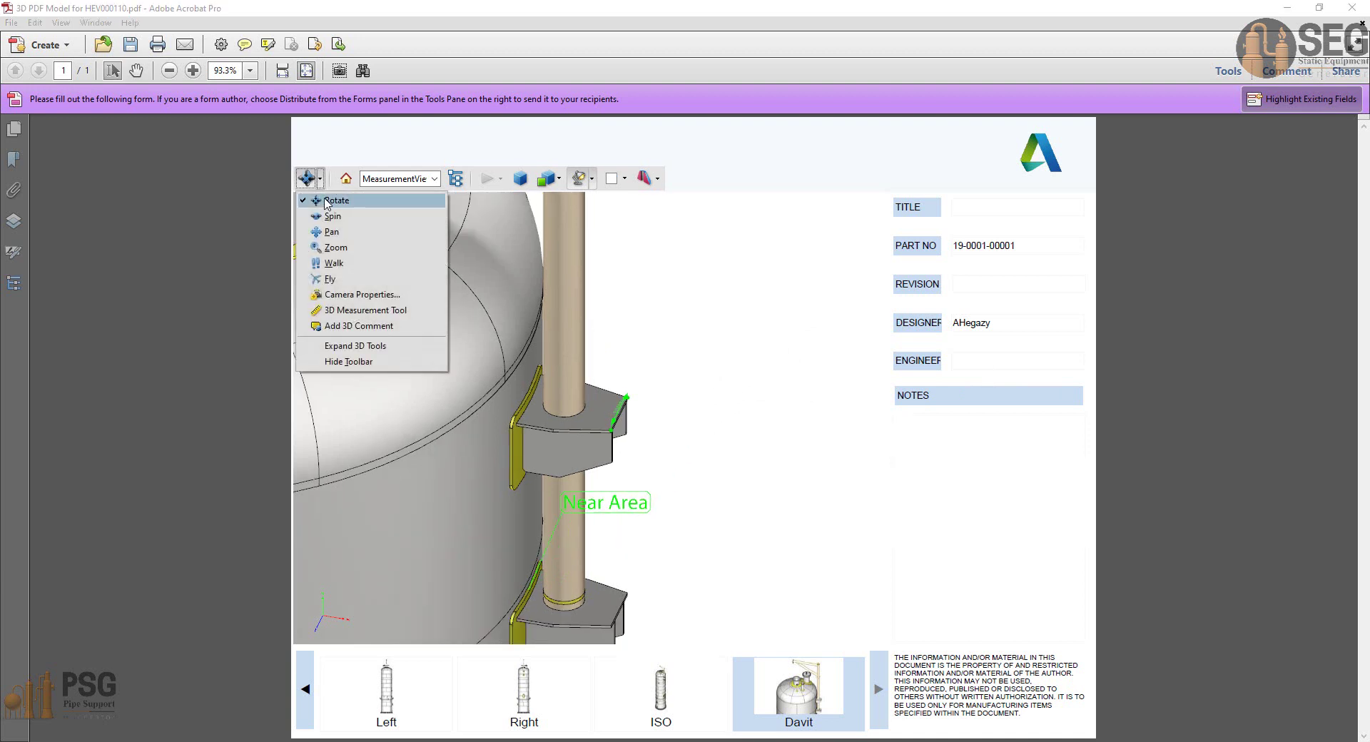
click(328, 201)
drag(641, 470, 606, 495)
drag(492, 439, 506, 444)
scroll(511, 447, down, 3)
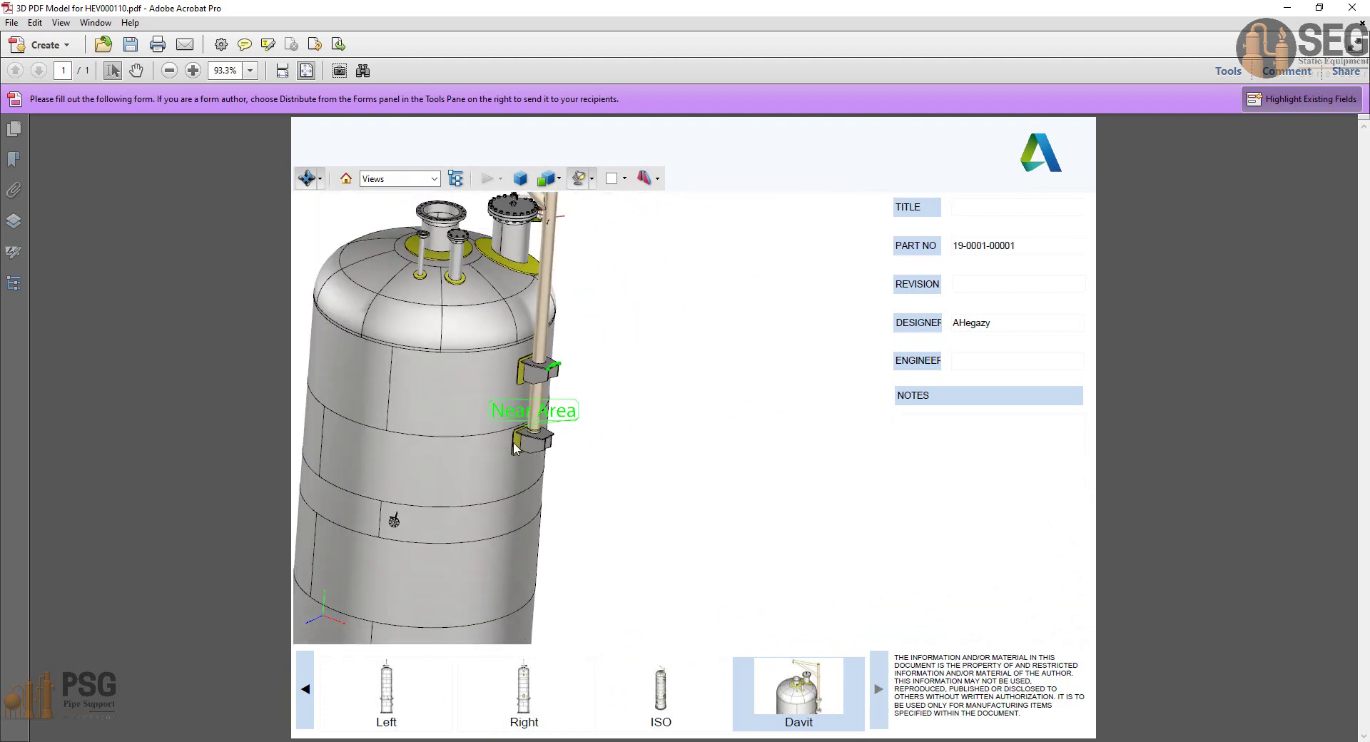
drag(565, 488, 480, 477)
scroll(466, 407, down, 3)
right_drag(465, 407, 525, 592)
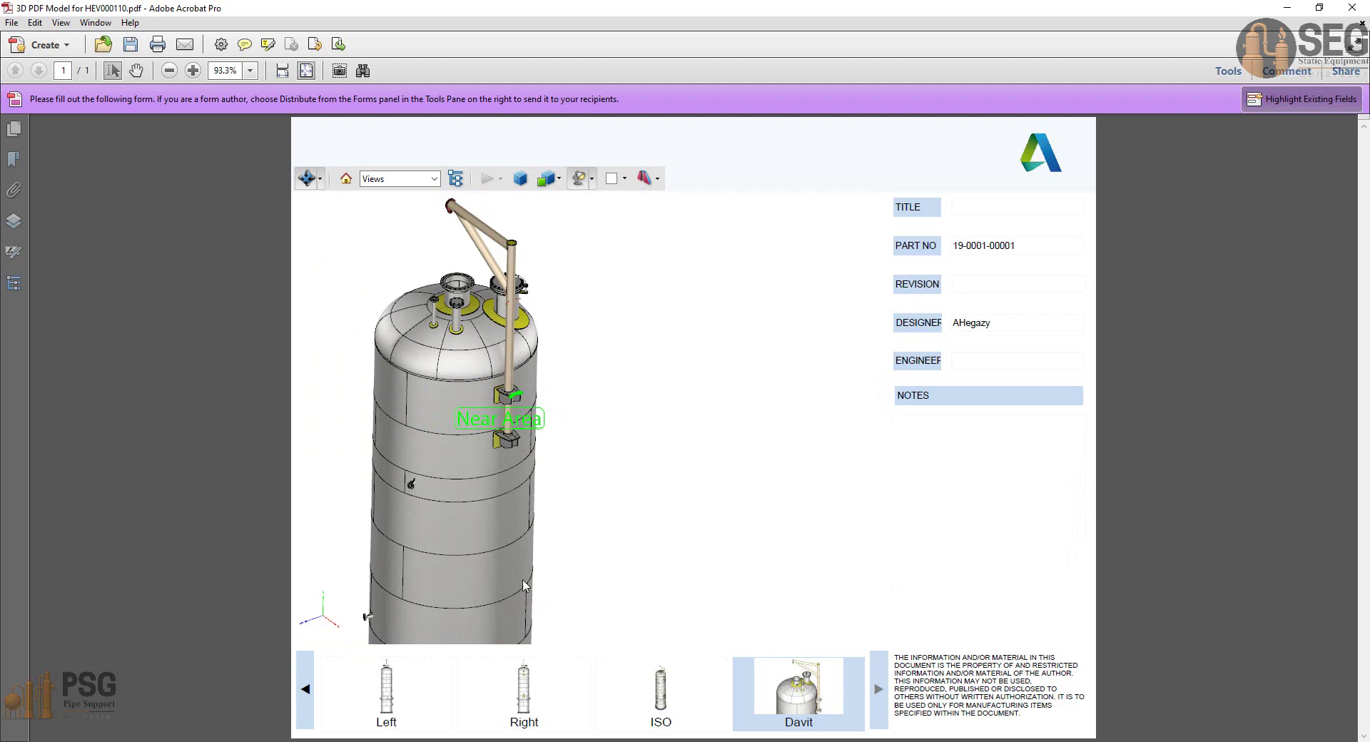
Examine the lower part of the vessel, from the shell manway and nozzles down to the skirt and base ring.
middle_drag(473, 517, 578, 372)
right_drag(571, 371, 560, 628)
right_drag(530, 405, 563, 556)
middle_drag(562, 562, 676, 263)
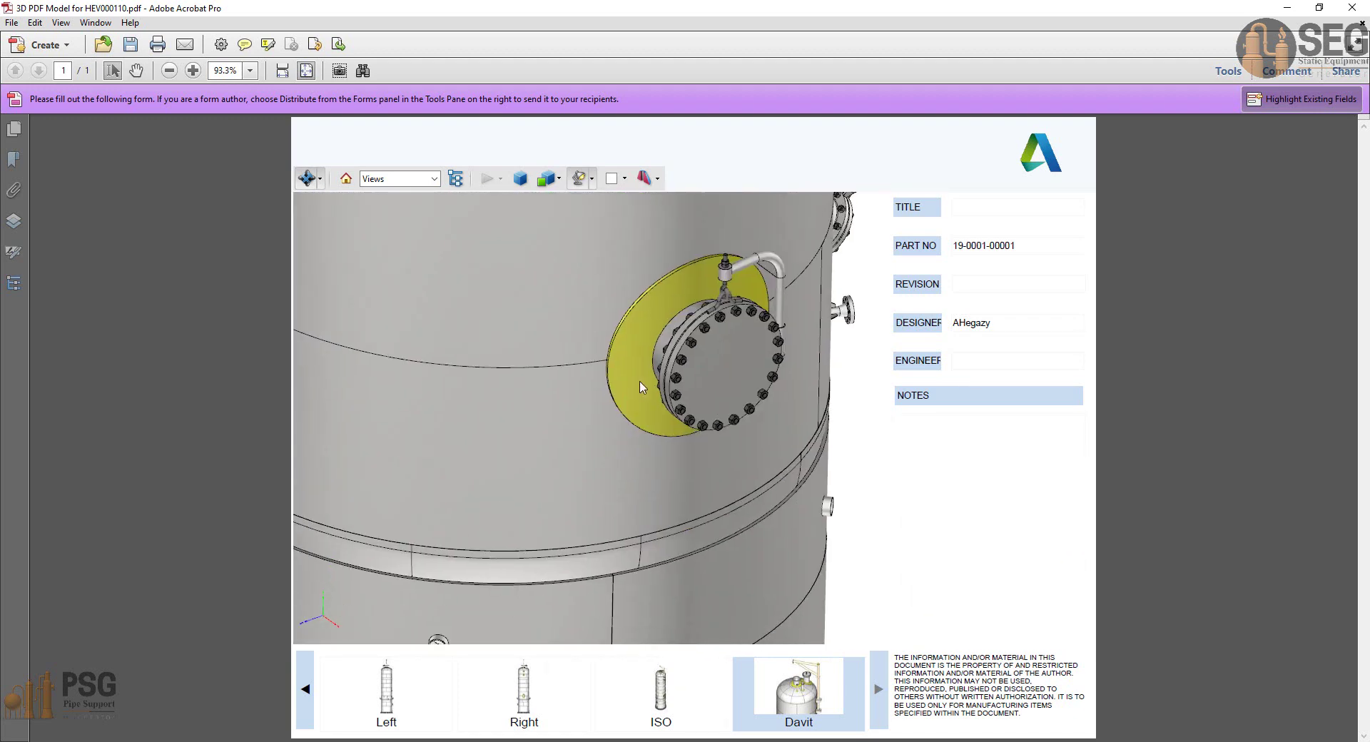
scroll(648, 381, up, 2)
scroll(653, 379, down, 5)
scroll(646, 386, down, 2)
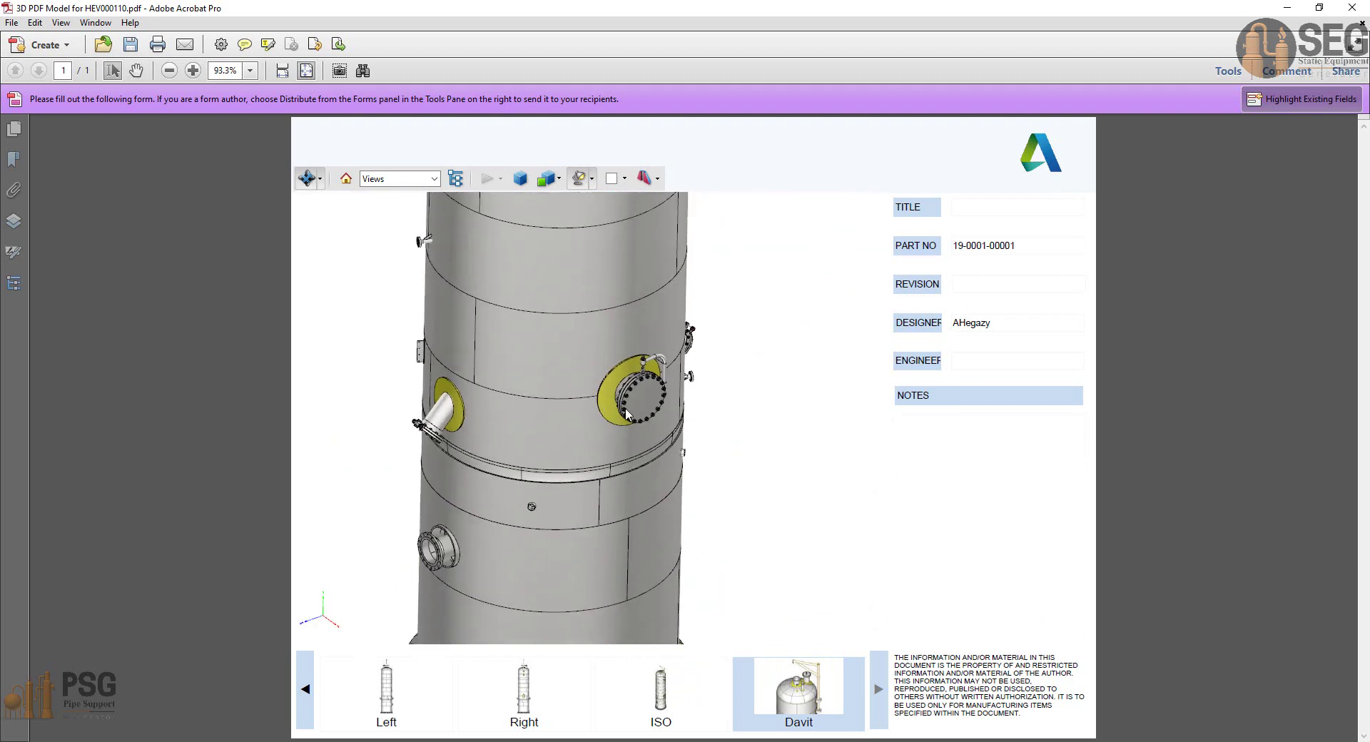
middle_drag(590, 425, 674, 292)
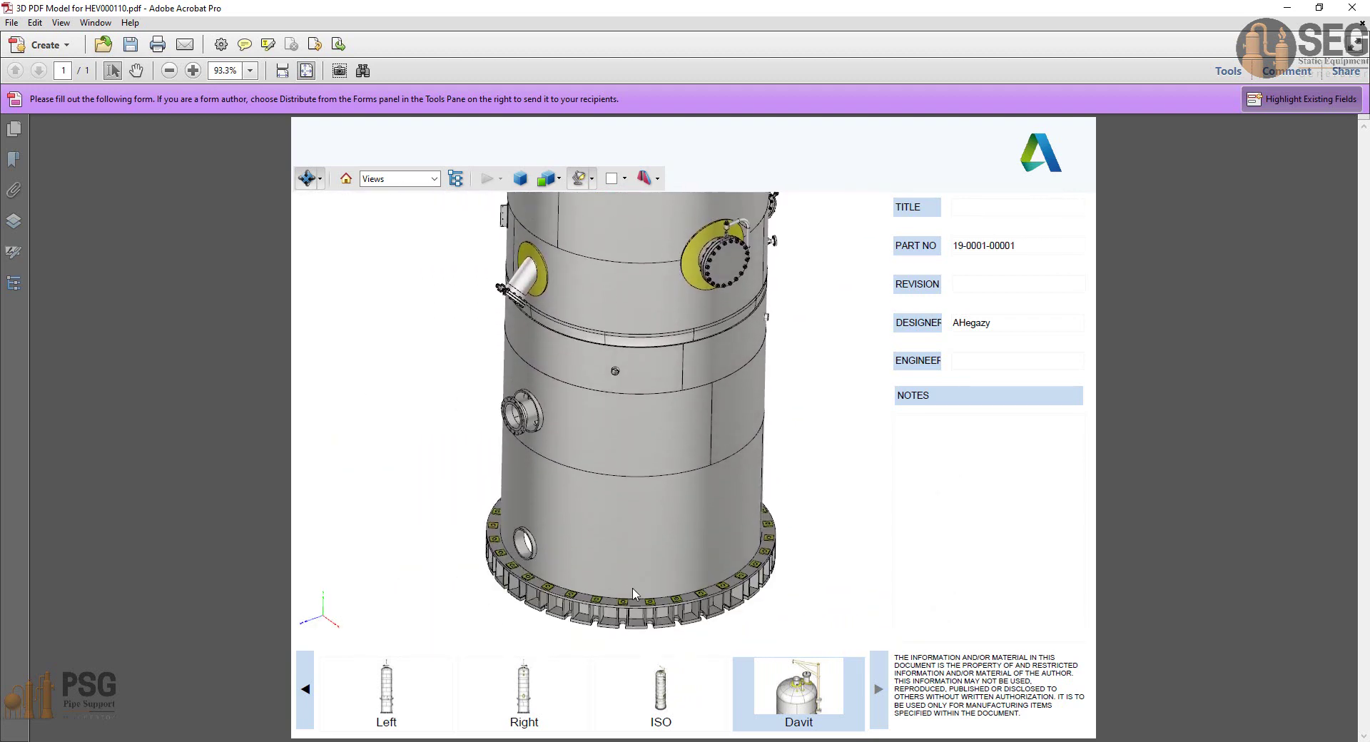
scroll(636, 591, up, 2)
middle_drag(650, 589, 664, 441)
Switch to the shell development drawing in AutoCAD, and return to the 3D PDF in Adobe Acrobat.
key(alt+Tab)
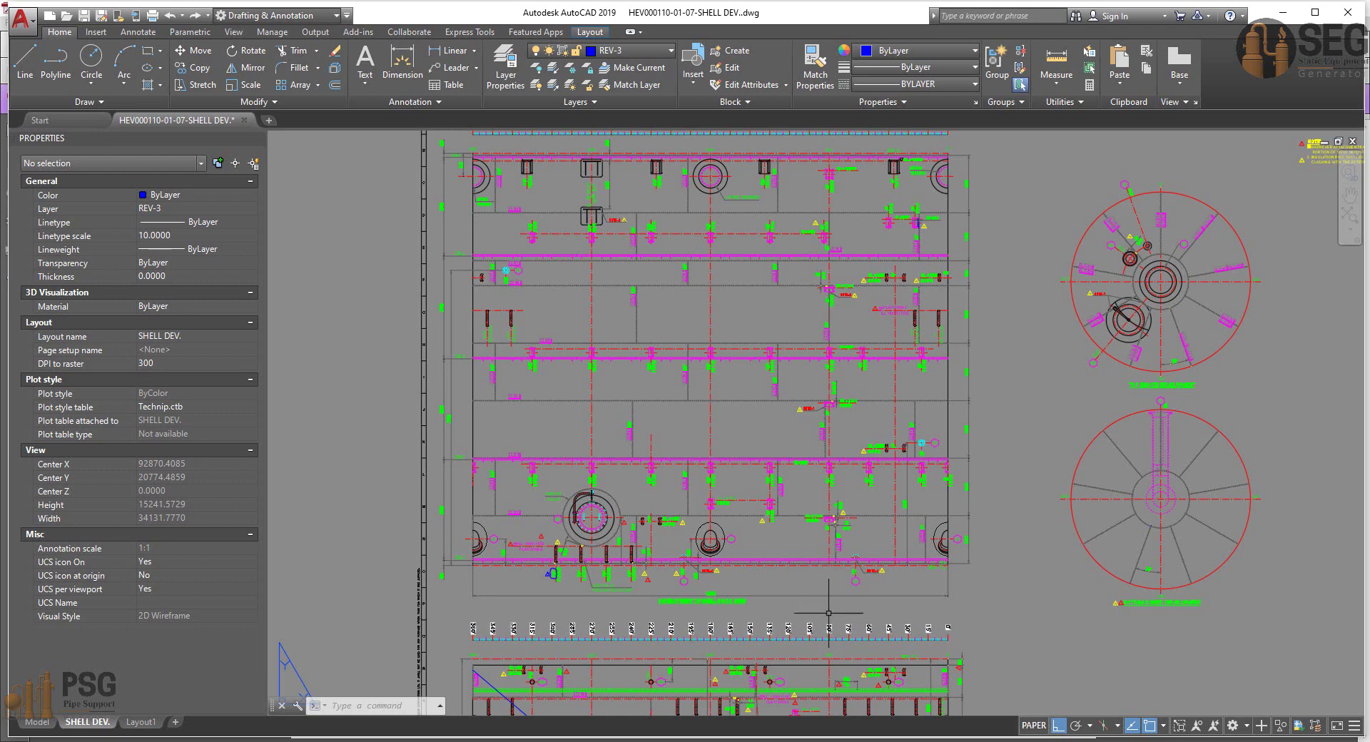
mouse_move(953, 740)
click(1028, 696)
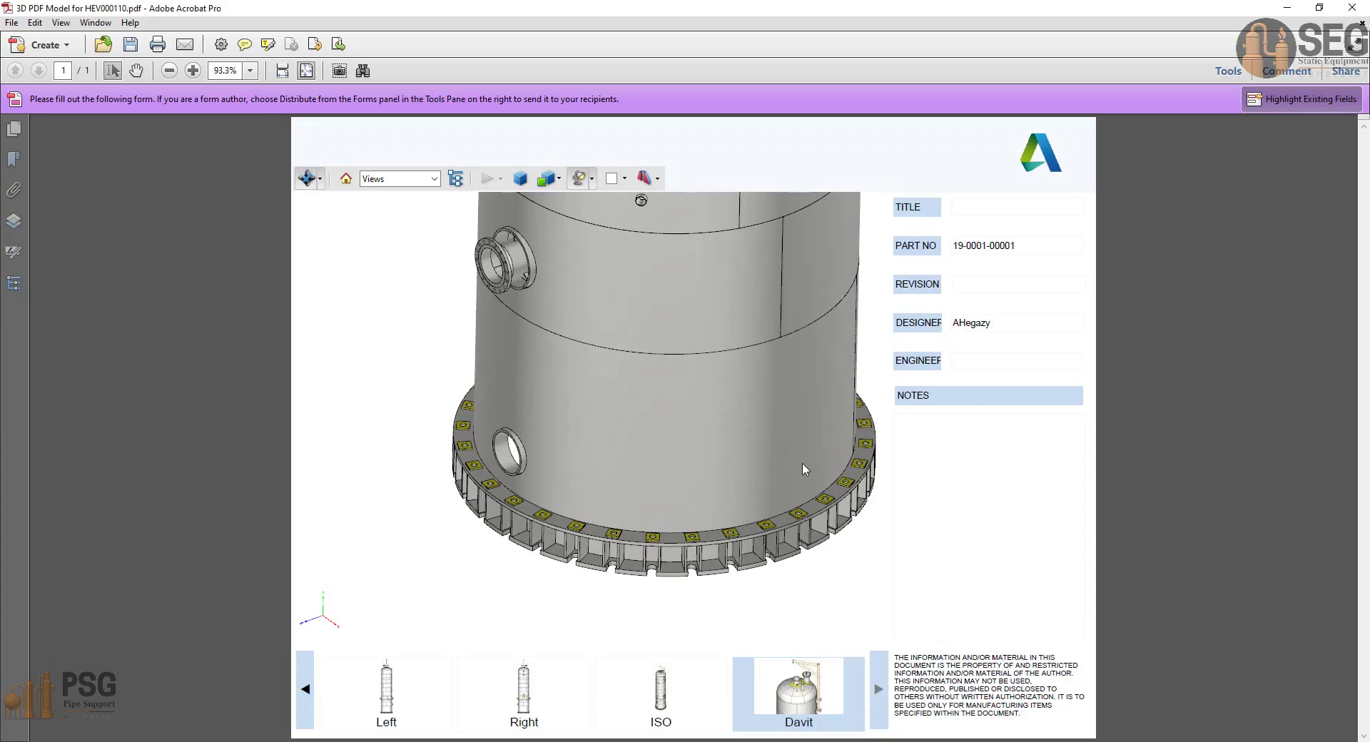
Display the Davit, ISO and Right views in turn from the view thumbnails below the model.
scroll(718, 428, down, 3)
click(788, 701)
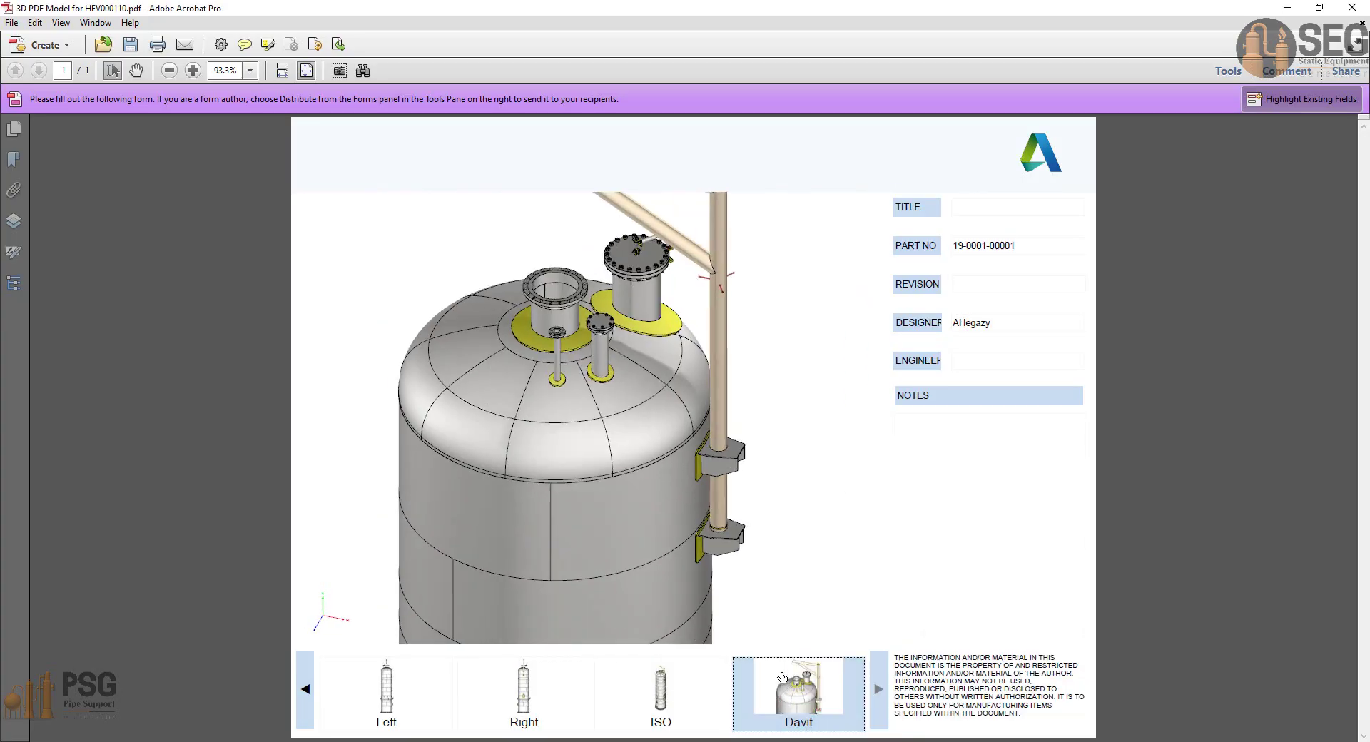
click(671, 701)
click(548, 699)
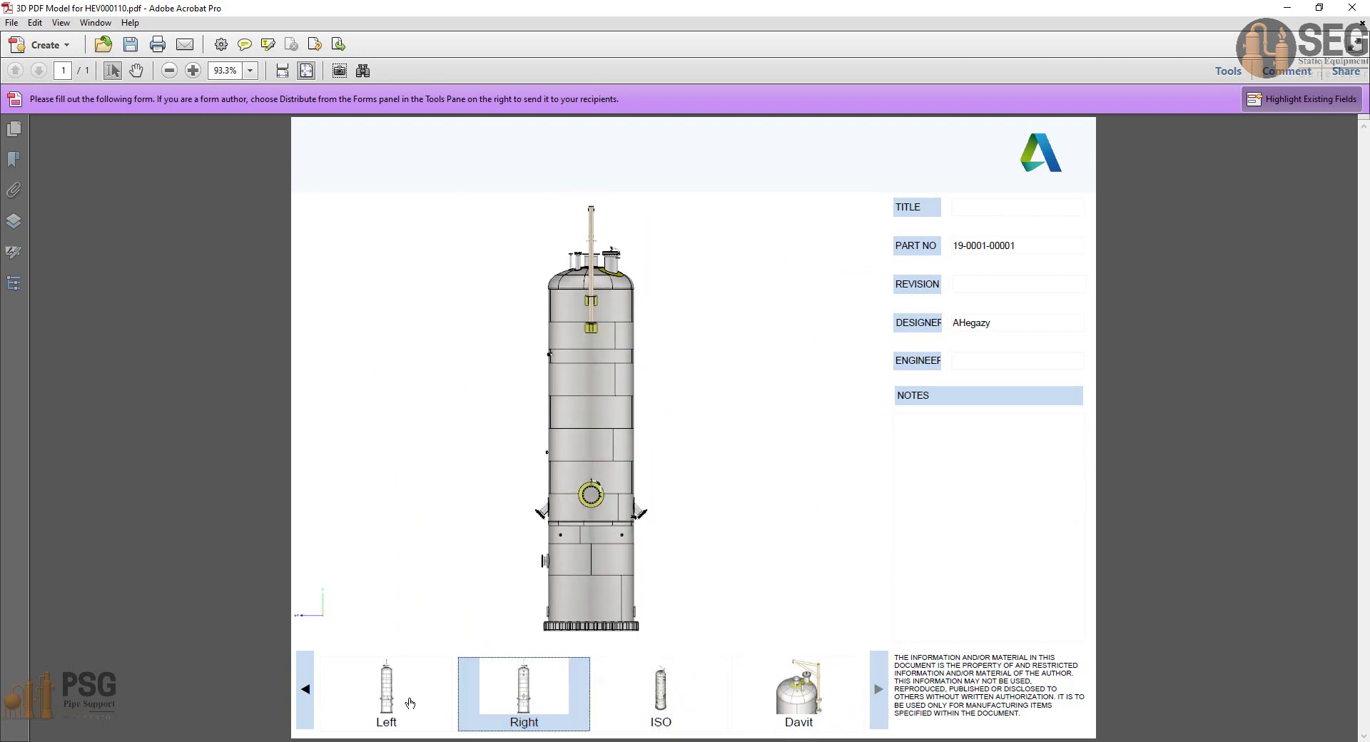
Examine the vessel from the Right view, including the shell manway and side nozzle, the top head and the davit.
scroll(661, 535, up, 5)
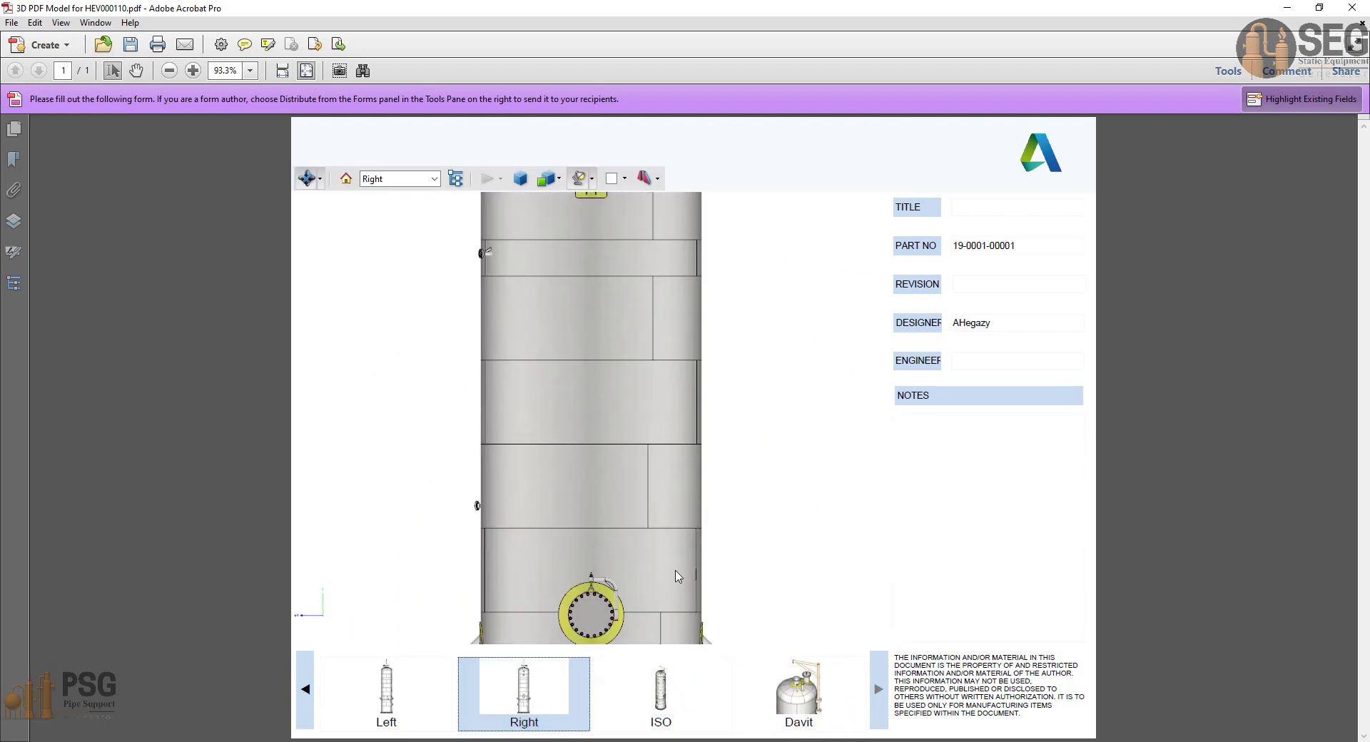
middle_drag(675, 572, 655, 440)
scroll(658, 447, up, 5)
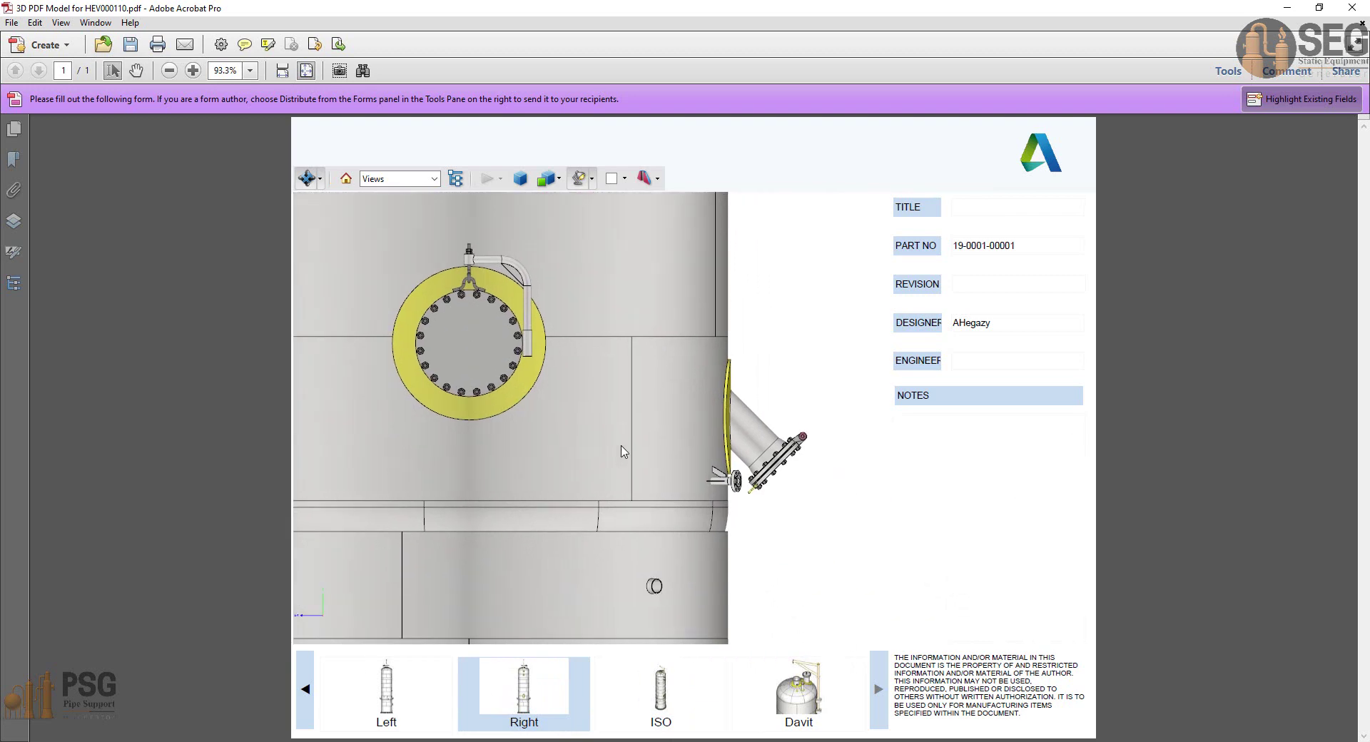
drag(685, 473, 611, 441)
scroll(684, 444, down, 3)
ctrl+drag(596, 222, 618, 364)
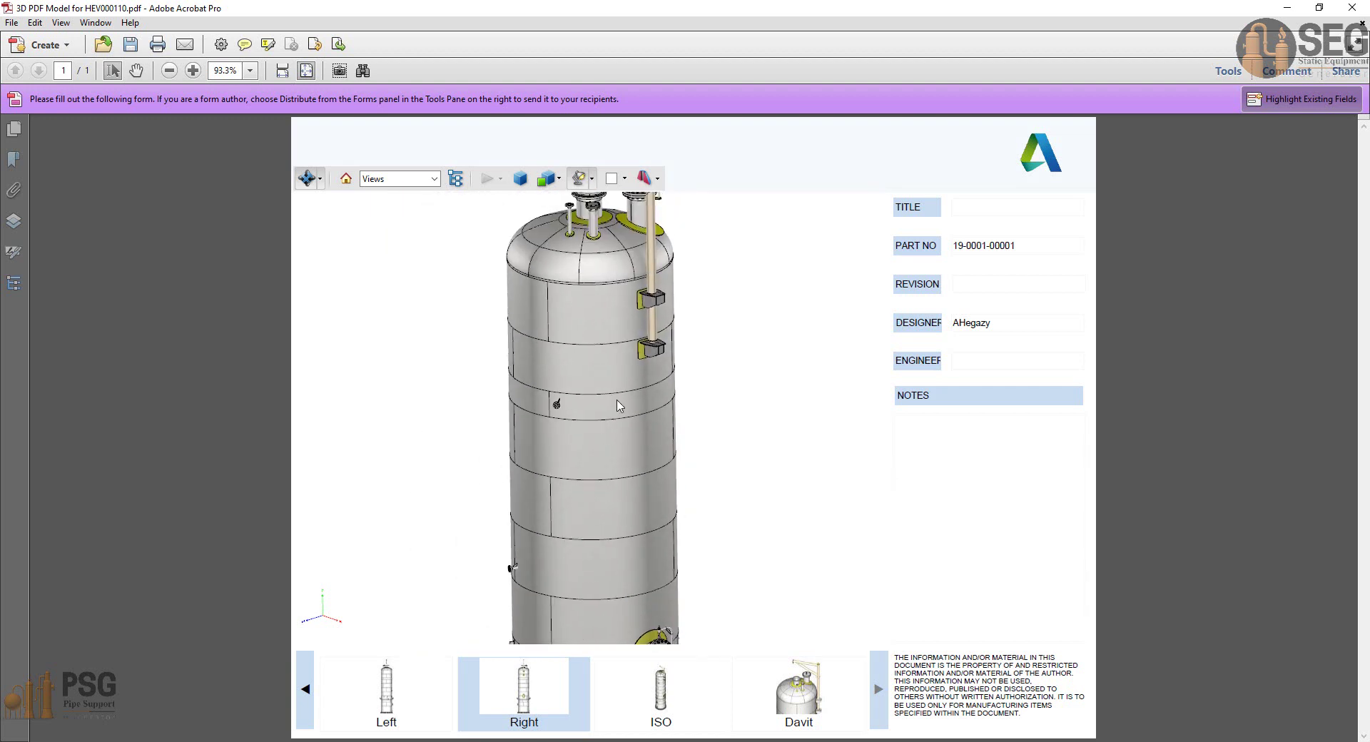
scroll(588, 229, up, 2)
drag(590, 232, 640, 432)
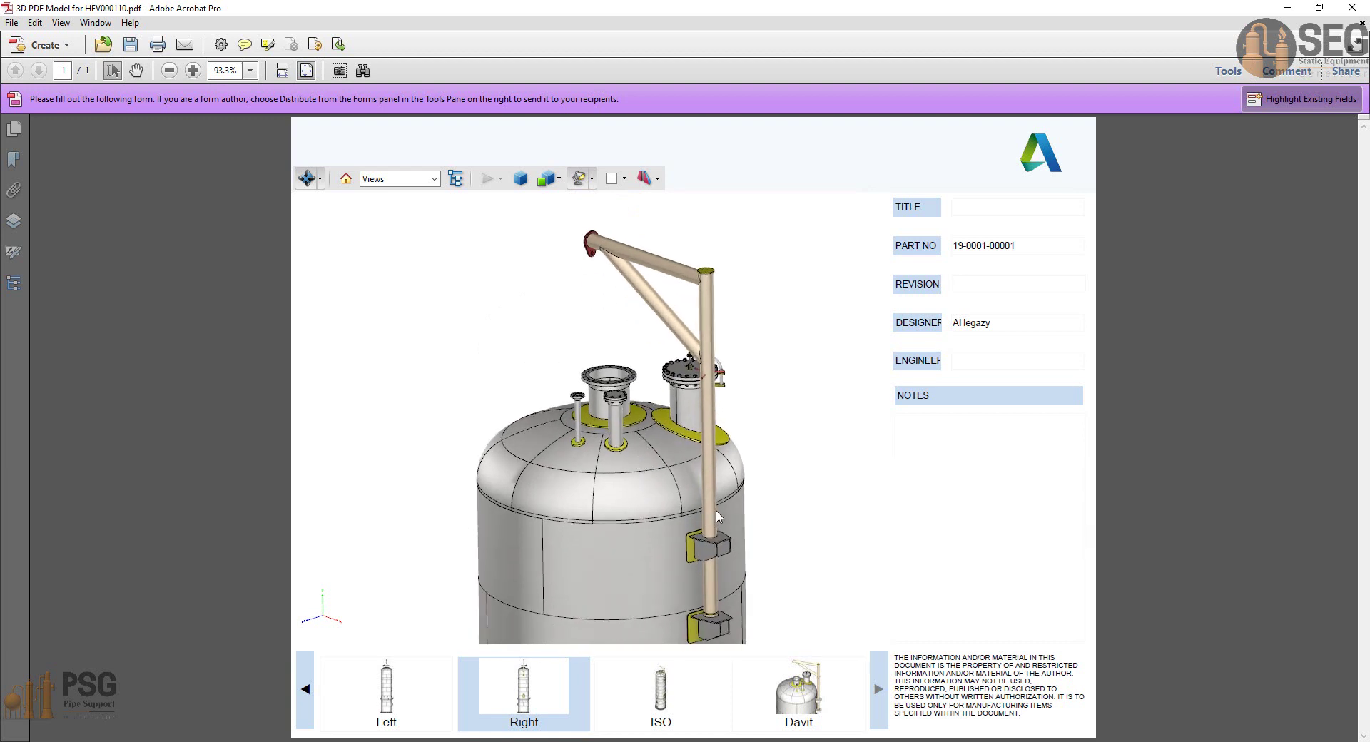